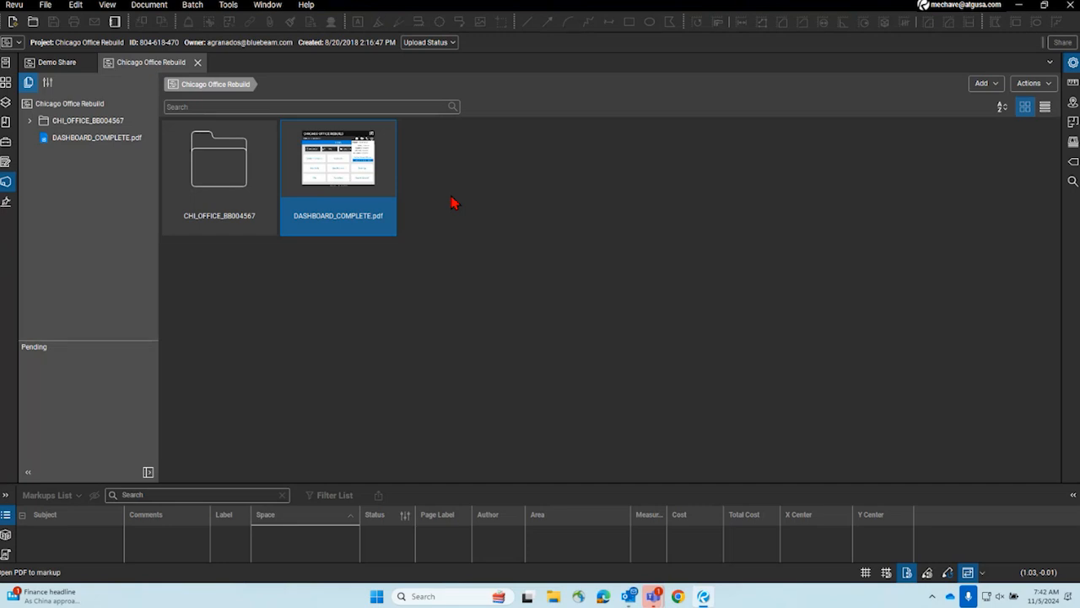
- Expand the CHI_OFFICE_BB004567 project folder and examine its subfolders, including the contents of Drawings and RFIs
{"action": "mouse_move", "coordinate": [349, 187]}
{"action": "mouse_move", "coordinate": [251, 154]}
{"action": "left_click", "coordinate": [31, 121]}
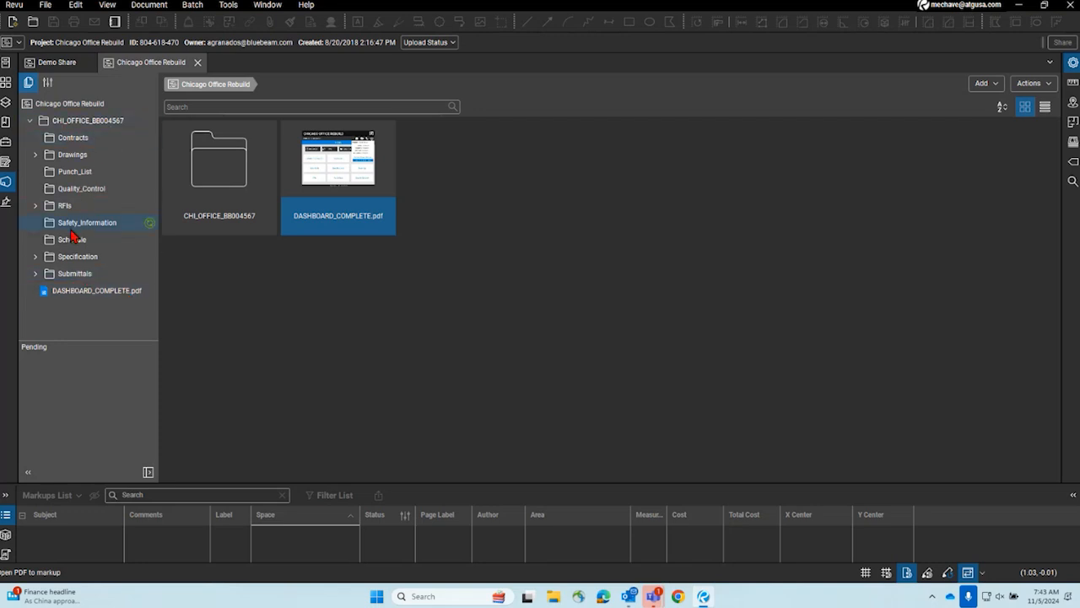
{"action": "left_click", "coordinate": [36, 155]}
{"action": "scroll", "coordinate": [89, 191], "scroll_direction": "down", "scroll_amount": 3}
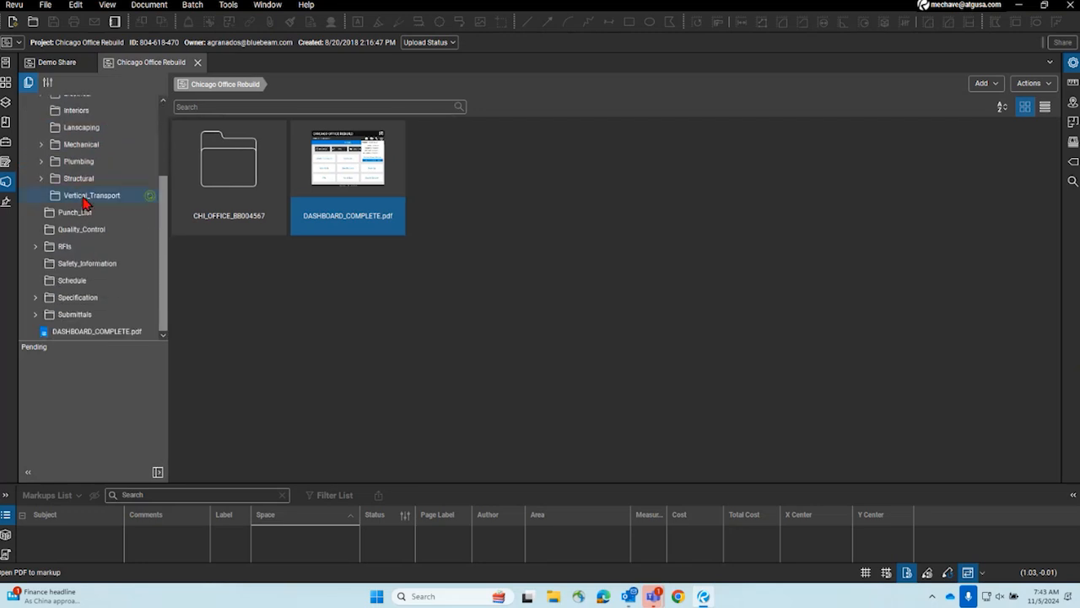
{"action": "left_click", "coordinate": [37, 253]}
{"action": "left_click", "coordinate": [39, 235]}
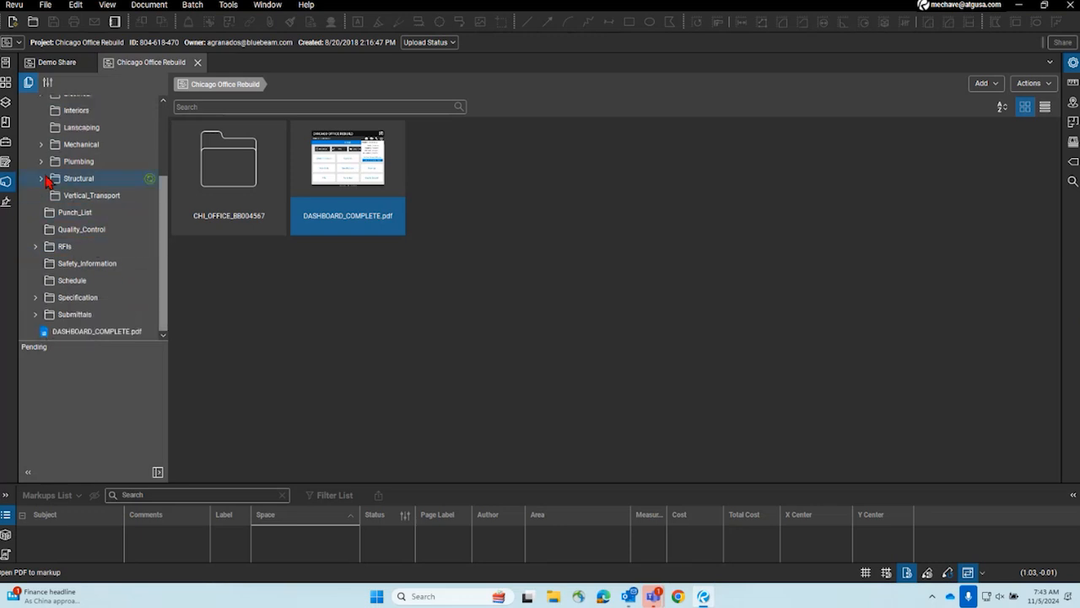
{"action": "scroll", "coordinate": [44, 185], "scroll_direction": "up", "scroll_amount": 2}
{"action": "scroll", "coordinate": [44, 184], "scroll_direction": "up", "scroll_amount": 1}
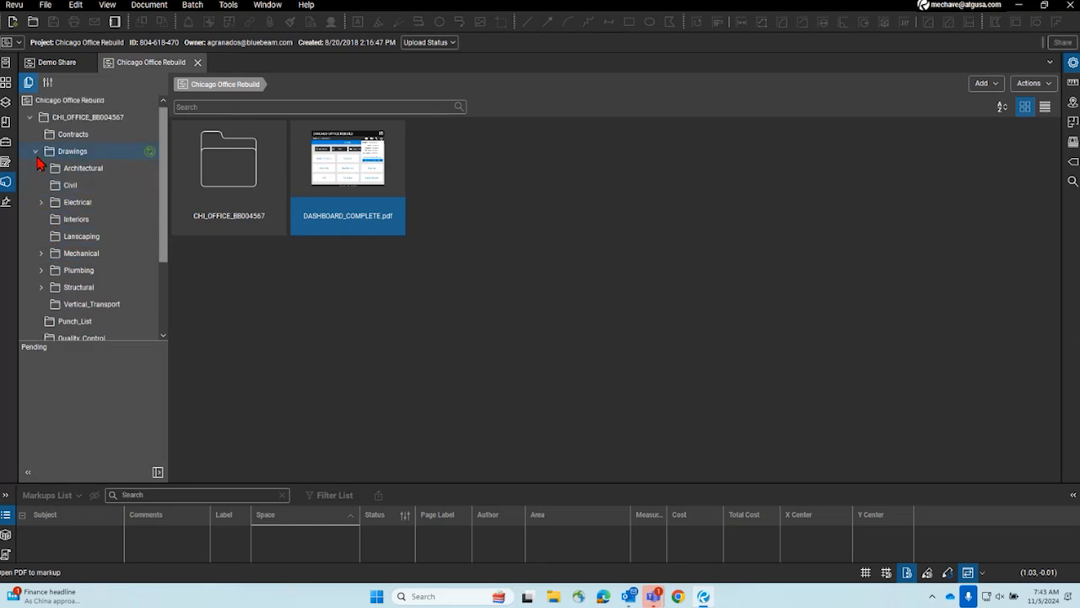
{"action": "left_click", "coordinate": [37, 154]}
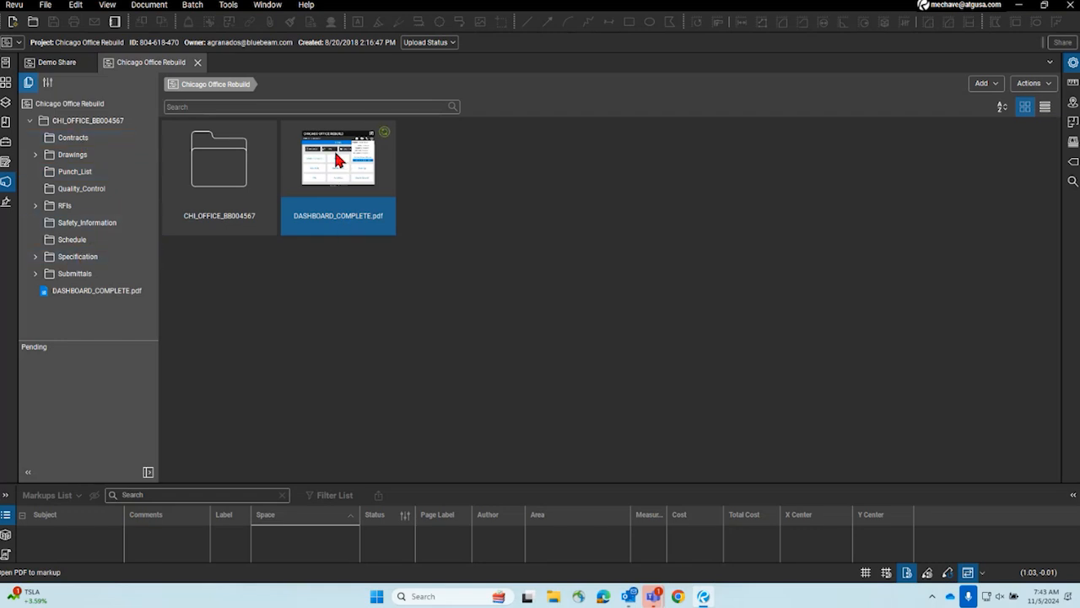
- Open DASHBOARD_COMPLETE.pdf in Split View beside the project files and give the PDF most of the width
{"action": "double_click", "coordinate": [355, 195]}
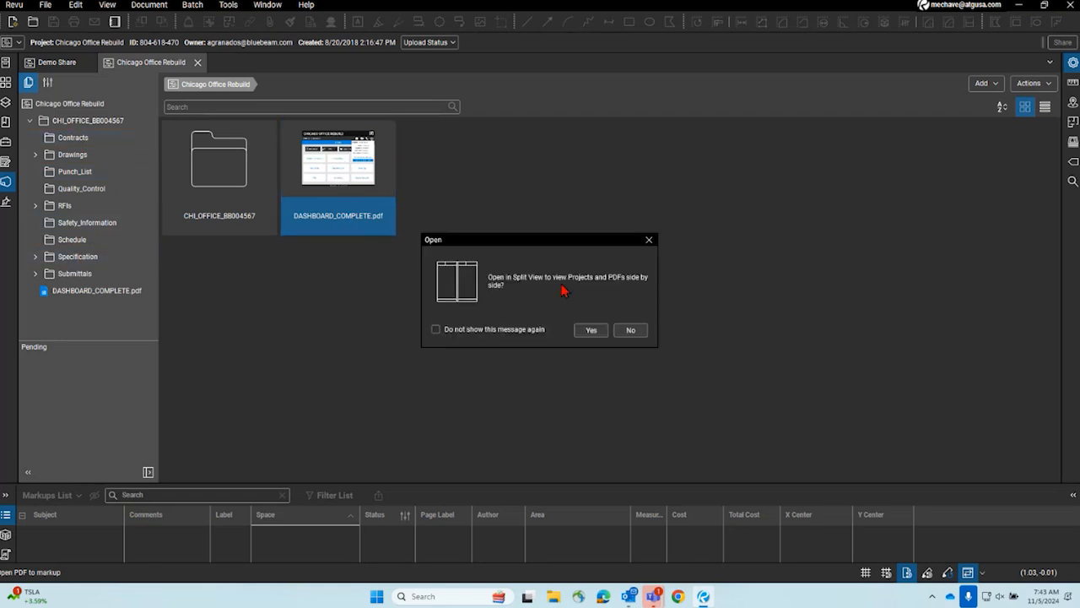
{"action": "left_click", "coordinate": [591, 329]}
{"action": "left_click_drag", "start_coordinate": [348, 200], "coordinate": [234, 200]}
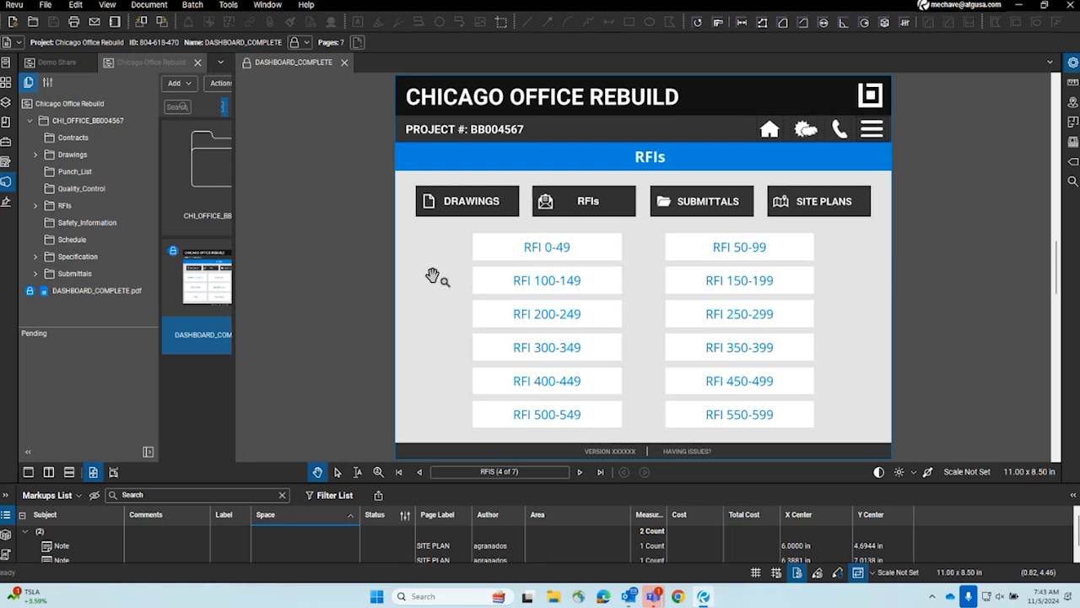
- Follow the dashboard's links to the Home and RFIs pages, and check the PDF's page thumbnails
{"action": "left_click", "coordinate": [769, 131]}
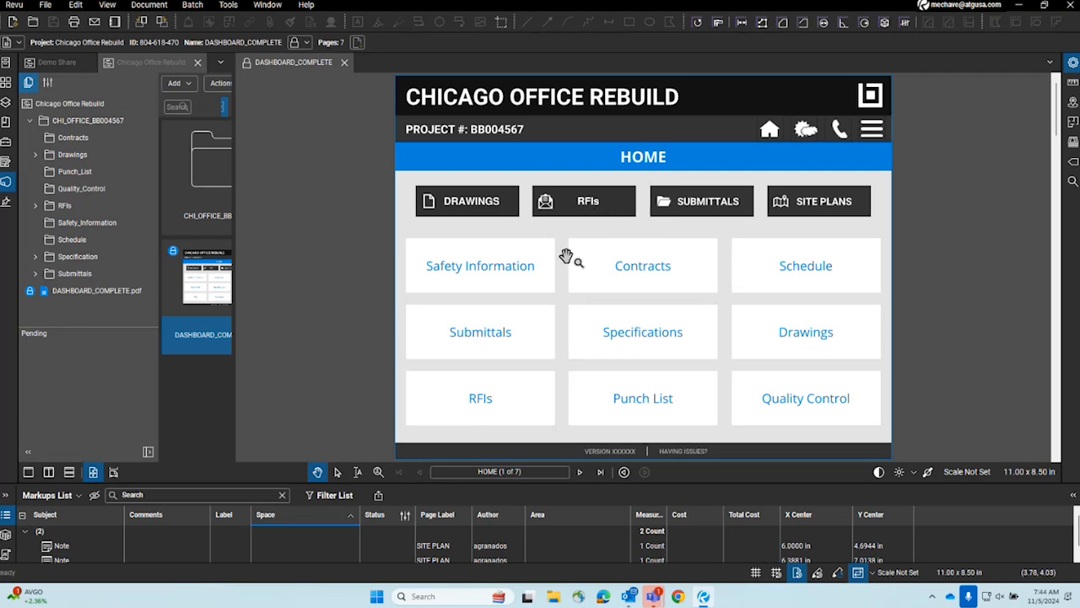
{"action": "left_click", "coordinate": [586, 209]}
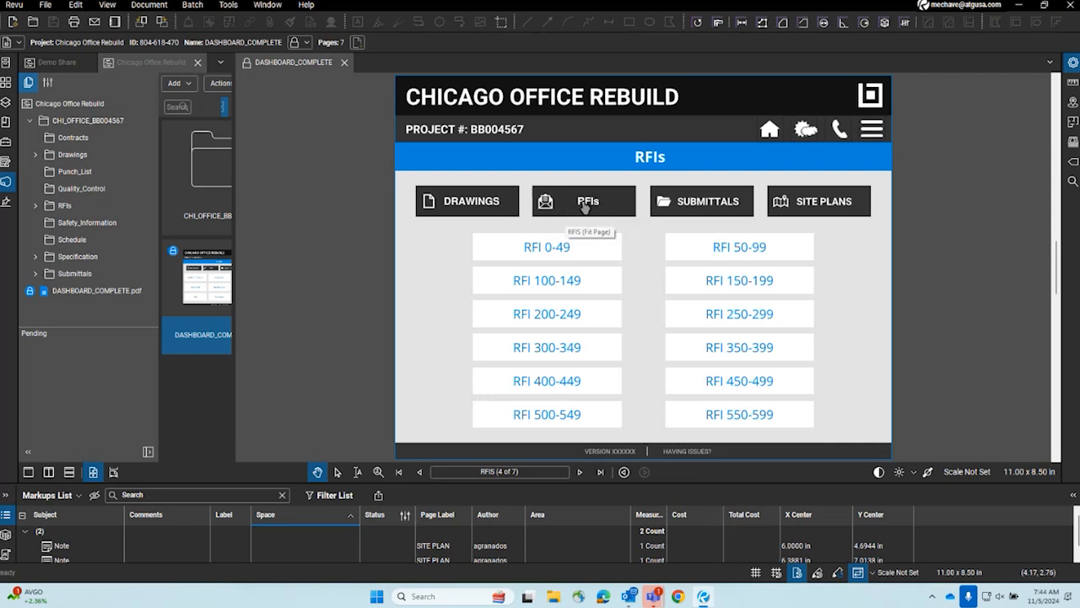
{"action": "left_click", "coordinate": [6, 82]}
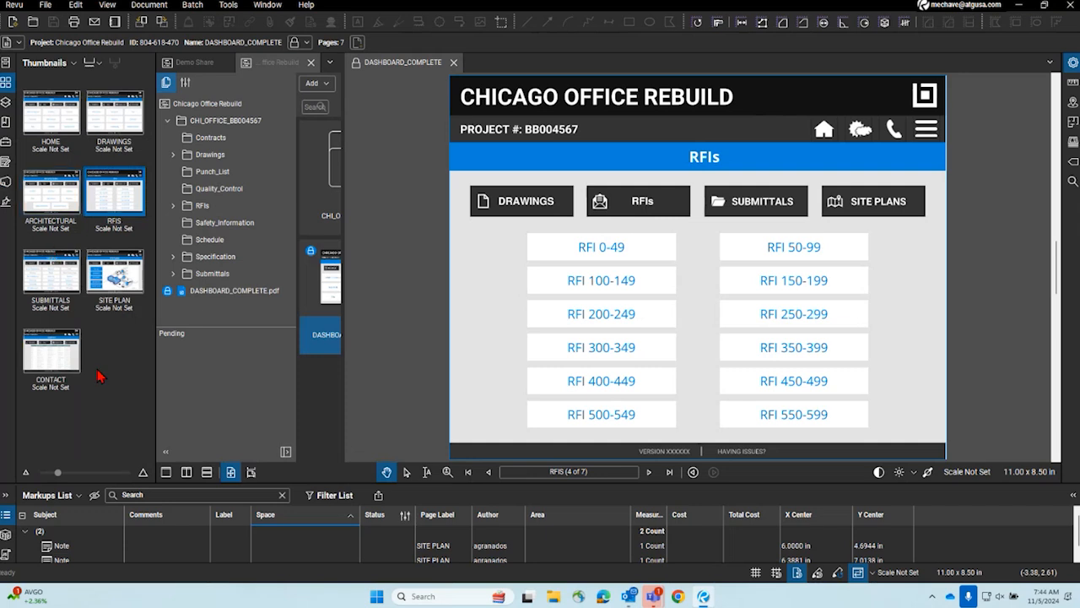
{"action": "left_click", "coordinate": [6, 82]}
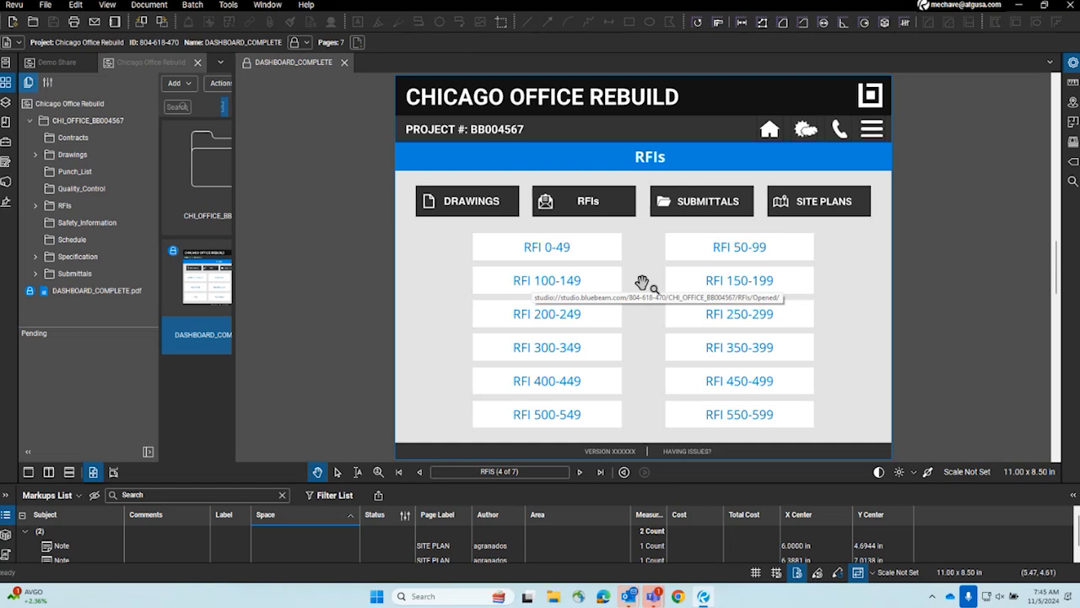
- Follow the RFI 100-149 link and inspect the RFIs/Opened folder path of the listed project files
{"action": "left_click", "coordinate": [551, 283]}
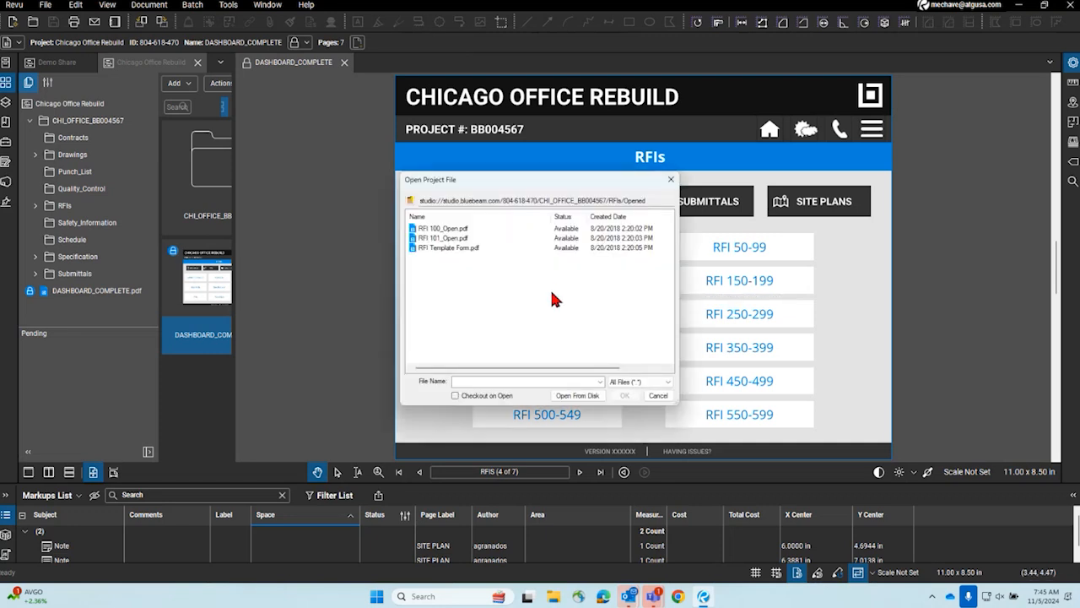
{"action": "left_click_drag", "start_coordinate": [430, 181], "coordinate": [455, 175]}
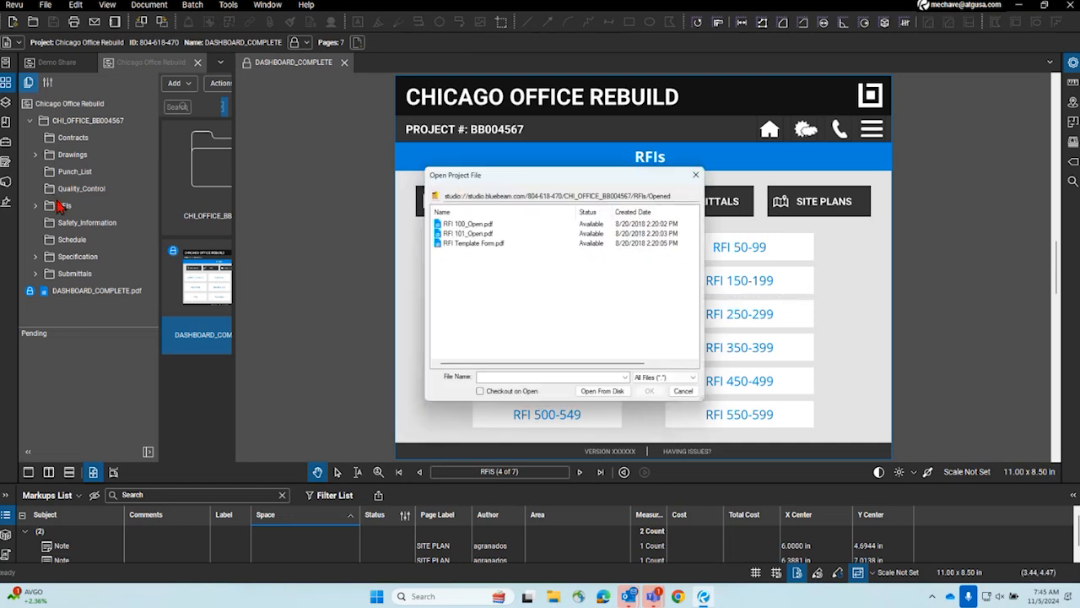
{"action": "left_click_drag", "start_coordinate": [513, 187], "coordinate": [265, 122]}
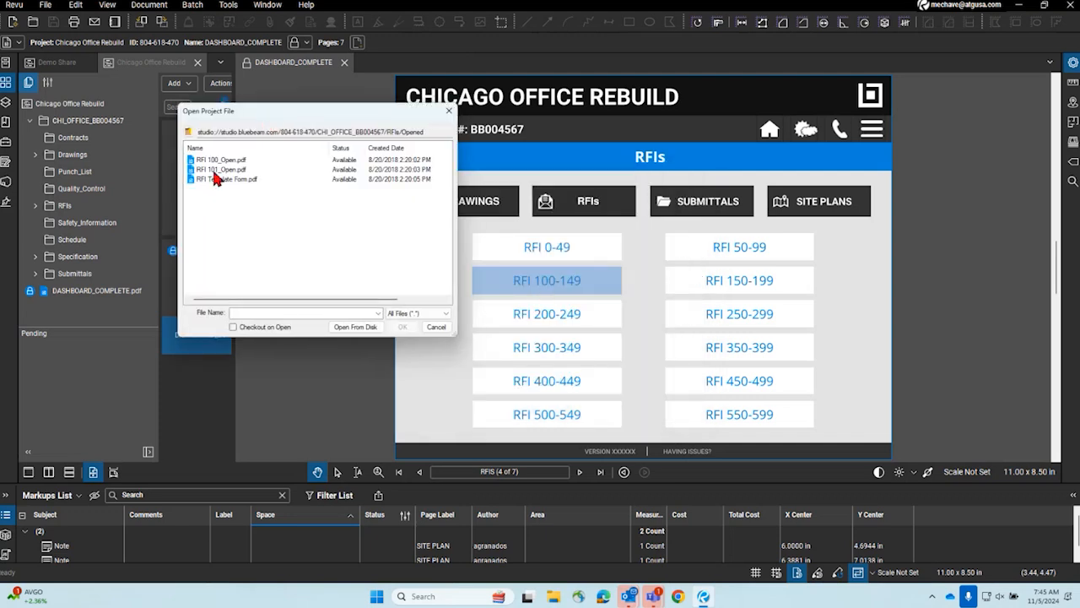
{"action": "left_click", "coordinate": [401, 131]}
{"action": "left_click_drag", "start_coordinate": [401, 132], "coordinate": [426, 133]}
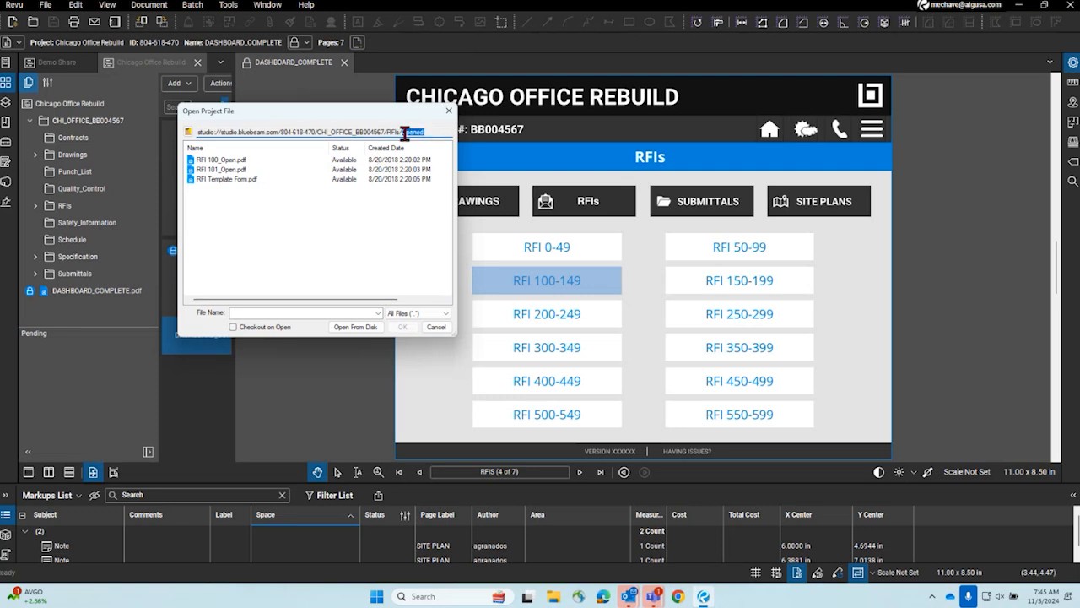
{"action": "left_click_drag", "start_coordinate": [385, 131], "coordinate": [426, 132]}
- Open RFI 100_Open.pdf from the RFIs/Opened project folder
{"action": "left_click", "coordinate": [218, 160]}
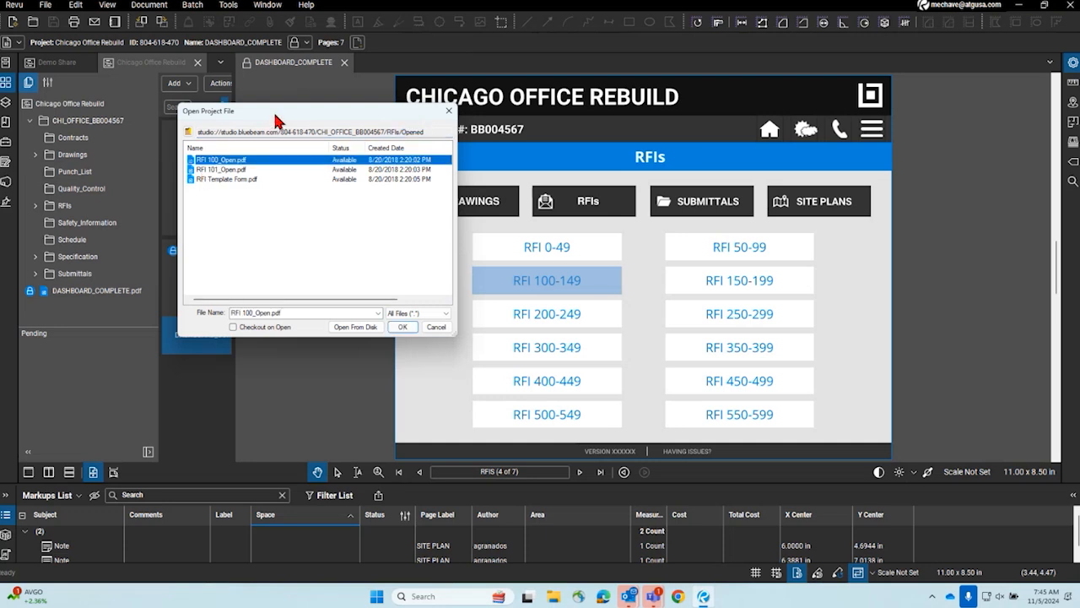
{"action": "left_click_drag", "start_coordinate": [274, 118], "coordinate": [417, 159]}
{"action": "left_click", "coordinate": [546, 367]}
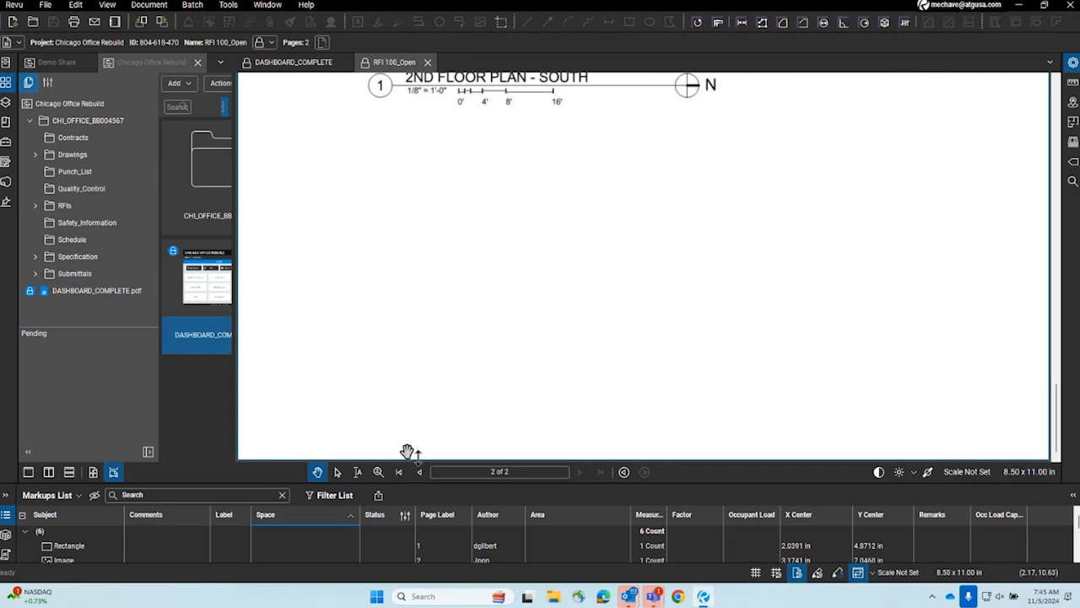
- Examine the 2nd floor plan image and the stair dimension markups on page 2 of RFI 100_Open
{"action": "left_click", "coordinate": [94, 472]}
{"action": "scroll", "coordinate": [494, 292], "scroll_direction": "down", "scroll_amount": 3}
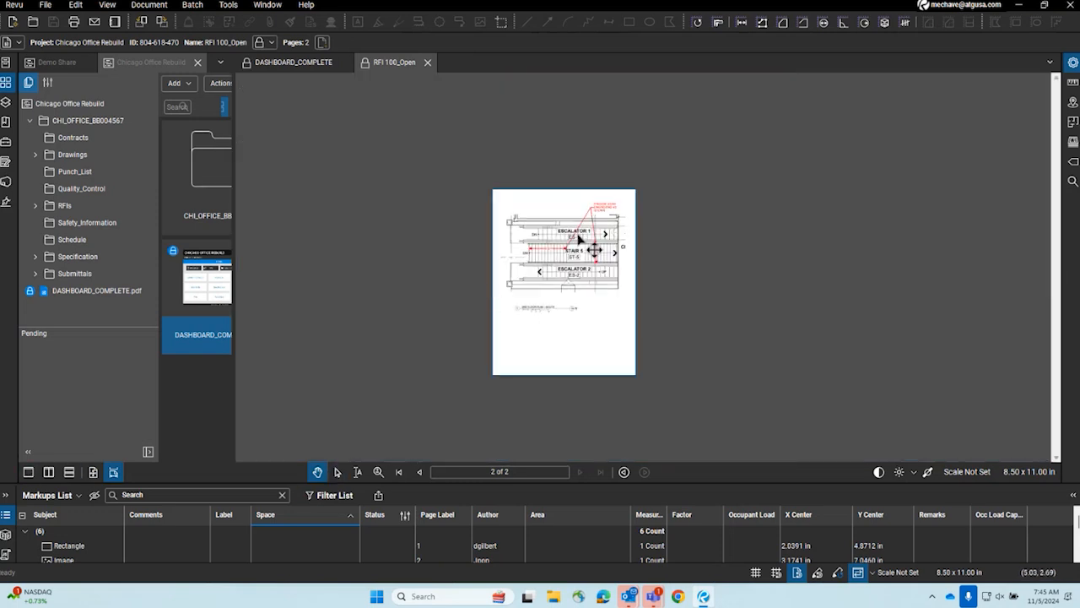
{"action": "scroll", "coordinate": [578, 240], "scroll_direction": "up", "scroll_amount": 5}
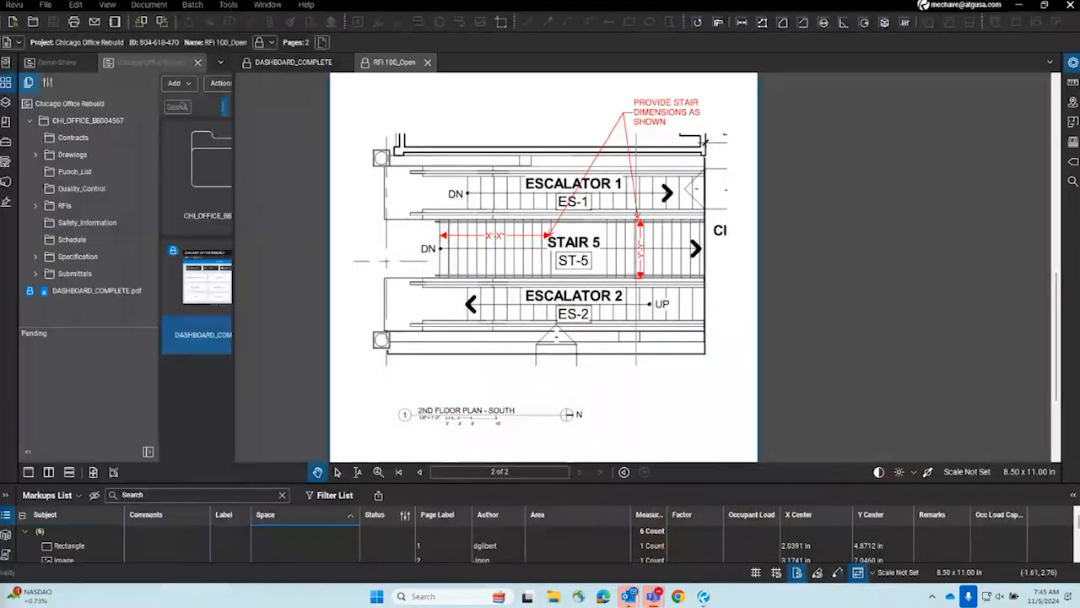
{"action": "left_click", "coordinate": [557, 363]}
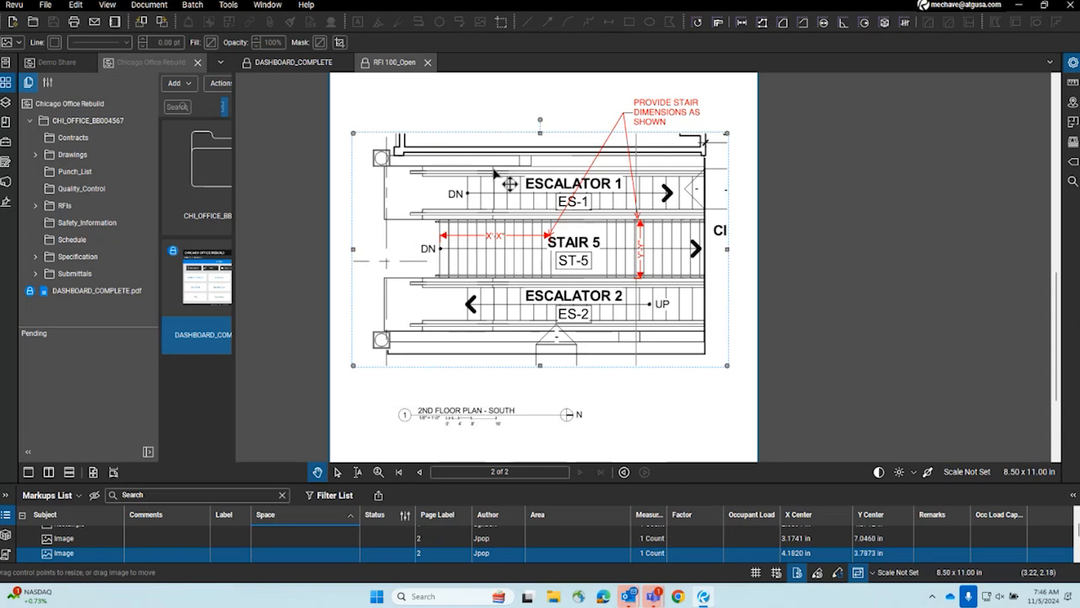
{"action": "left_click", "coordinate": [473, 393]}
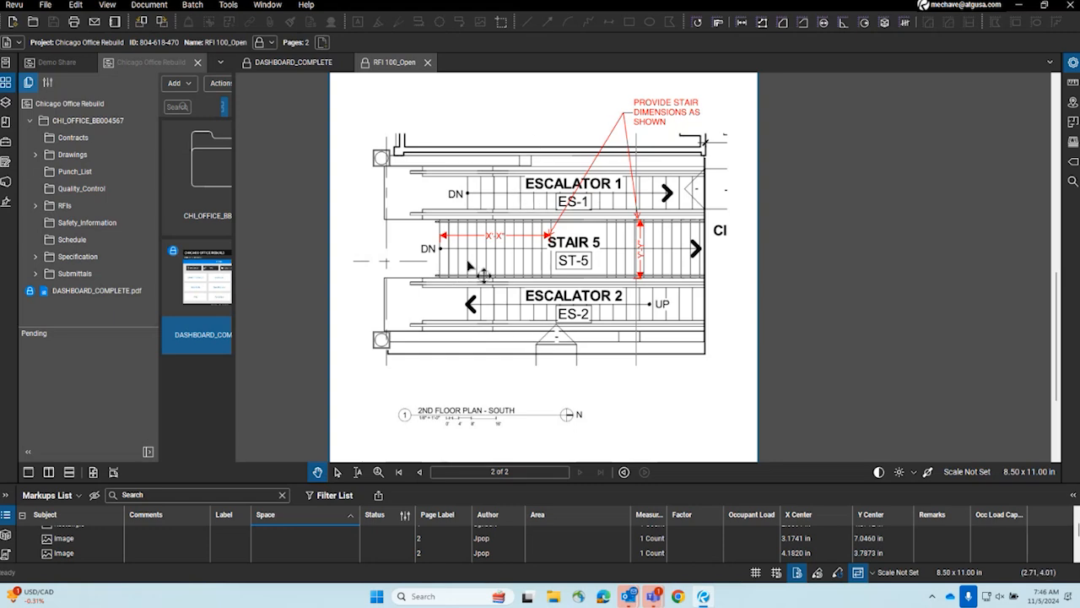
{"action": "scroll", "coordinate": [467, 266], "scroll_direction": "up", "scroll_amount": 1}
{"action": "scroll", "coordinate": [470, 266], "scroll_direction": "down", "scroll_amount": 1}
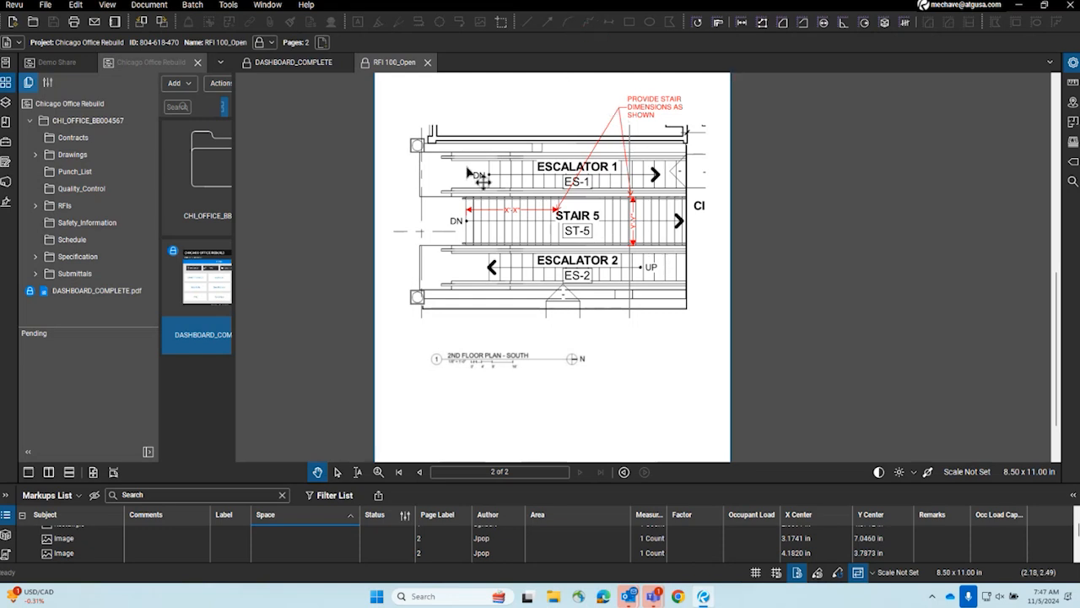
- Close RFI 100_Open and toggle the dashboard's project information menu until it is shown
{"action": "left_click", "coordinate": [427, 63]}
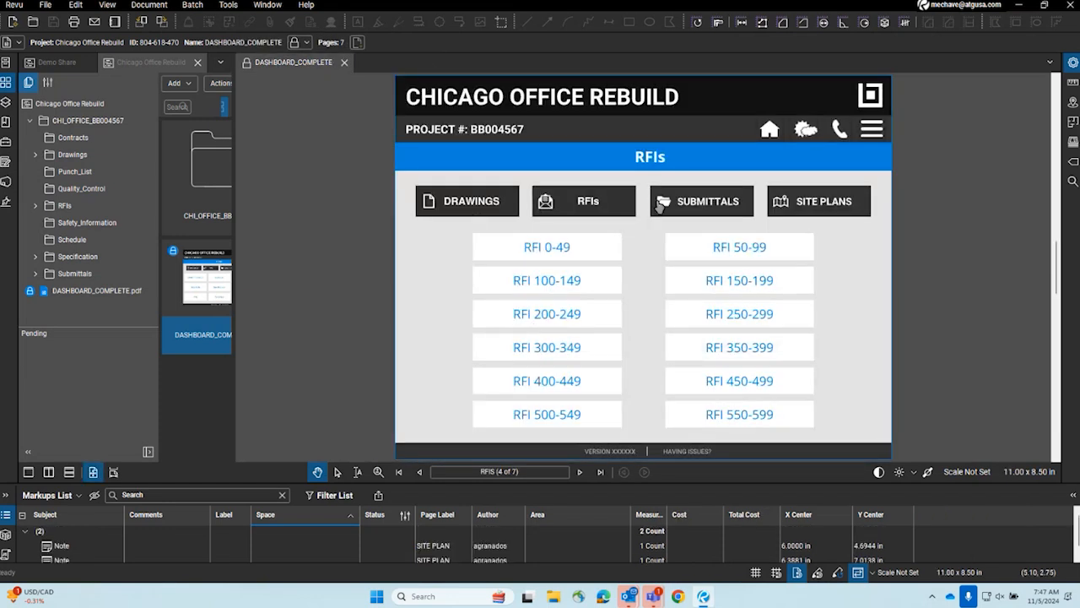
{"action": "left_click", "coordinate": [871, 135]}
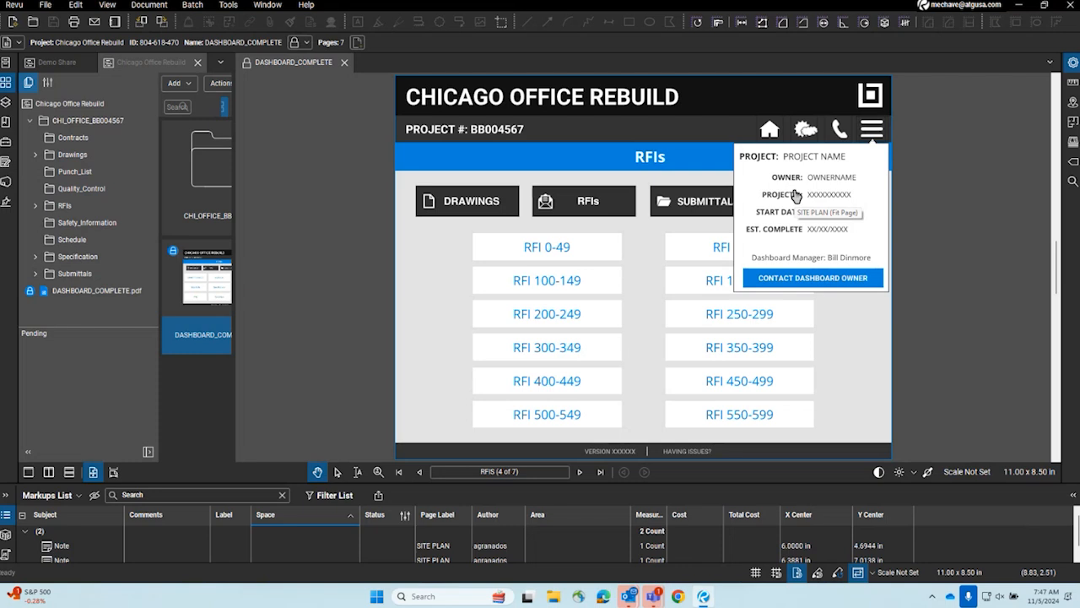
{"action": "left_click", "coordinate": [870, 128]}
{"action": "left_click", "coordinate": [870, 128]}
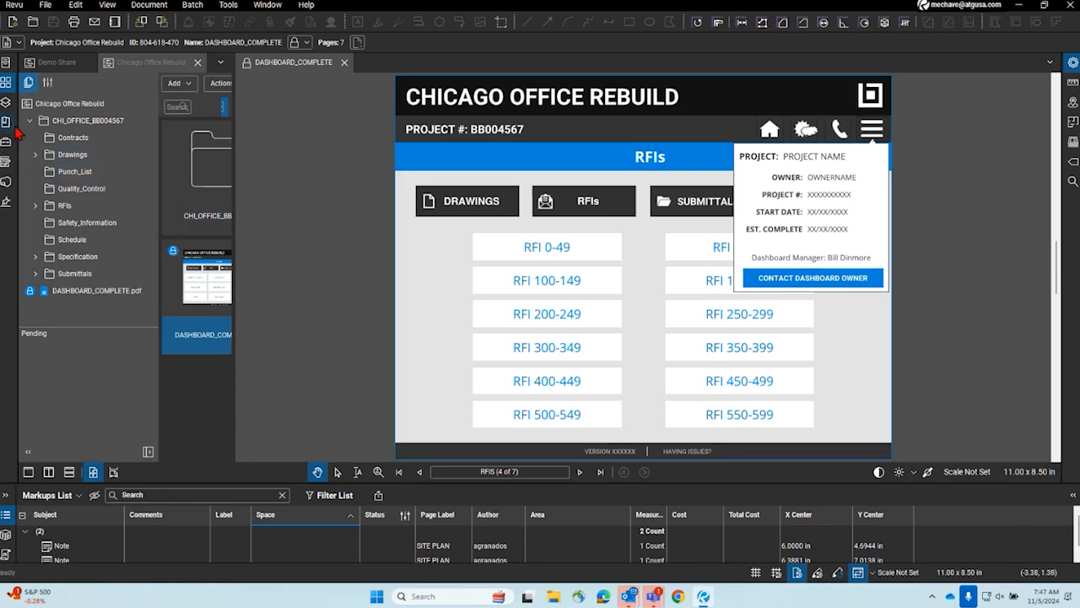
- Hide the MenuLayer layer, then toggle it through the dashboard's own menu link, leaving the project information hidden
{"action": "left_click", "coordinate": [6, 102]}
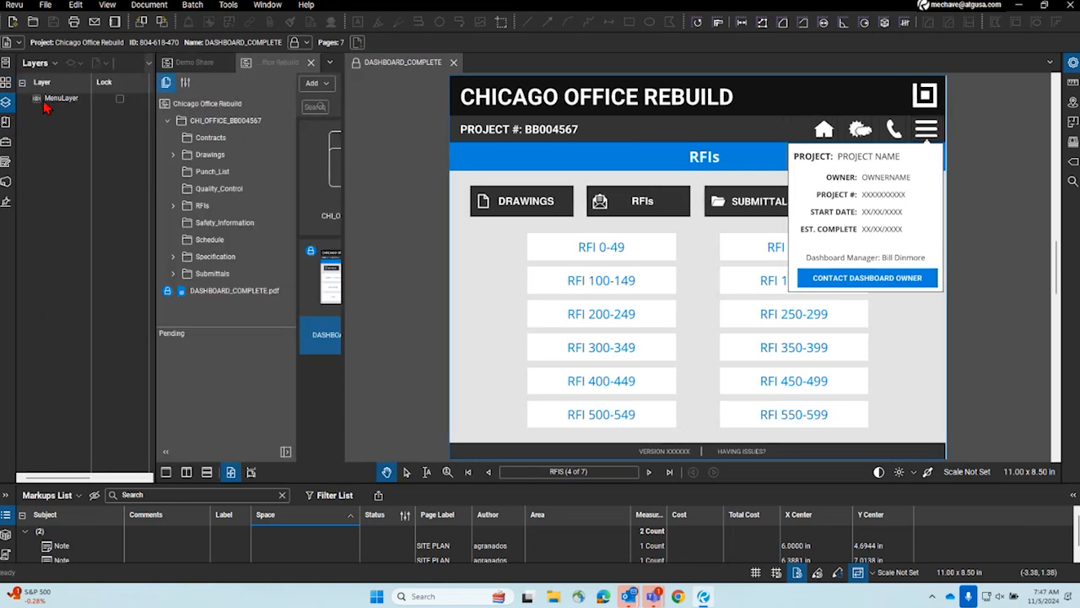
{"action": "left_click", "coordinate": [37, 98]}
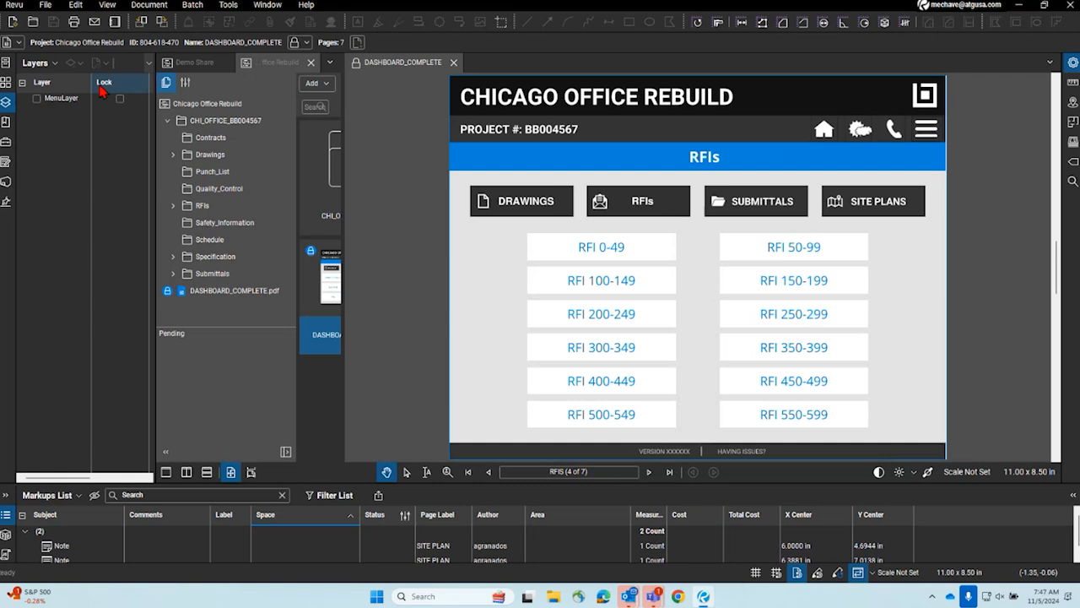
{"action": "left_click", "coordinate": [926, 128]}
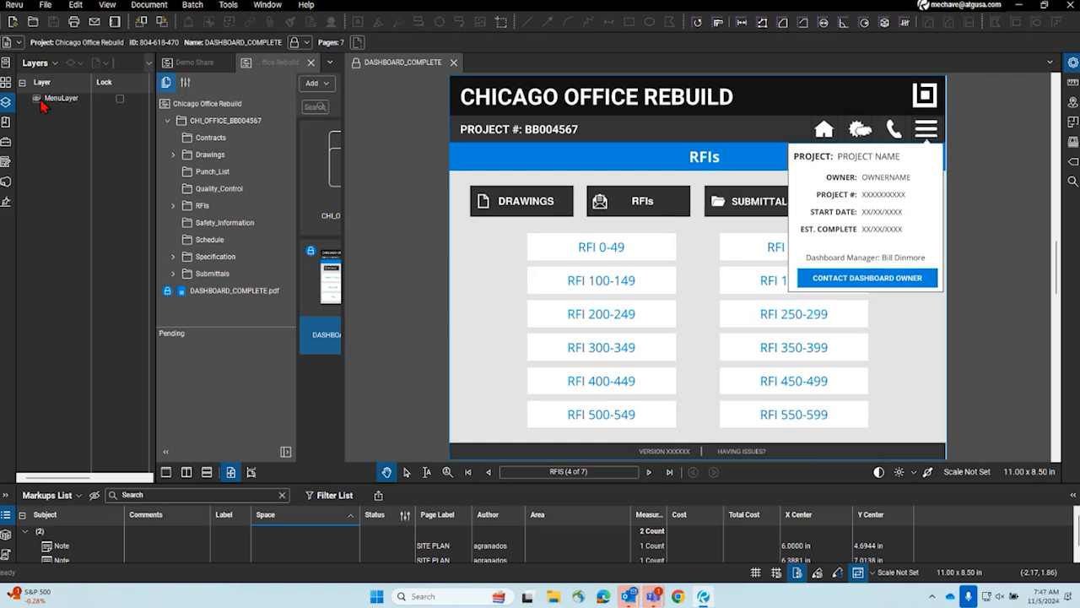
{"action": "left_click", "coordinate": [926, 130]}
{"action": "left_click", "coordinate": [927, 130]}
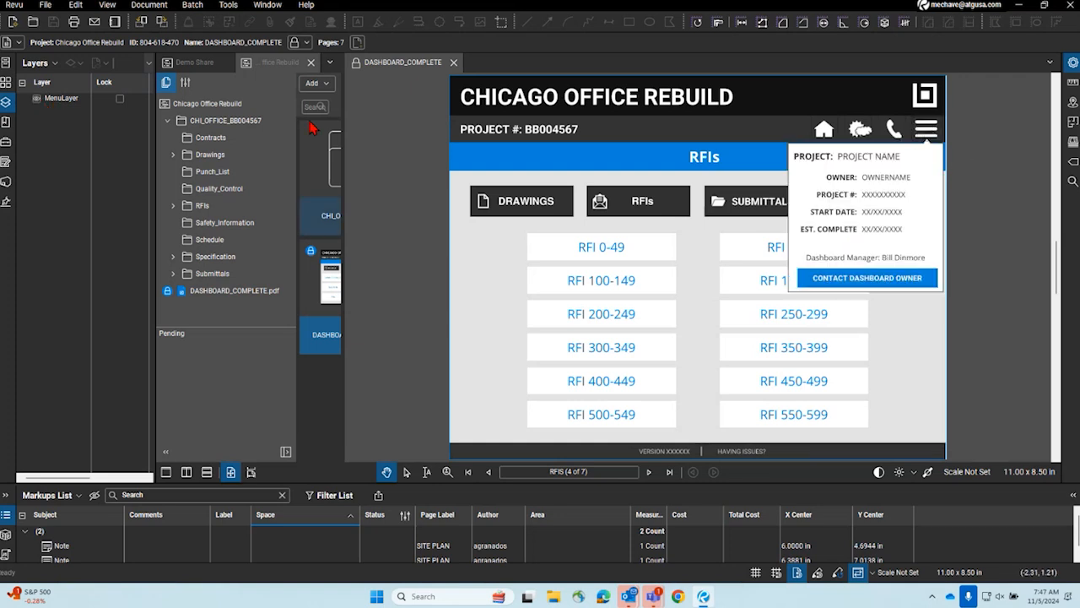
{"action": "left_click", "coordinate": [6, 101]}
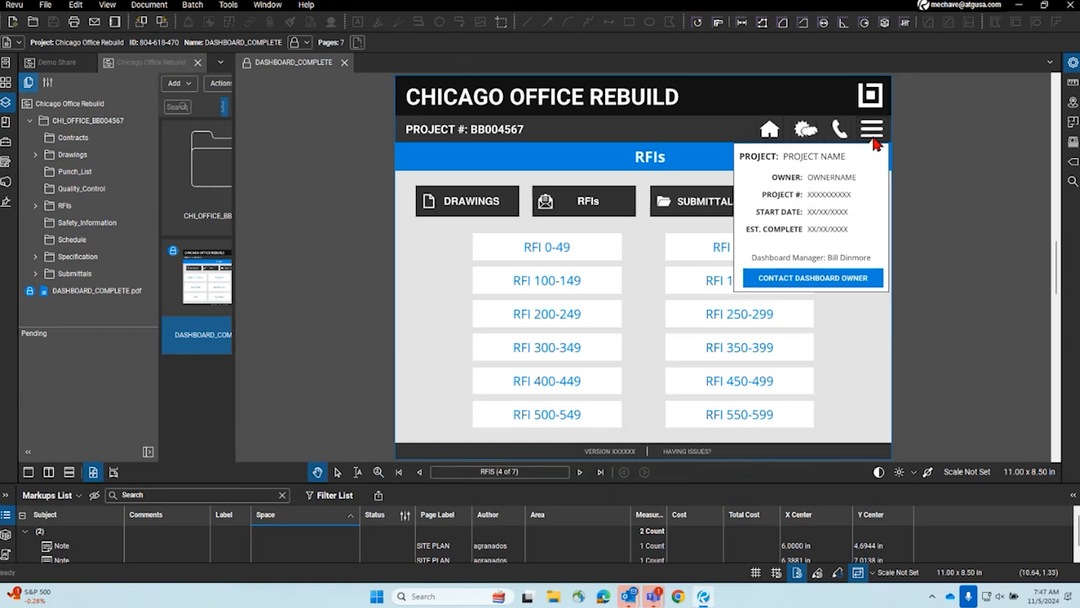
{"action": "left_click", "coordinate": [873, 132]}
- Follow the dashboard's weather link and browse the 10-day forecast for Pasadena, CA
{"action": "left_click", "coordinate": [800, 145]}
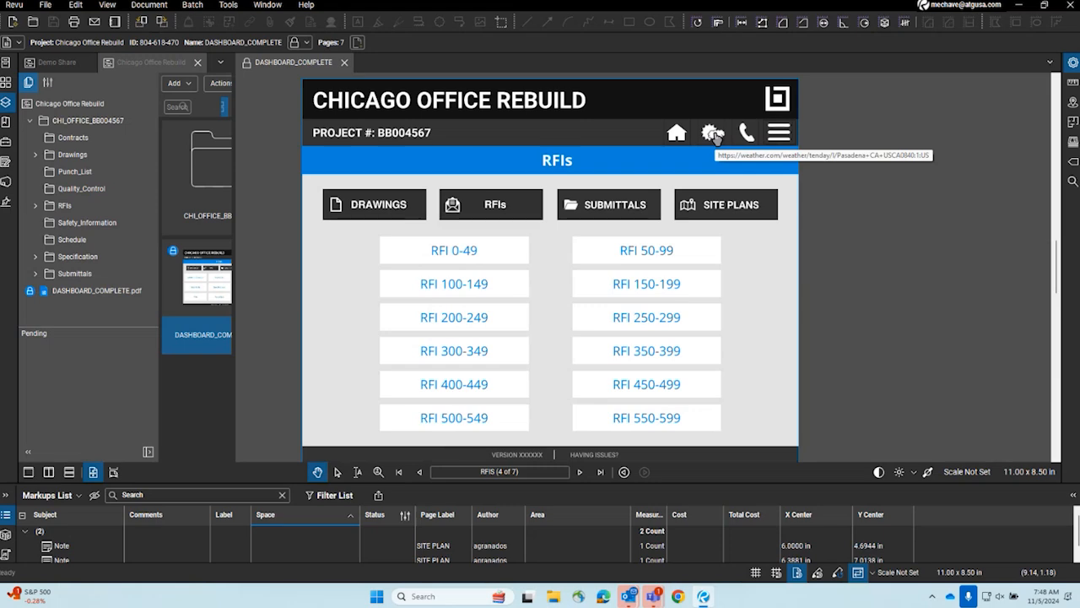
{"action": "left_click", "coordinate": [713, 135]}
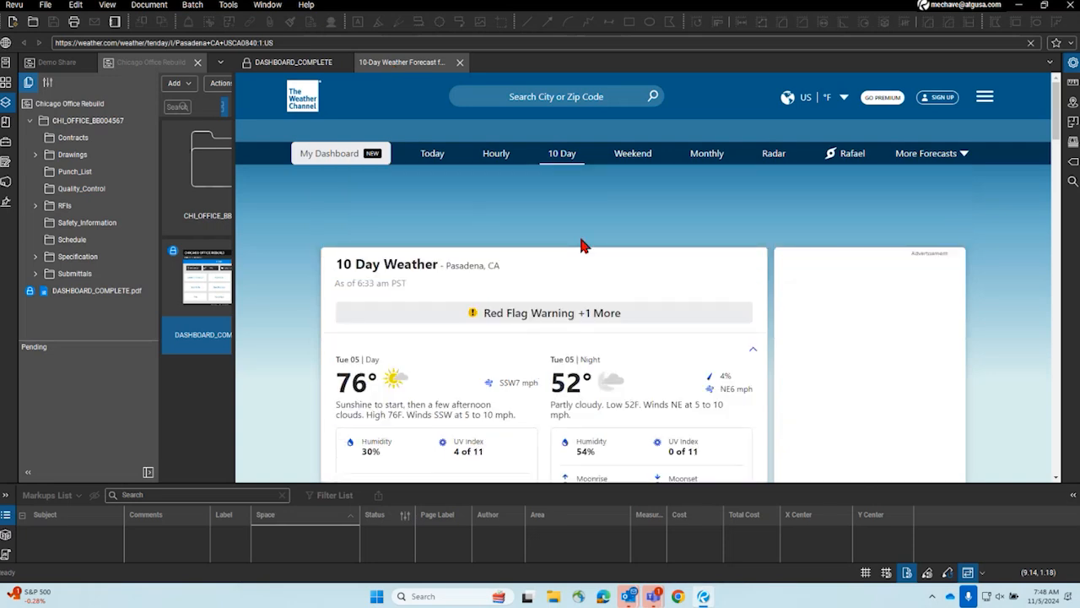
{"action": "scroll", "coordinate": [582, 244], "scroll_direction": "down", "scroll_amount": 3}
{"action": "scroll", "coordinate": [582, 245], "scroll_direction": "down", "scroll_amount": 3}
{"action": "scroll", "coordinate": [580, 243], "scroll_direction": "up", "scroll_amount": 7}
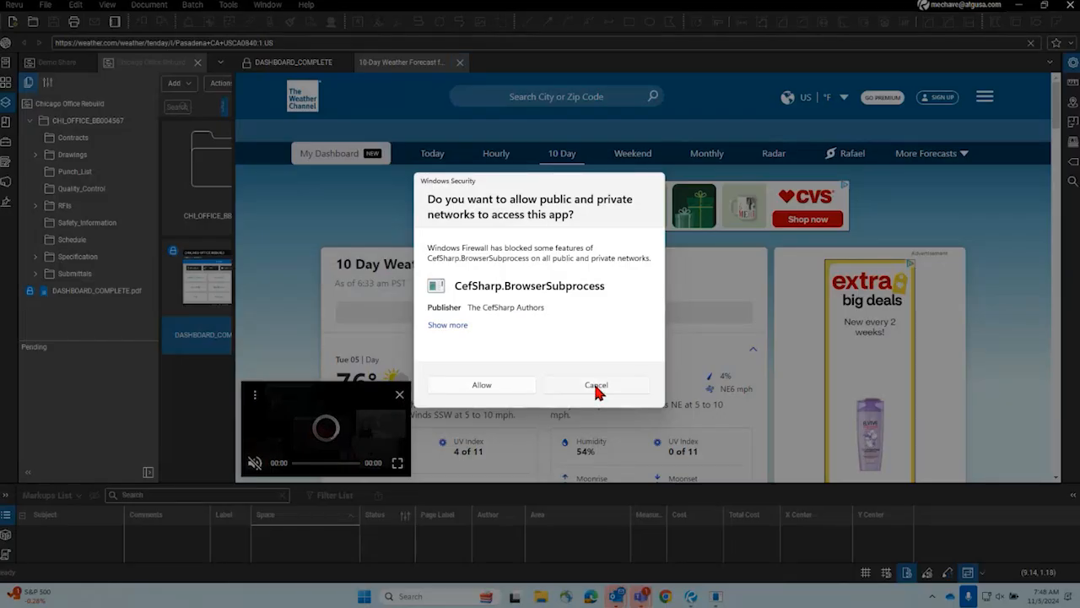
- Refuse network access for CefSharp.BrowserSubprocess and close the weather forecast page
{"action": "left_click", "coordinate": [596, 385]}
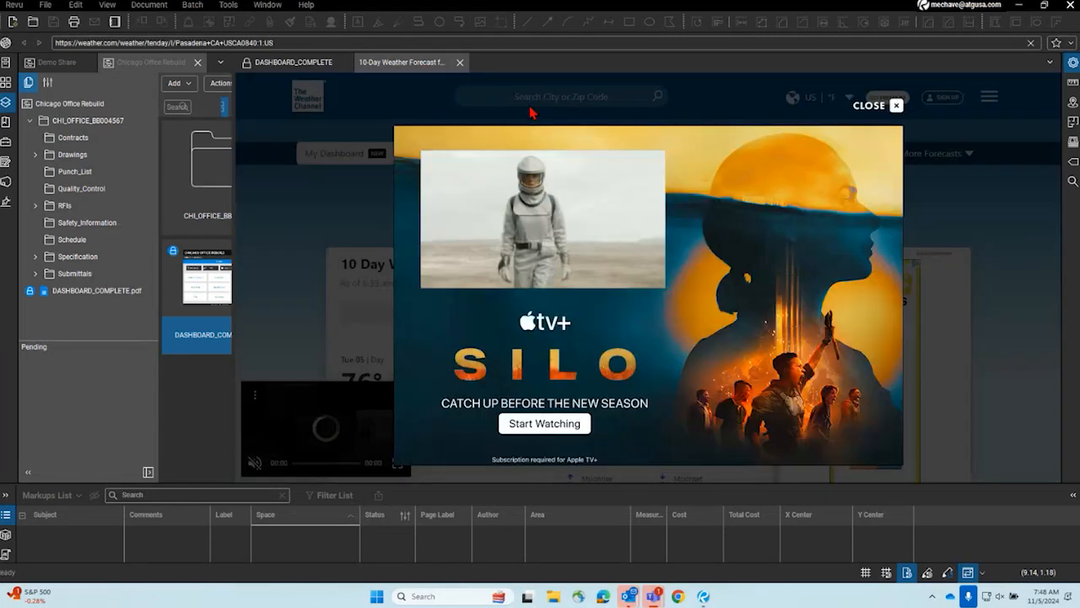
{"action": "left_click", "coordinate": [460, 62]}
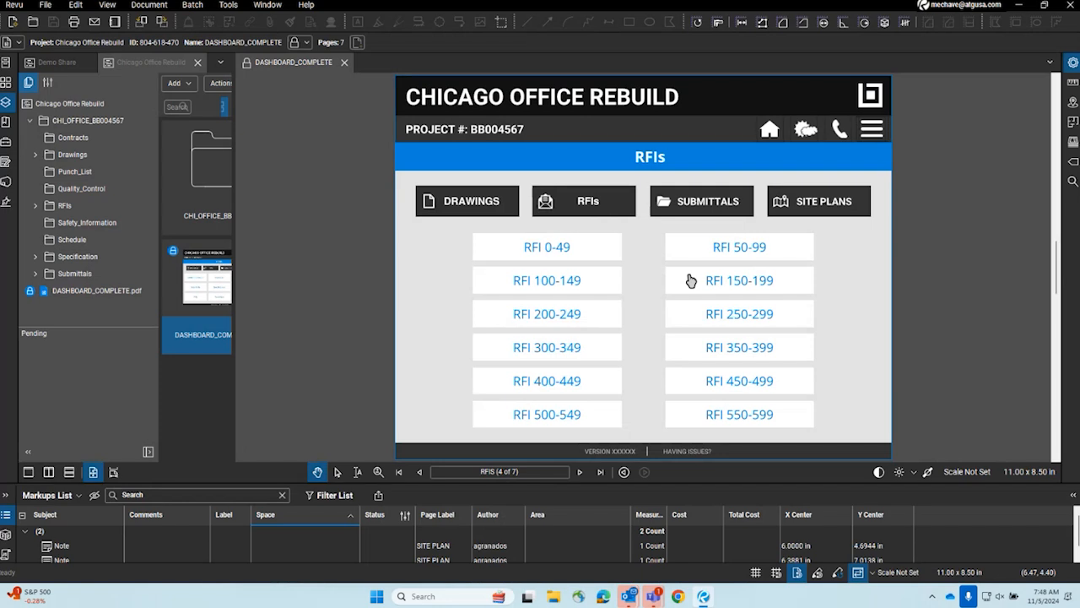
- View the dashboard's Site Plans page followed by its Submittals page
{"action": "left_click", "coordinate": [822, 202]}
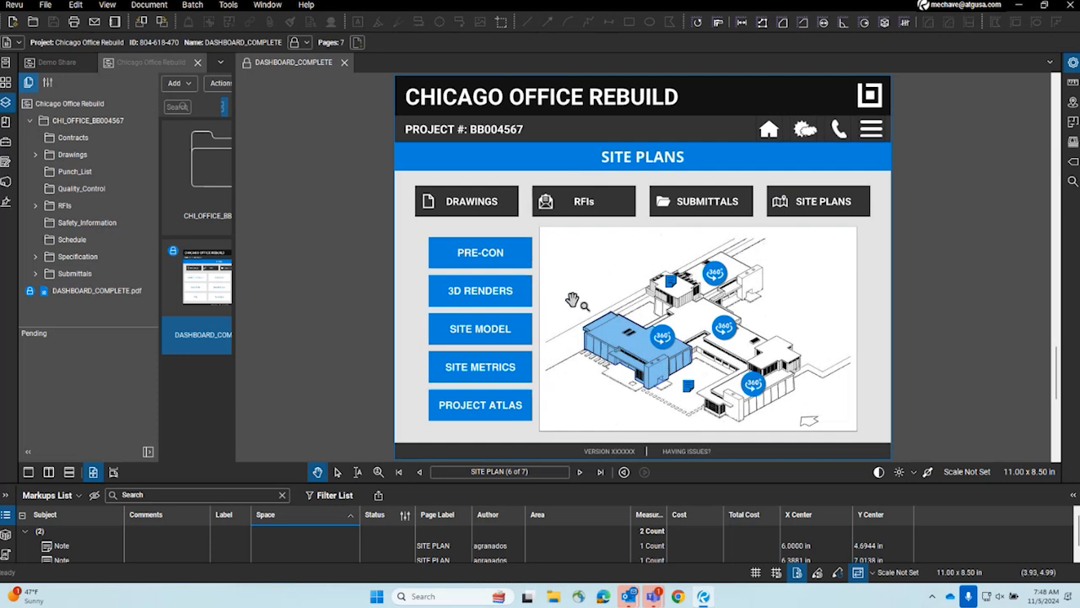
{"action": "left_click", "coordinate": [709, 203]}
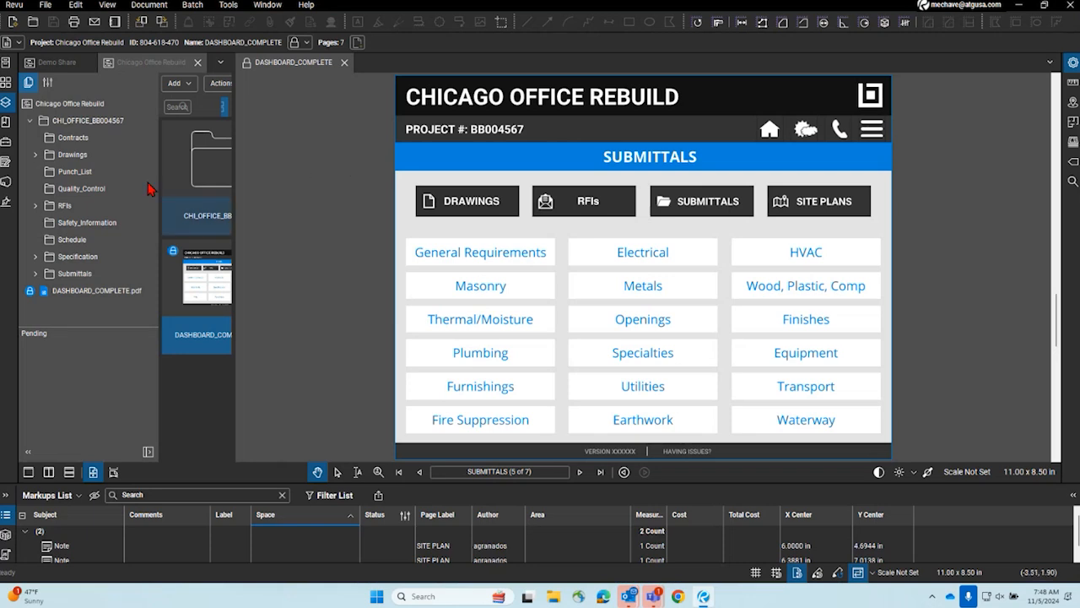
- Show the Demo Share project and close the DASHBOARD_COMPLETE file and the Chicago Office Rebuild project
{"action": "left_click", "coordinate": [59, 63]}
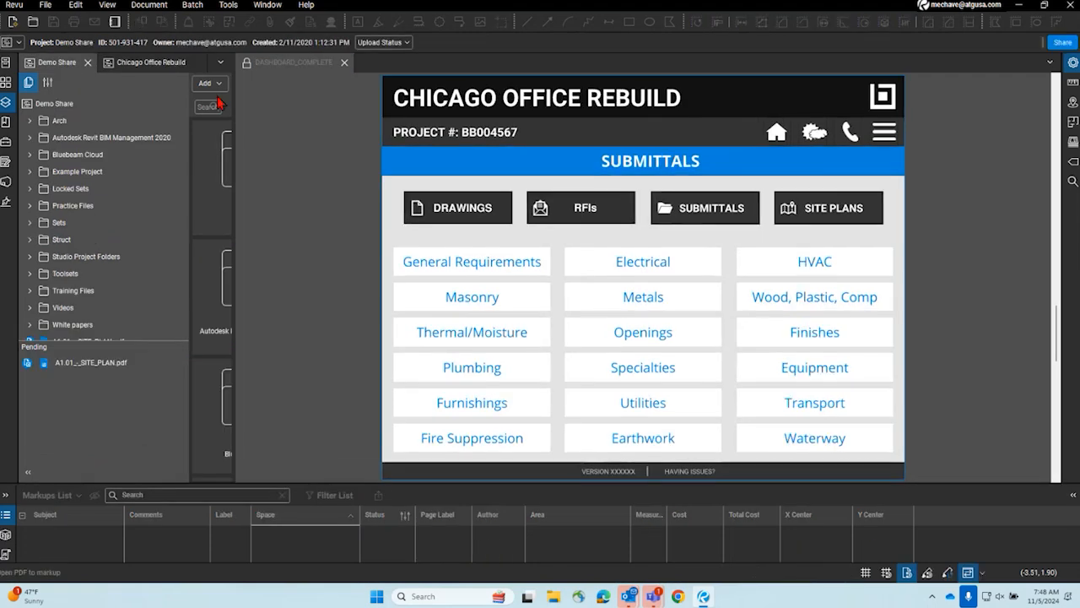
{"action": "left_click", "coordinate": [345, 63]}
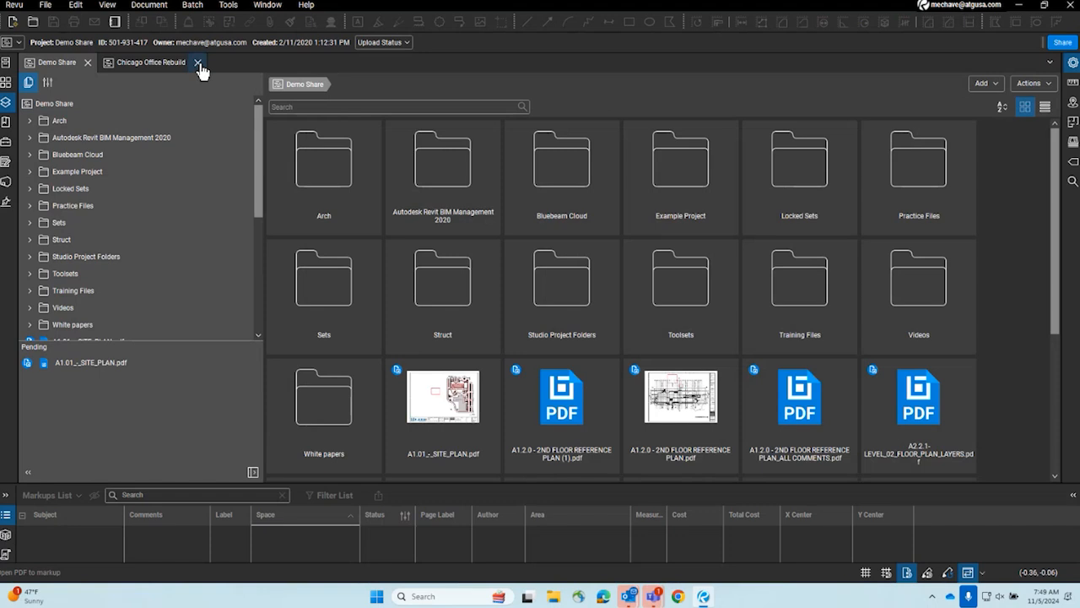
{"action": "left_click", "coordinate": [198, 64]}
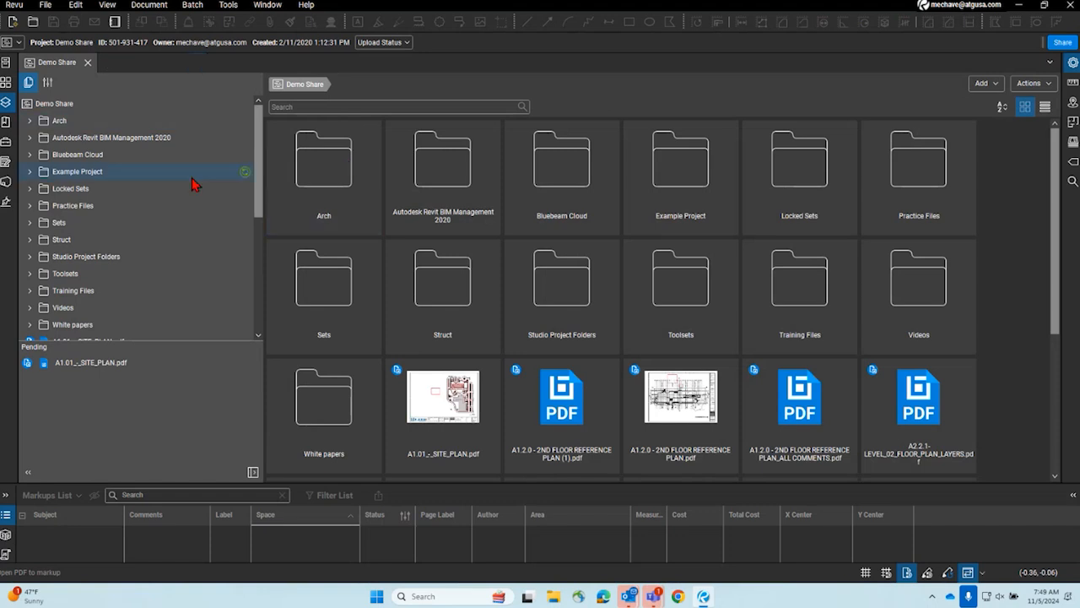
- Copy the Demo Share project's invitation link and switch to the Chrome browser
{"action": "left_click", "coordinate": [1061, 44]}
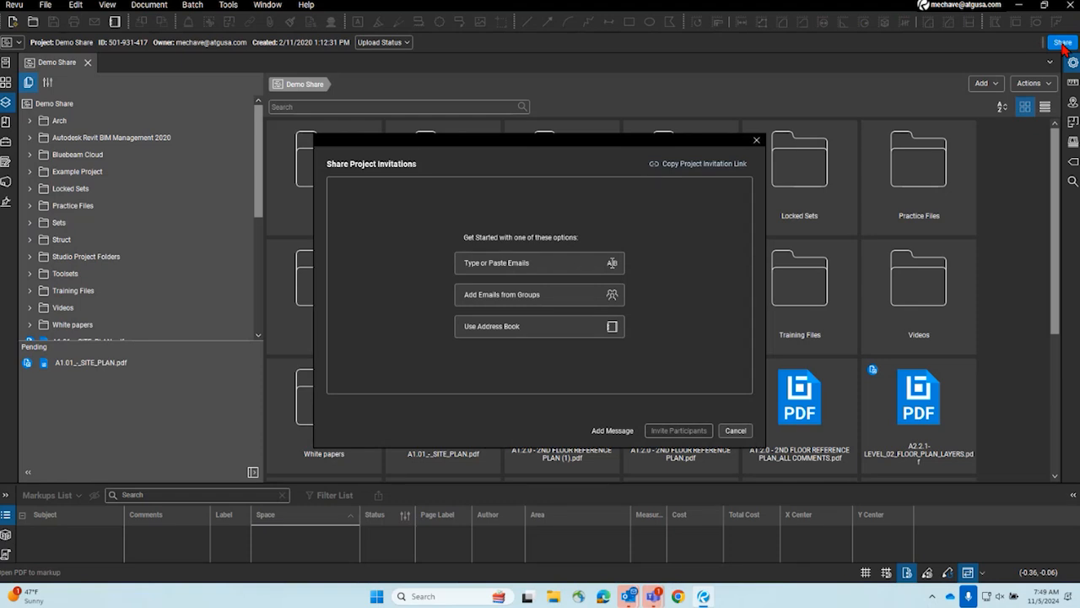
{"action": "left_click", "coordinate": [696, 166]}
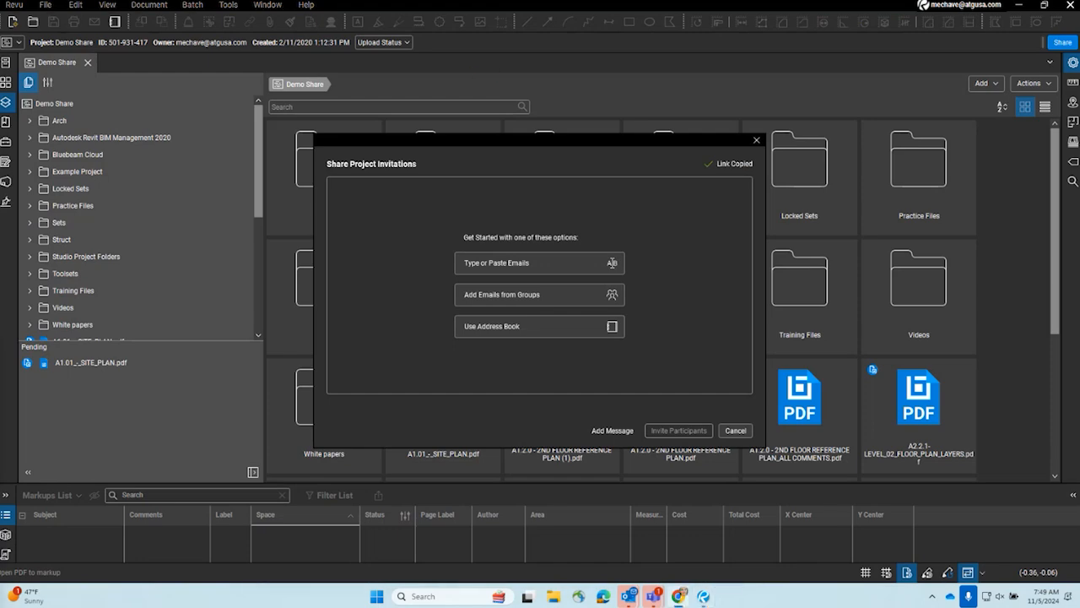
{"action": "left_click_drag", "start_coordinate": [2, 48], "coordinate": [379, 4]}
- Try to open the shared project by running a web search with the whole copied invitation text
{"action": "right_click", "coordinate": [253, 32]}
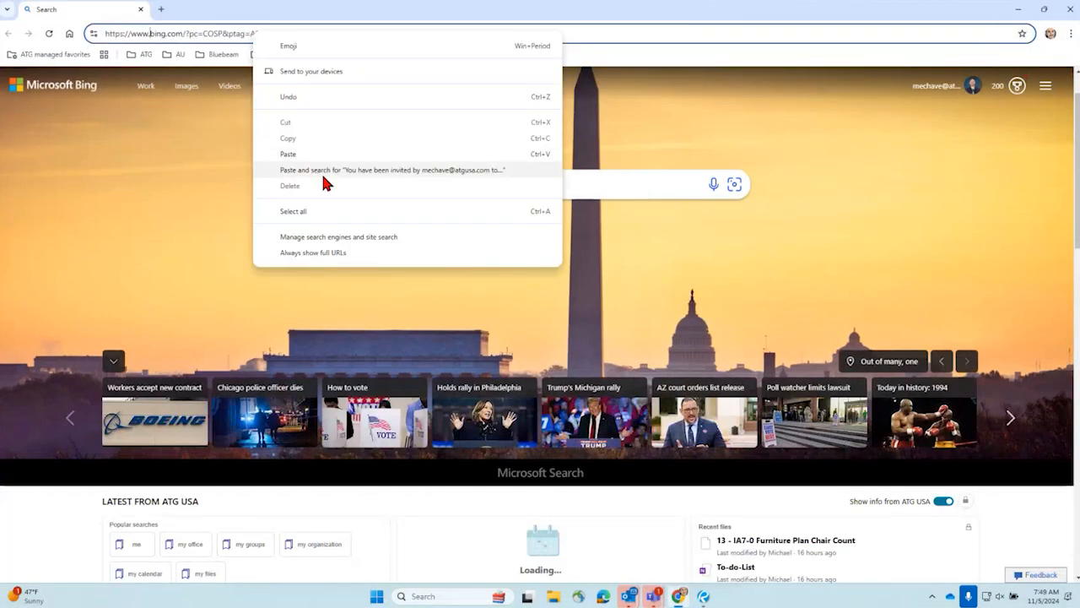
{"action": "left_click", "coordinate": [206, 34]}
{"action": "right_click", "coordinate": [205, 34]}
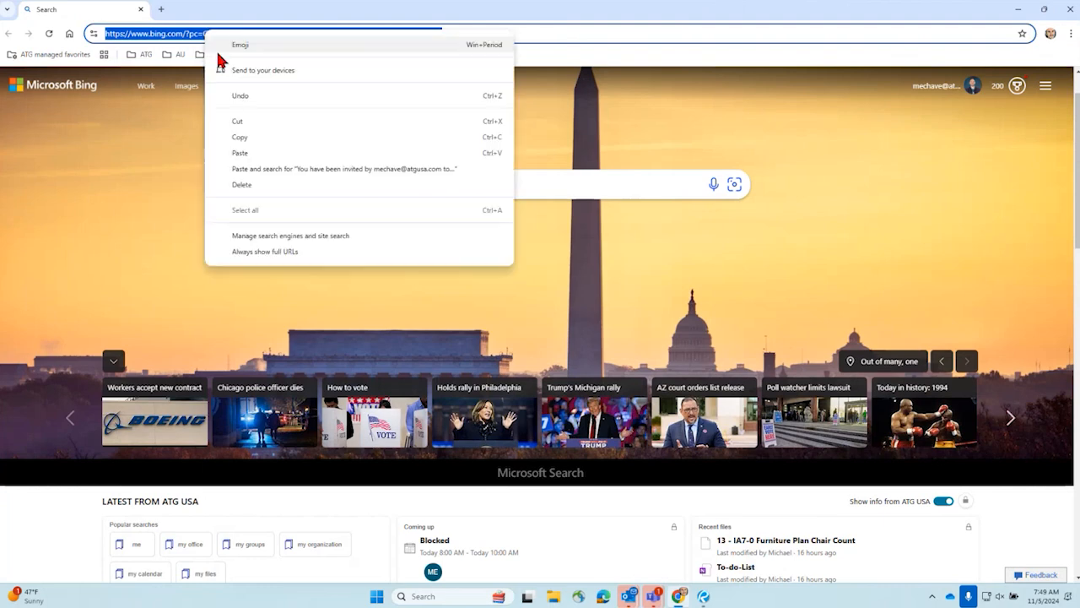
{"action": "left_click", "coordinate": [273, 170]}
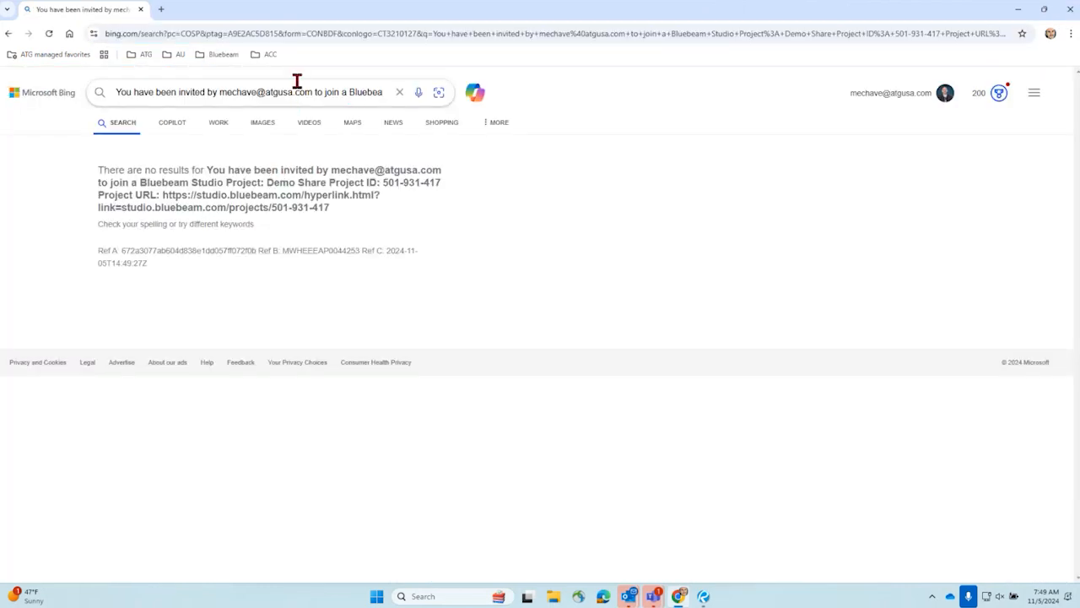
- Replace the browser address with the copied invitation, remove the text before the project URL, and load the remaining Bluebeam Studio link
{"action": "left_click", "coordinate": [366, 31]}
{"action": "left_click_drag", "start_coordinate": [807, 31], "coordinate": [3, 61]}
{"action": "right_click", "coordinate": [284, 38]}
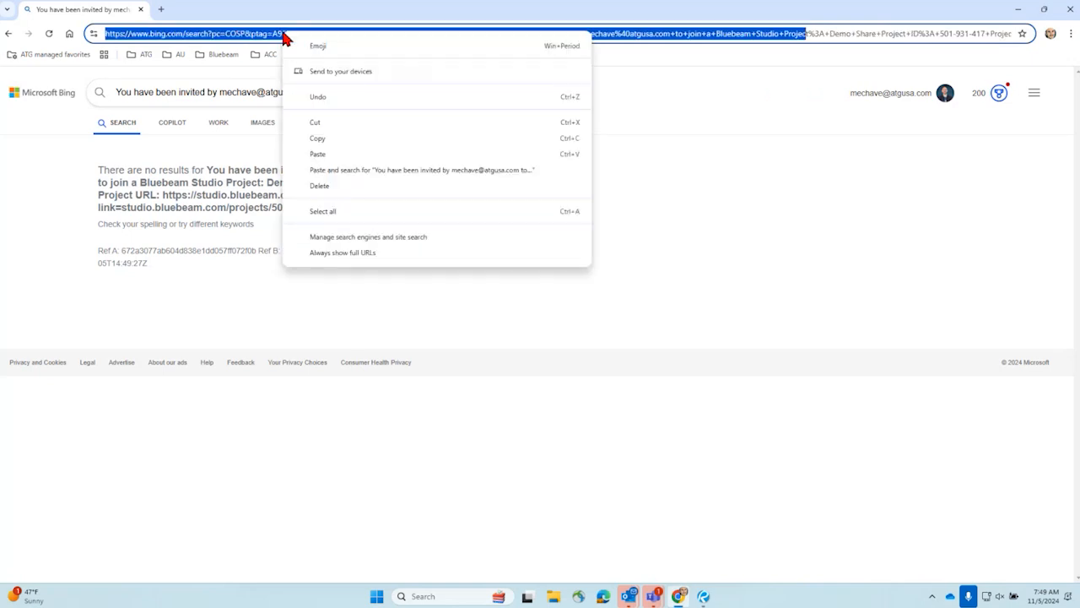
{"action": "left_click", "coordinate": [263, 40]}
{"action": "triple_click", "coordinate": [263, 40]}
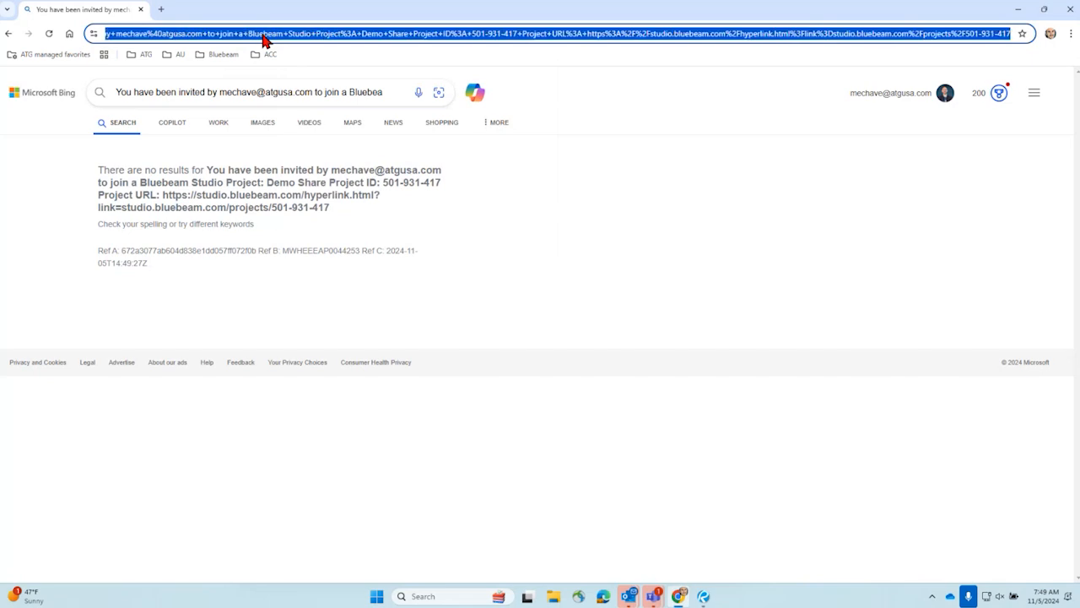
{"action": "right_click", "coordinate": [263, 40]}
{"action": "left_click", "coordinate": [342, 156]}
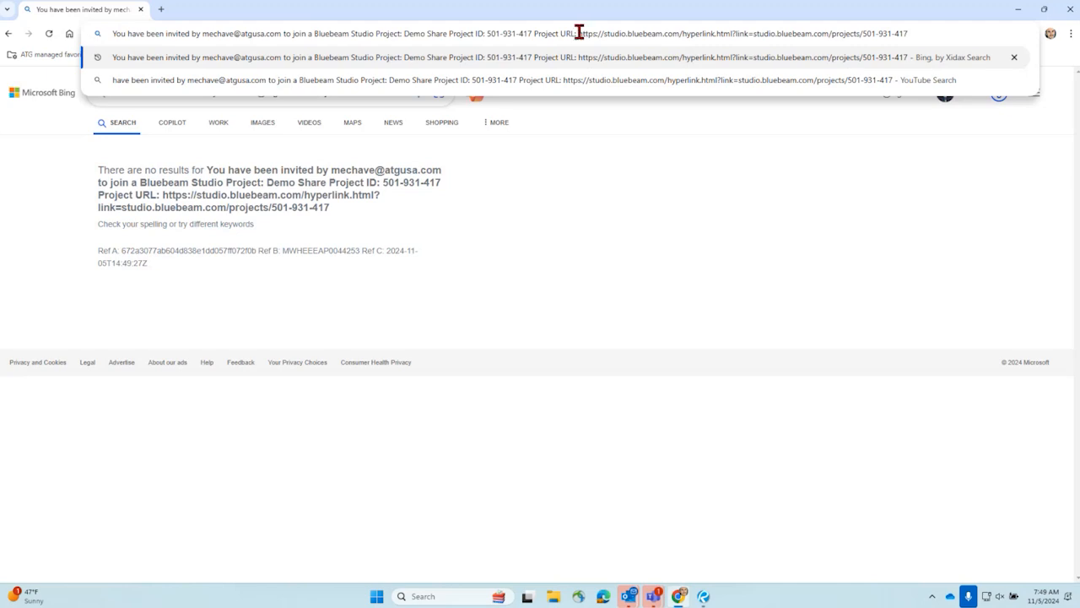
{"action": "left_click_drag", "start_coordinate": [577, 34], "coordinate": [108, 39]}
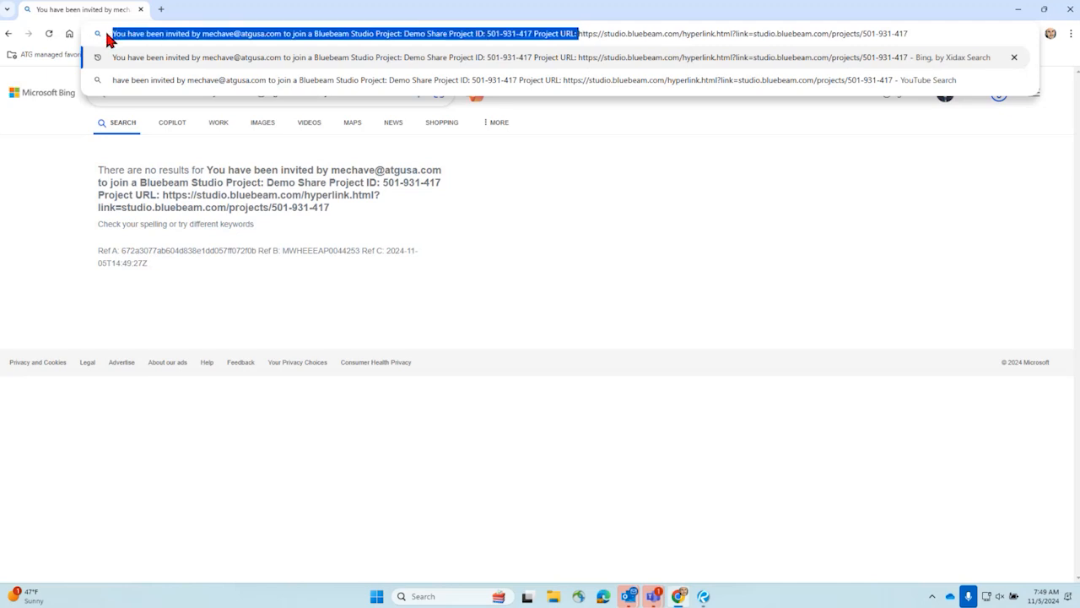
{"action": "key", "text": "BackSpace"}
{"action": "key", "text": "Return"}
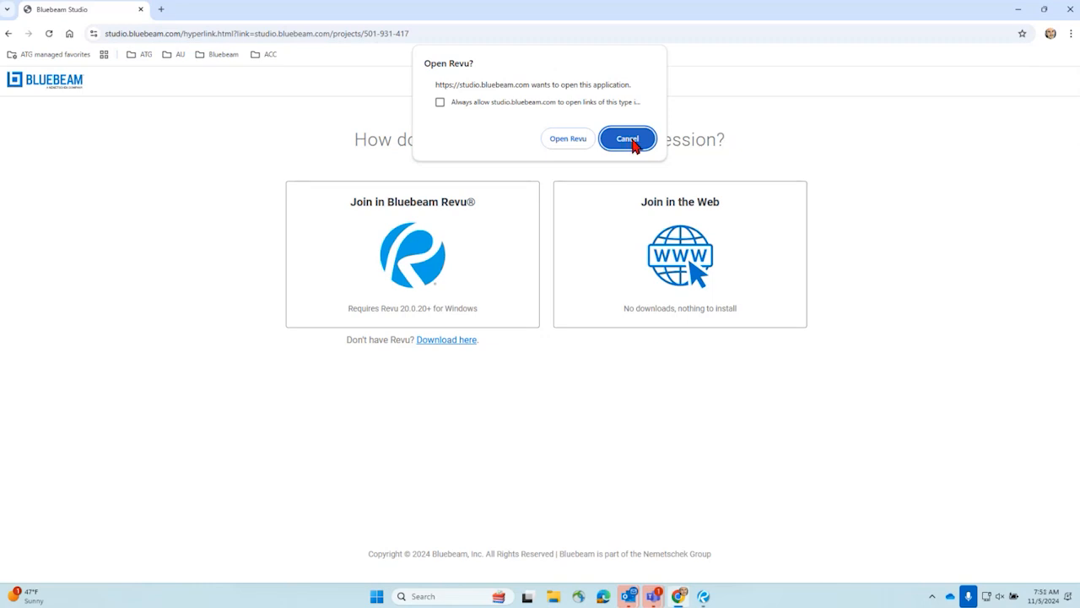
- Switch back to Revu, bring the window with the ATG Dashboard on screen, and show the dashboard in a single unsplit view
{"action": "left_click", "coordinate": [702, 595]}
{"action": "left_click", "coordinate": [723, 433]}
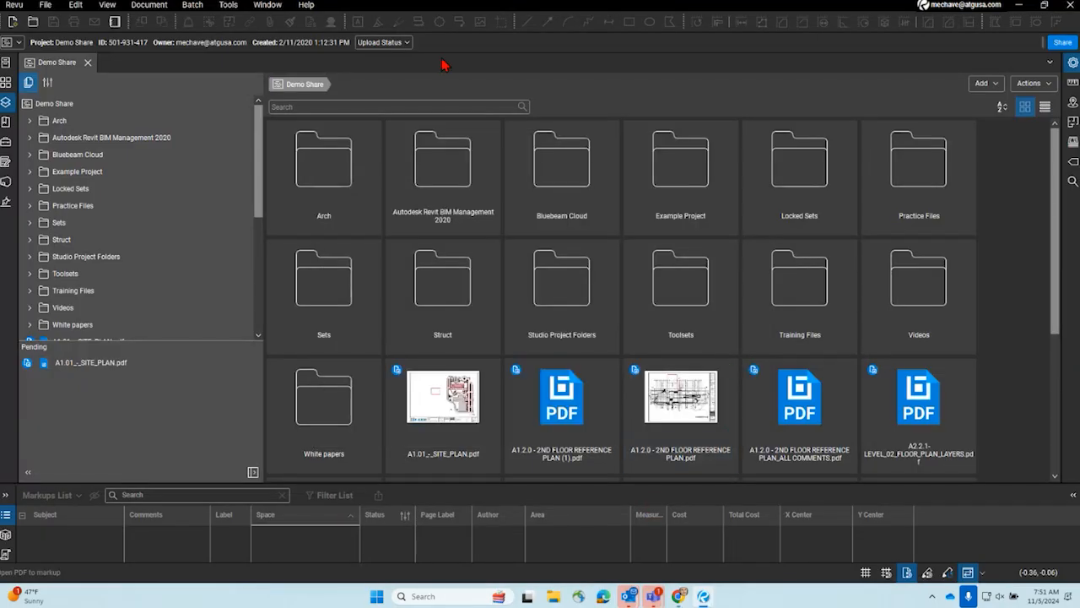
{"action": "left_click_drag", "start_coordinate": [345, 8], "coordinate": [0, 278]}
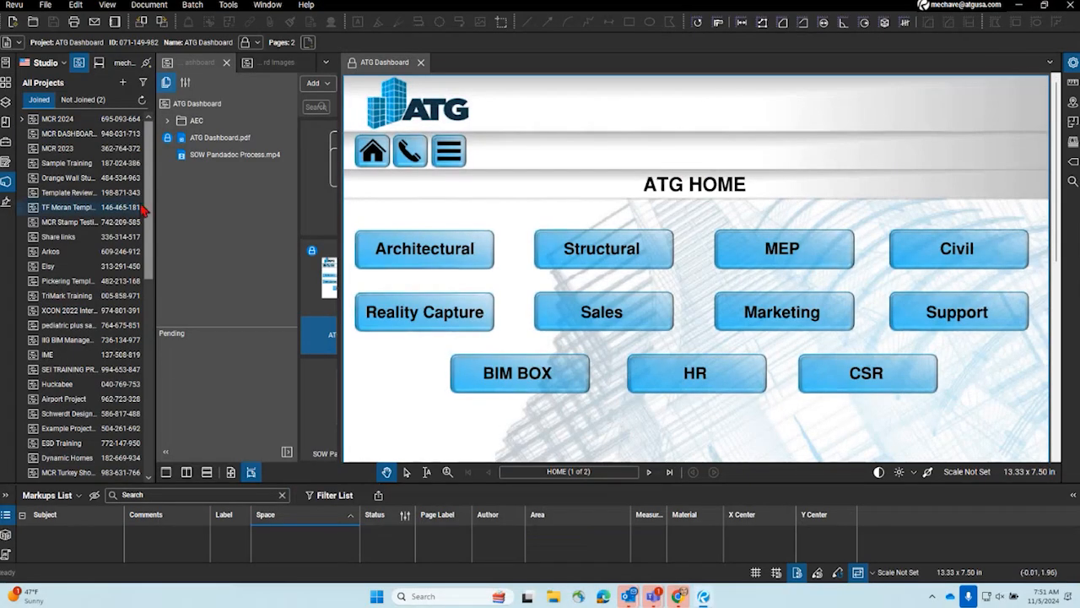
{"action": "left_click", "coordinate": [7, 184]}
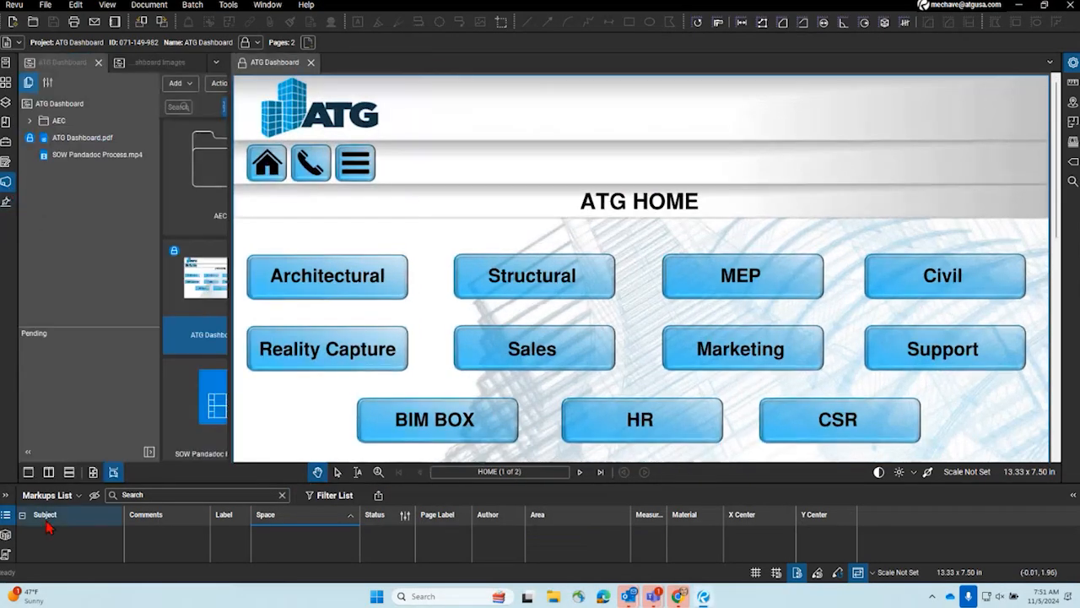
{"action": "left_click", "coordinate": [29, 474]}
- Look over the ATG Home page, follow its link to the Architectural page, and return to the home page
{"action": "scroll", "coordinate": [333, 224], "scroll_direction": "down", "scroll_amount": 3}
{"action": "scroll", "coordinate": [371, 213], "scroll_direction": "up", "scroll_amount": 1}
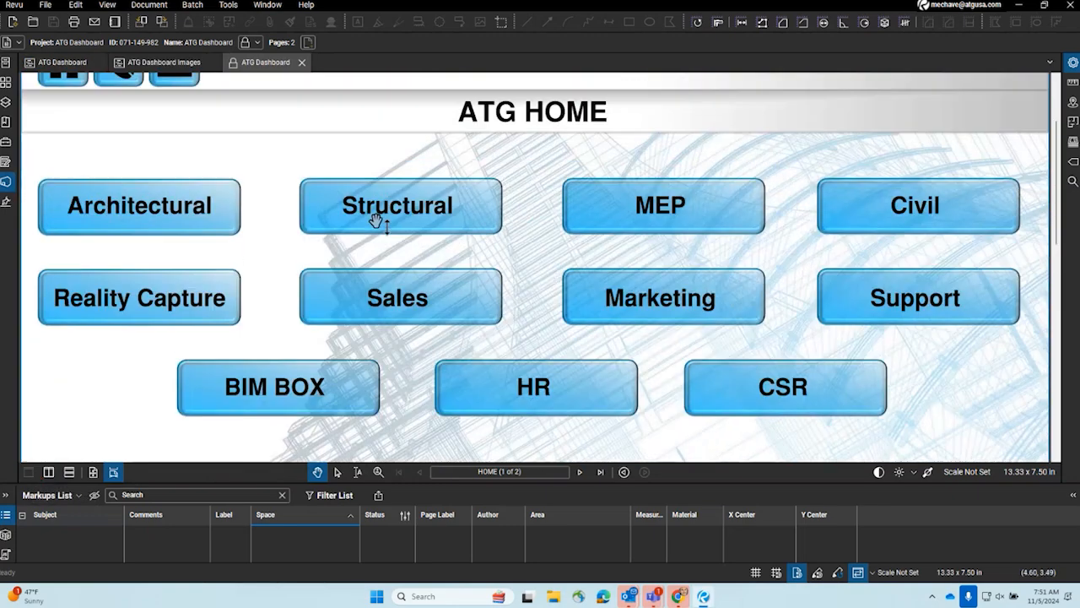
{"action": "scroll", "coordinate": [173, 193], "scroll_direction": "up", "scroll_amount": 2}
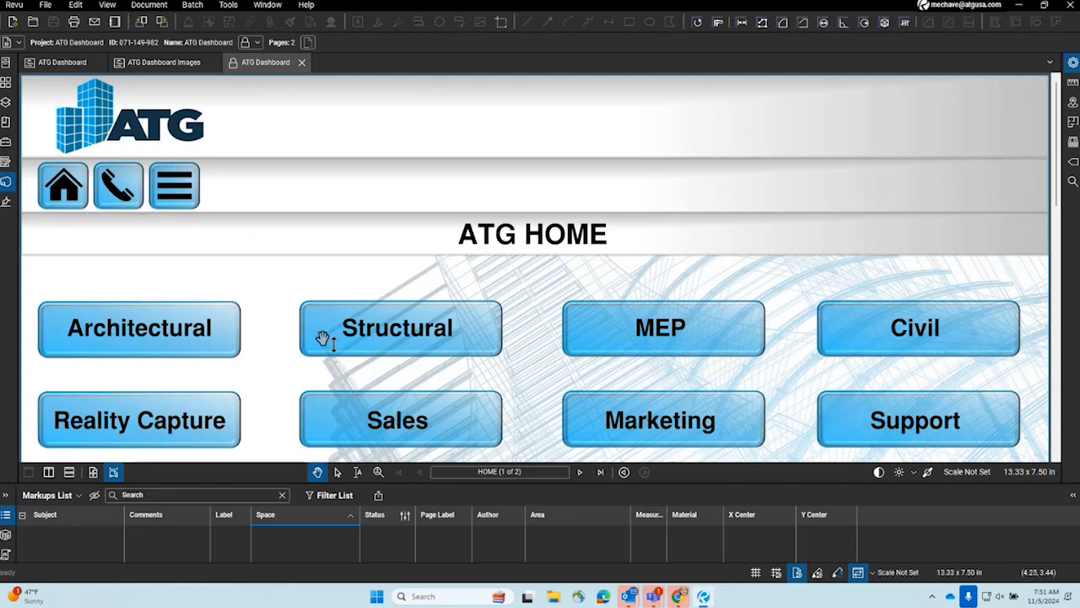
{"action": "left_click", "coordinate": [166, 336]}
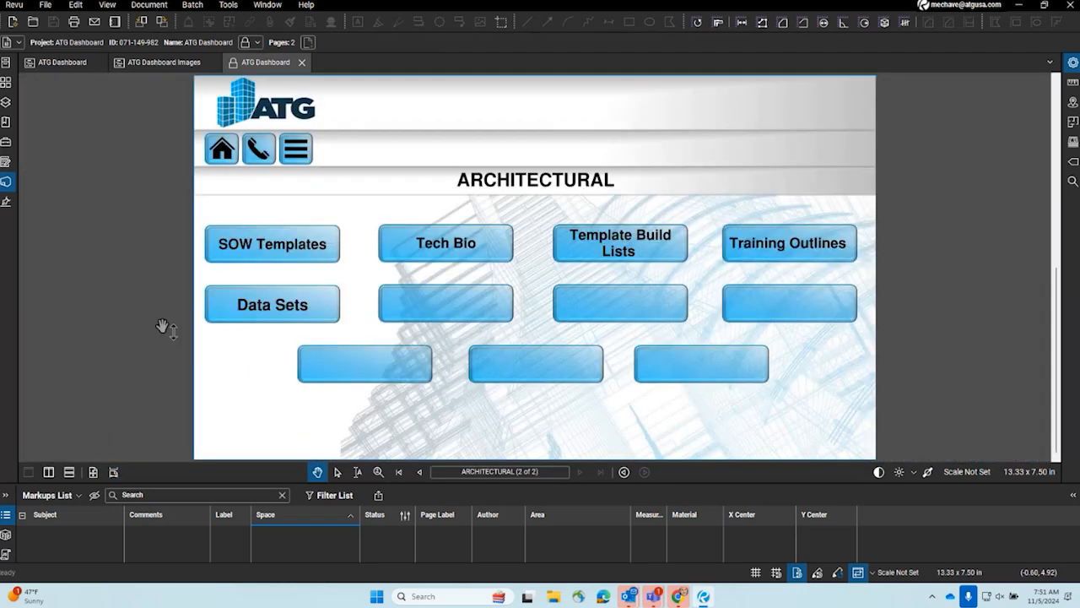
{"action": "left_click", "coordinate": [224, 151]}
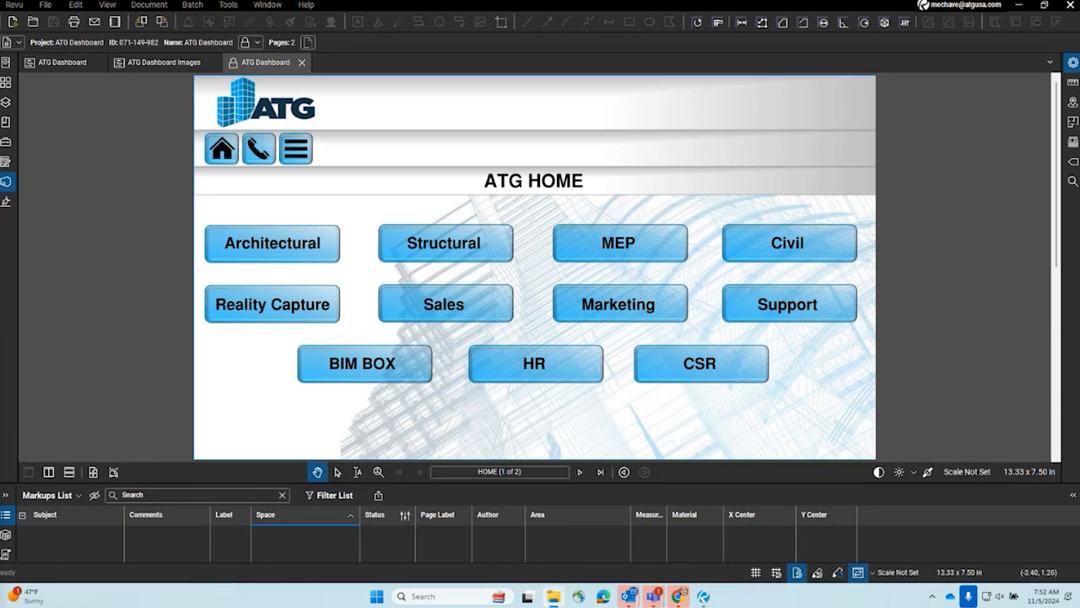
- Create a new Studio project named MCR DASHBOARD
{"action": "right_click", "coordinate": [11, 190]}
{"action": "left_click", "coordinate": [7, 182]}
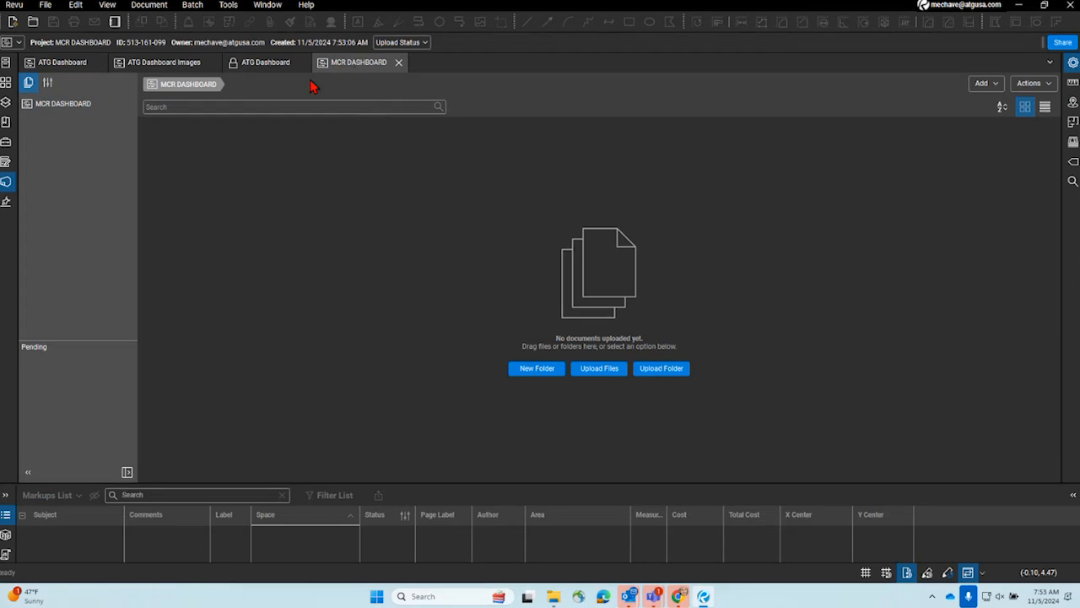
{"action": "right_click", "coordinate": [64, 107]}
{"action": "left_click", "coordinate": [361, 174]}
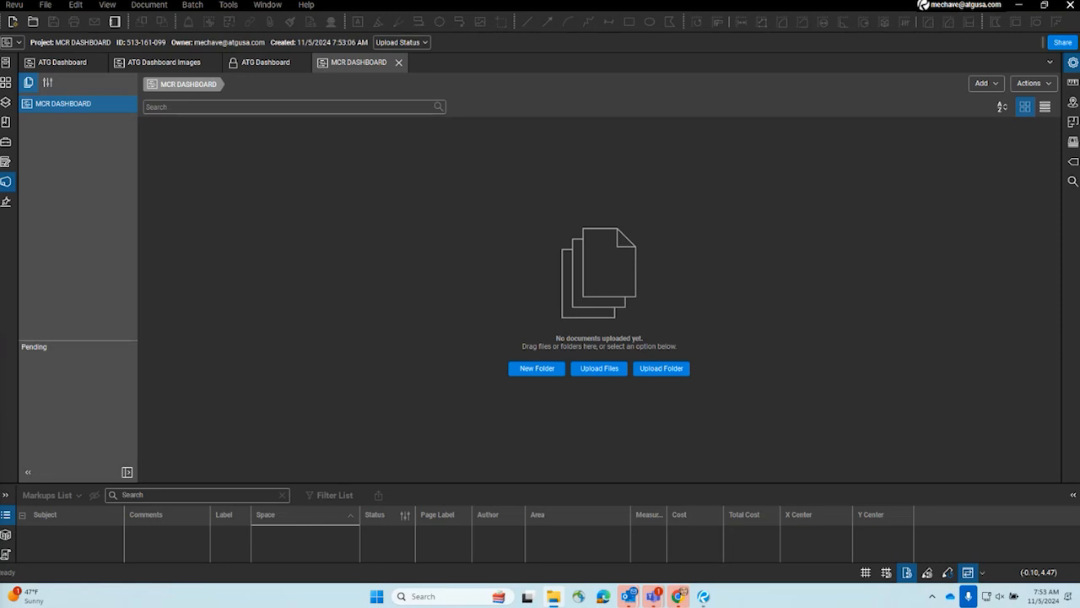
- Bring up File Explorer and examine the Studio Project Folders directory in Demo Documents, including its RFI folder
{"action": "left_click_drag", "start_coordinate": [90, 299], "coordinate": [675, 118]}
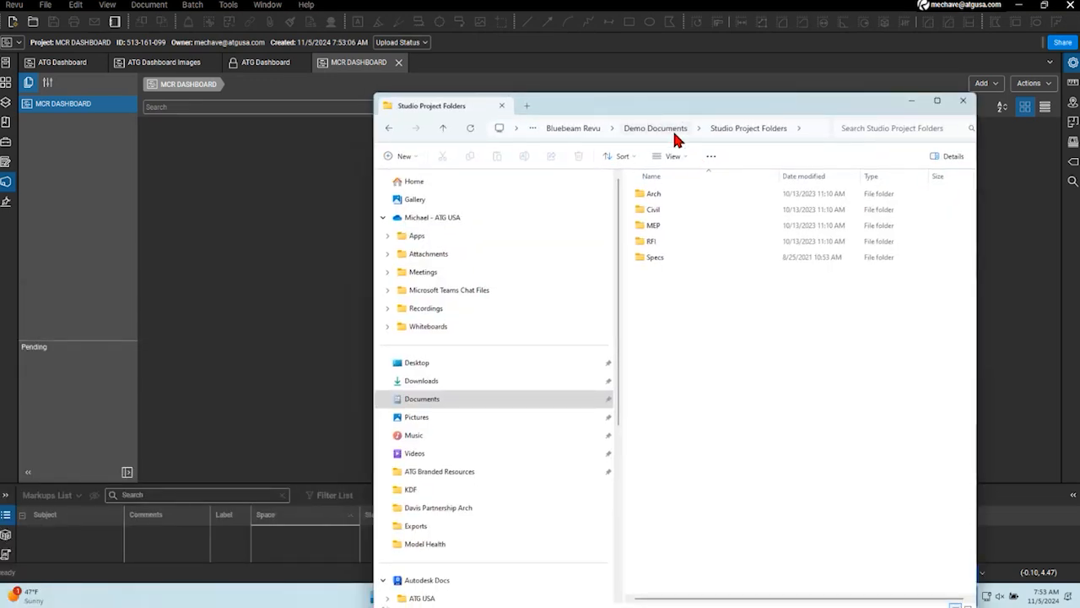
{"action": "left_click", "coordinate": [656, 130]}
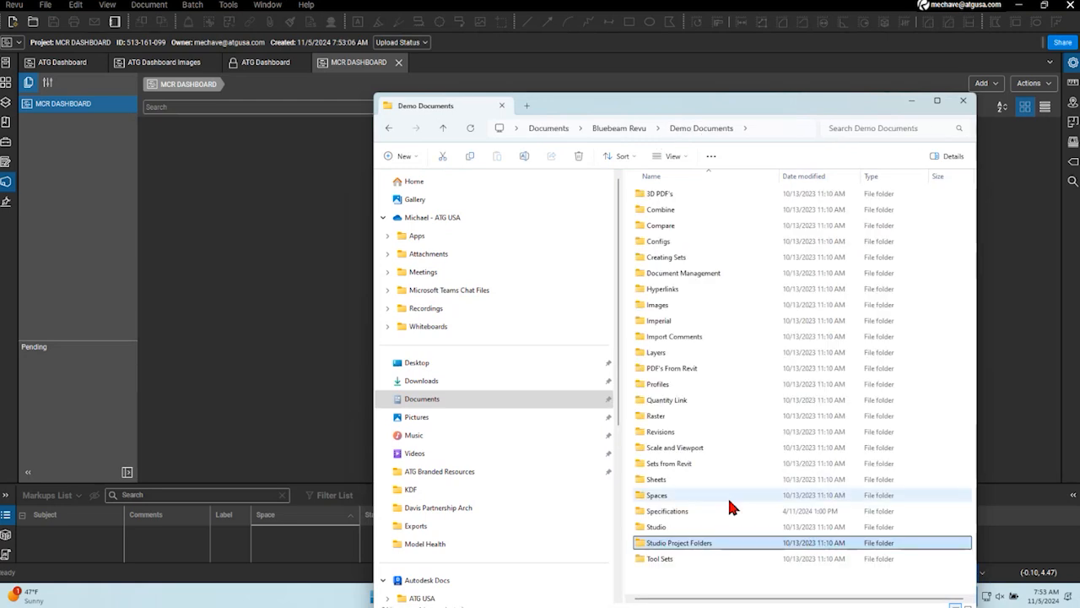
{"action": "double_click", "coordinate": [694, 545]}
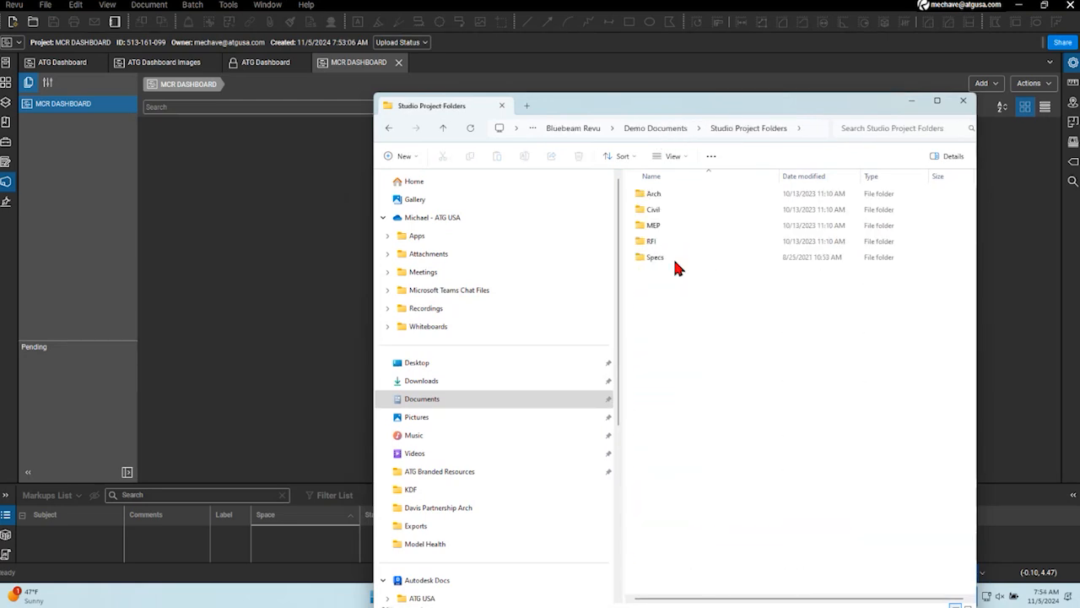
{"action": "double_click", "coordinate": [669, 241]}
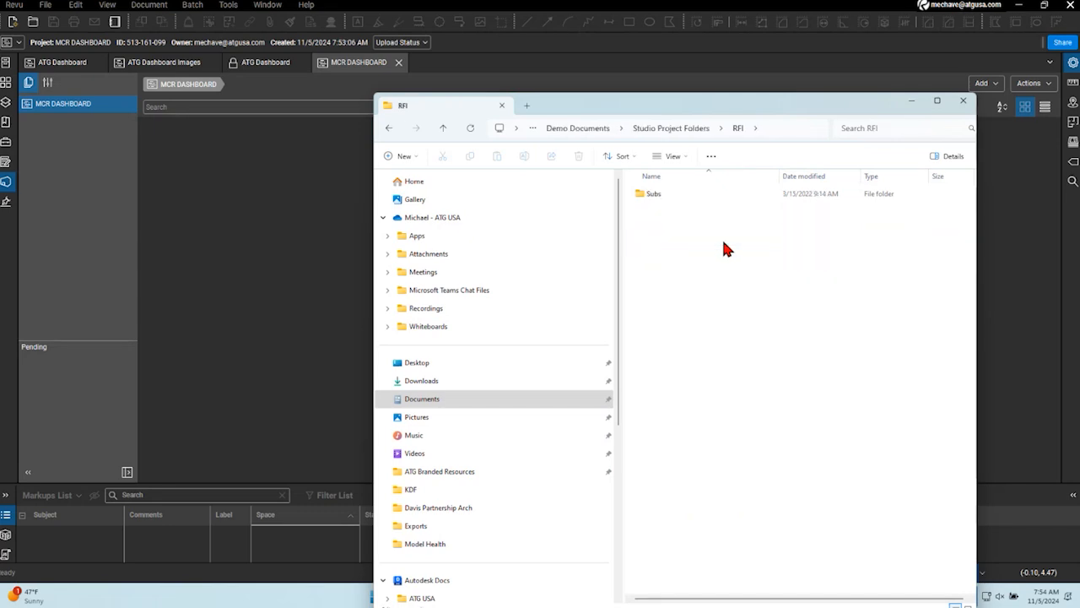
{"action": "key", "text": "alt+Left"}
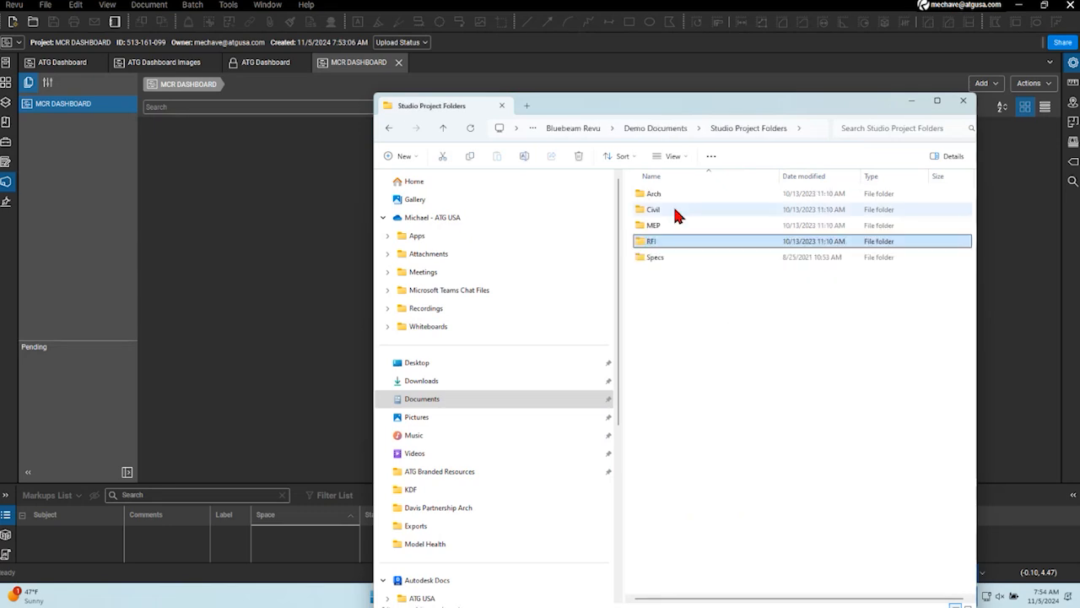
- Upload the Studio Project Folders directory from Demo Documents into the MCR DASHBOARD project and expand it in the project tree
{"action": "left_click", "coordinate": [680, 131]}
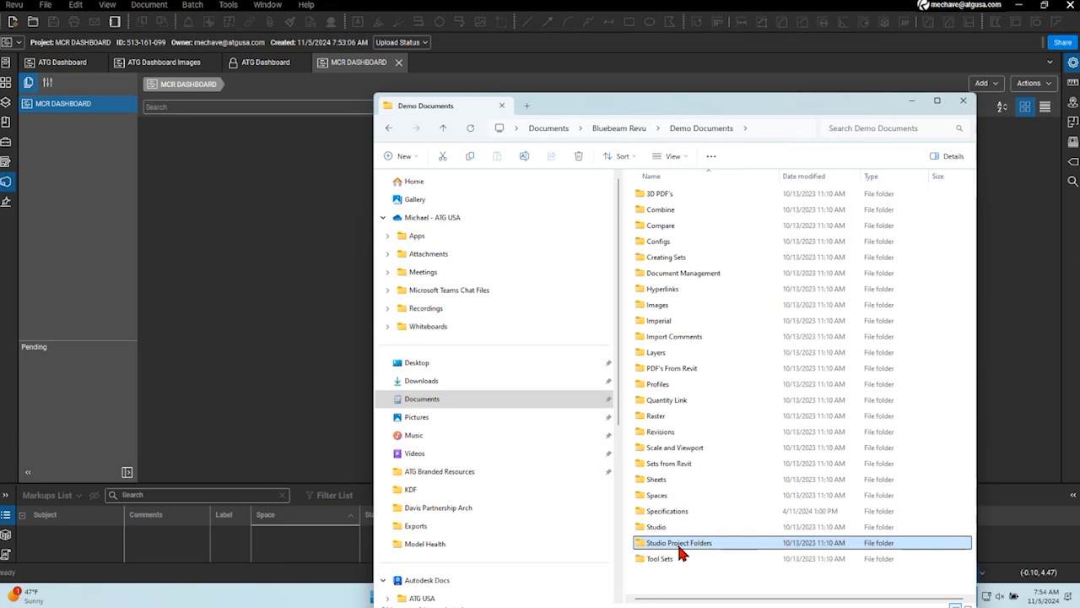
{"action": "left_click_drag", "start_coordinate": [680, 550], "coordinate": [172, 242]}
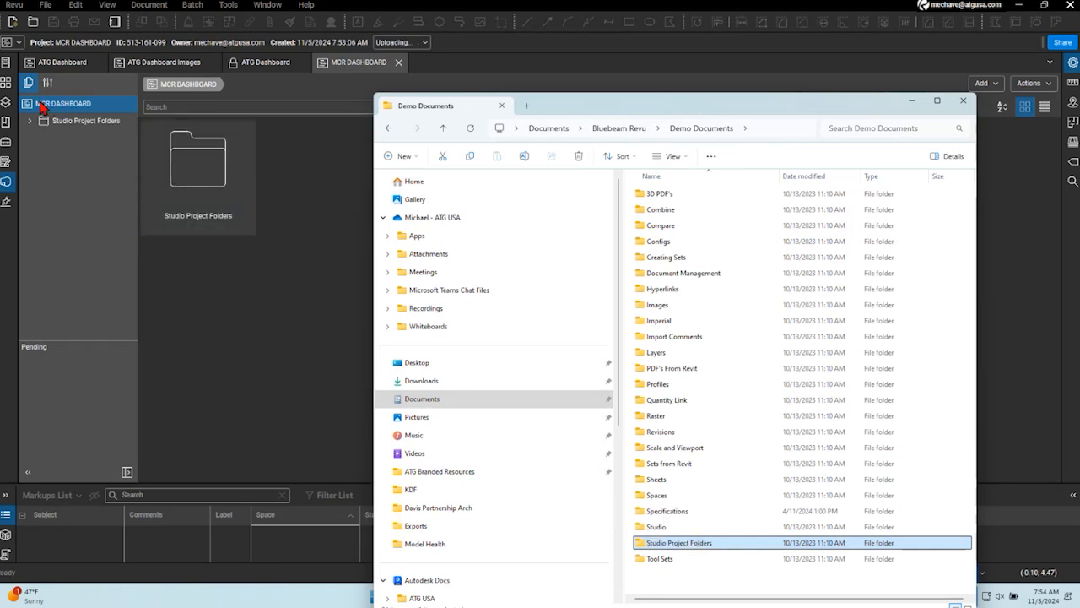
{"action": "left_click", "coordinate": [910, 102]}
{"action": "left_click", "coordinate": [30, 122]}
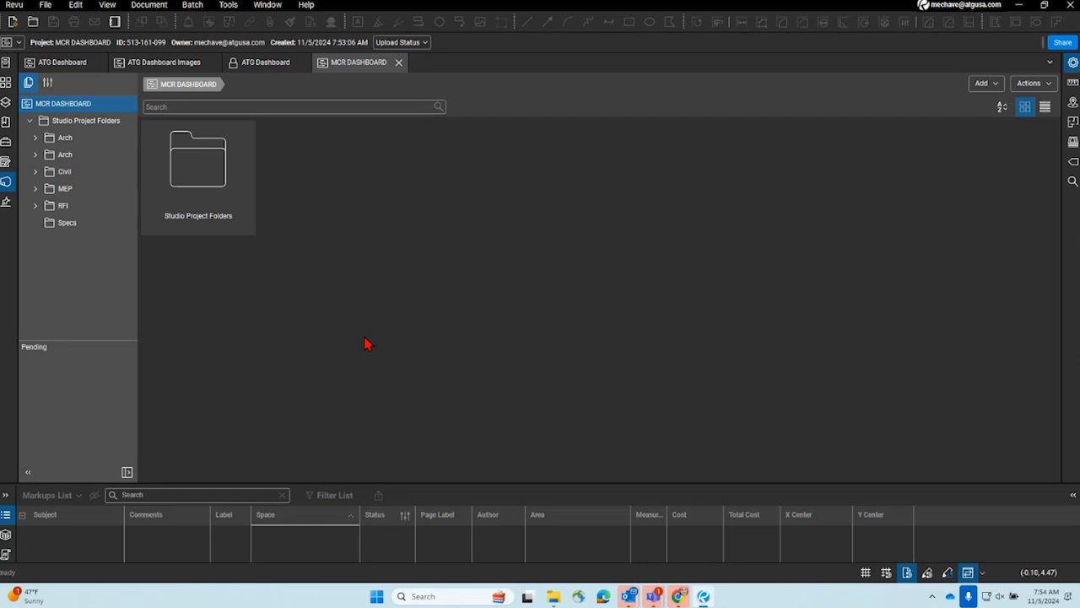
- Bring up File Explorer, find the Dashboard PDF in the Bluebeam Revu DashBoards folder, and open it in Revu
{"action": "left_click", "coordinate": [554, 596]}
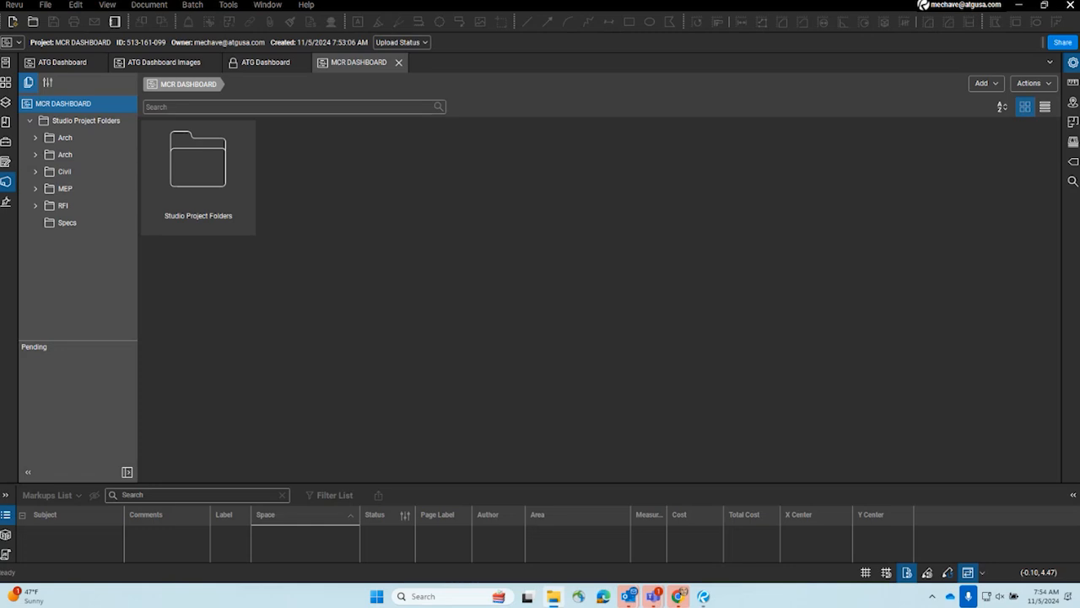
{"action": "left_click_drag", "start_coordinate": [2, 273], "coordinate": [498, 1]}
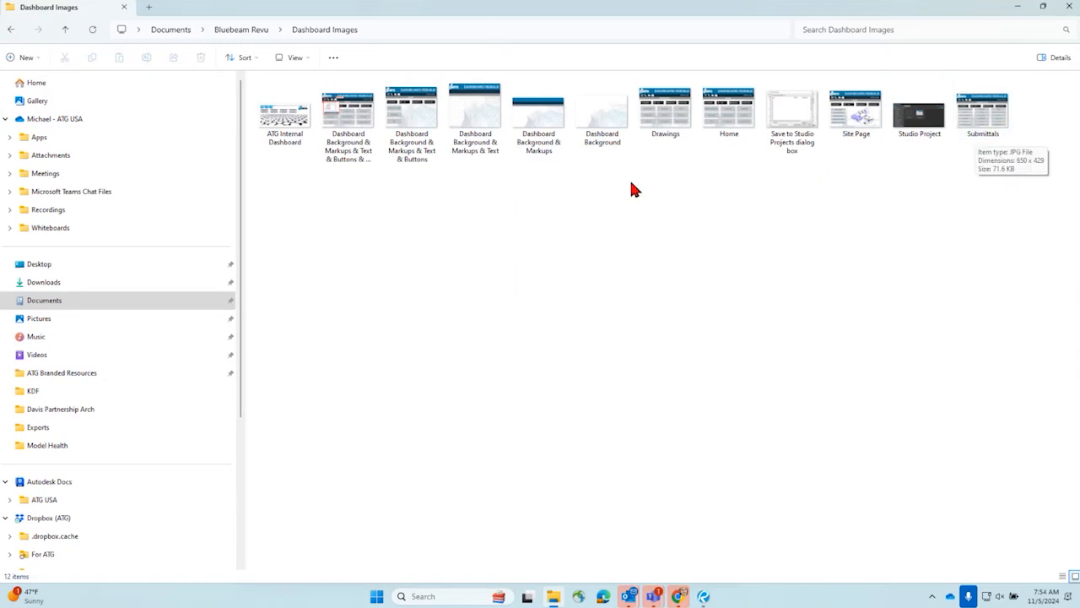
{"action": "left_click", "coordinate": [241, 30]}
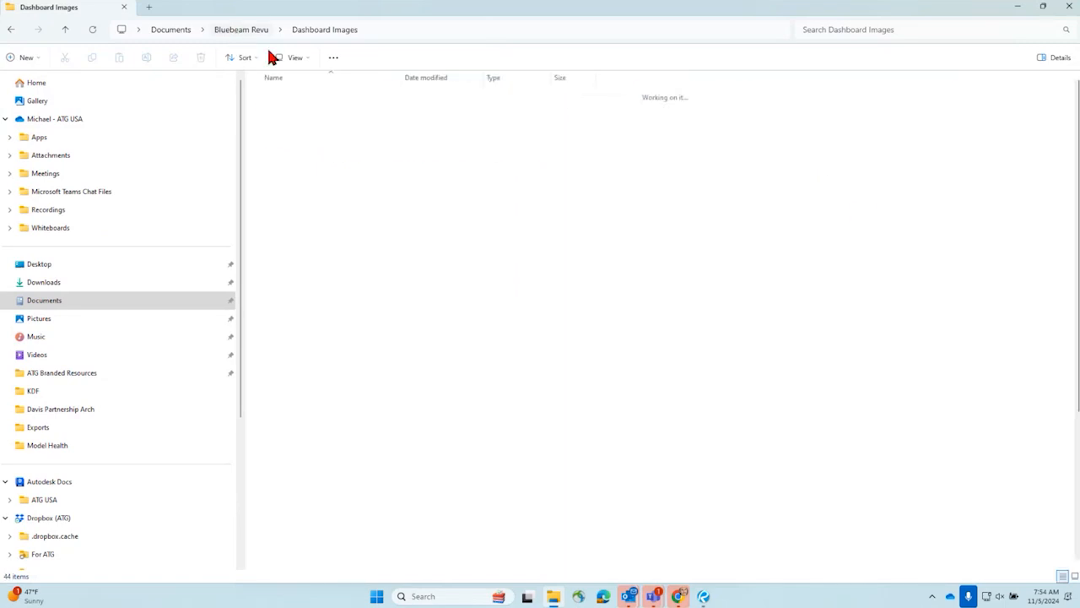
{"action": "double_click", "coordinate": [320, 334]}
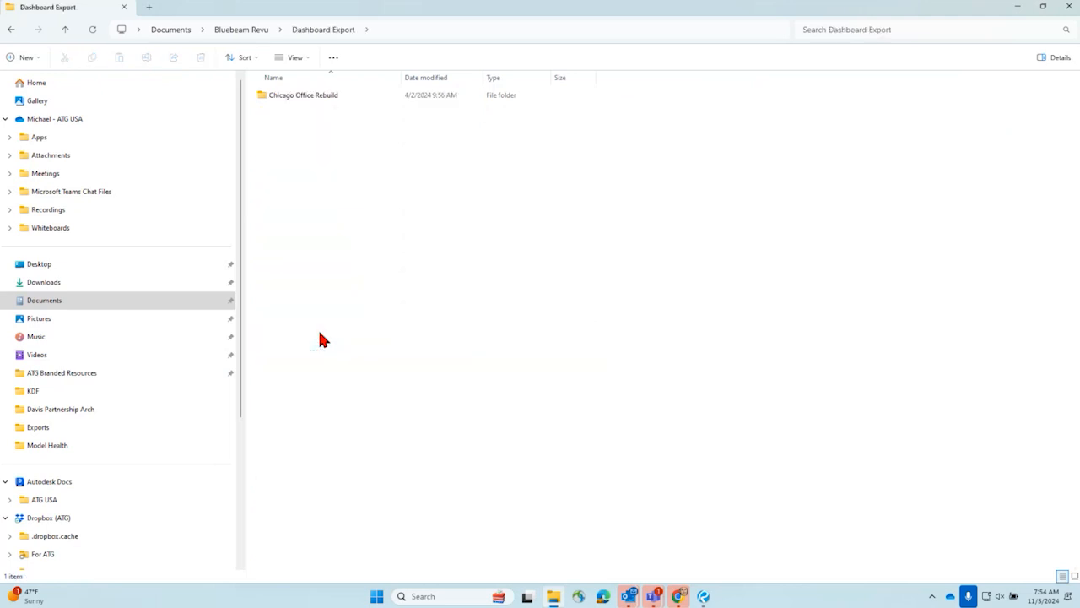
{"action": "left_click", "coordinate": [238, 32]}
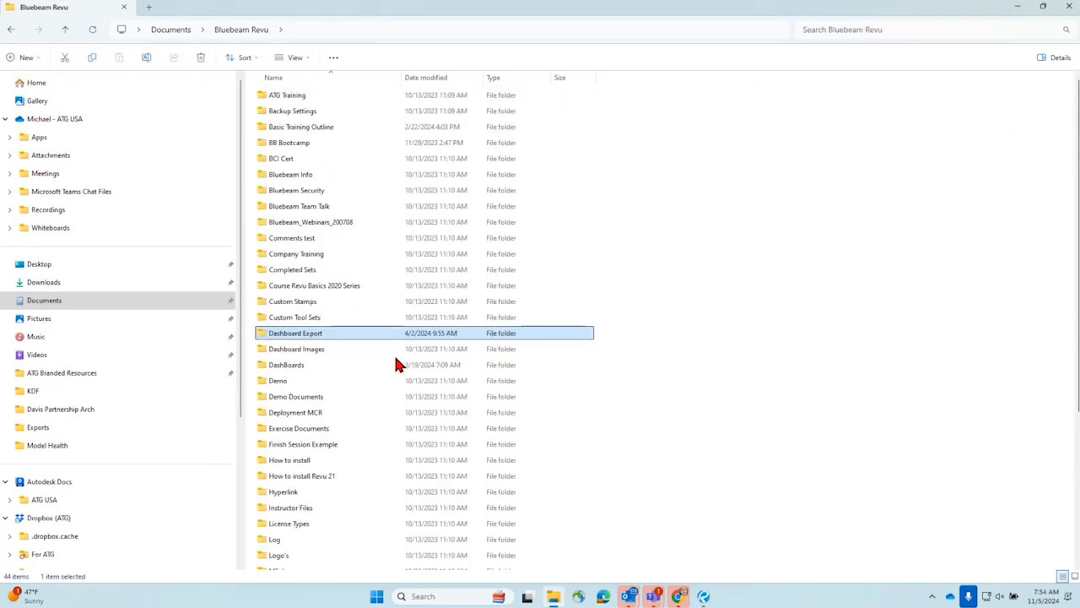
{"action": "double_click", "coordinate": [329, 364]}
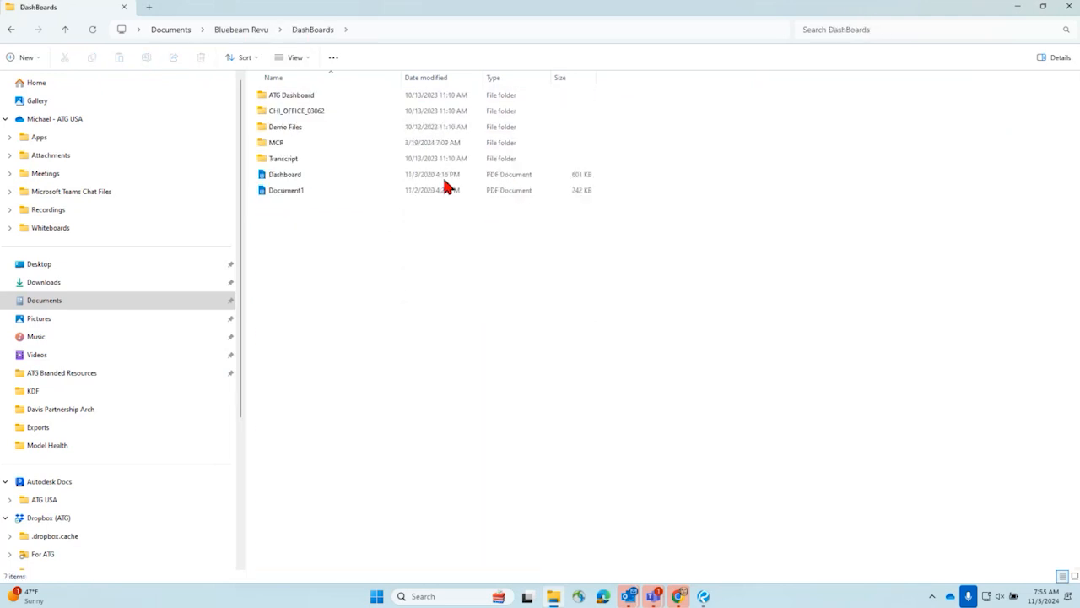
{"action": "double_click", "coordinate": [352, 98]}
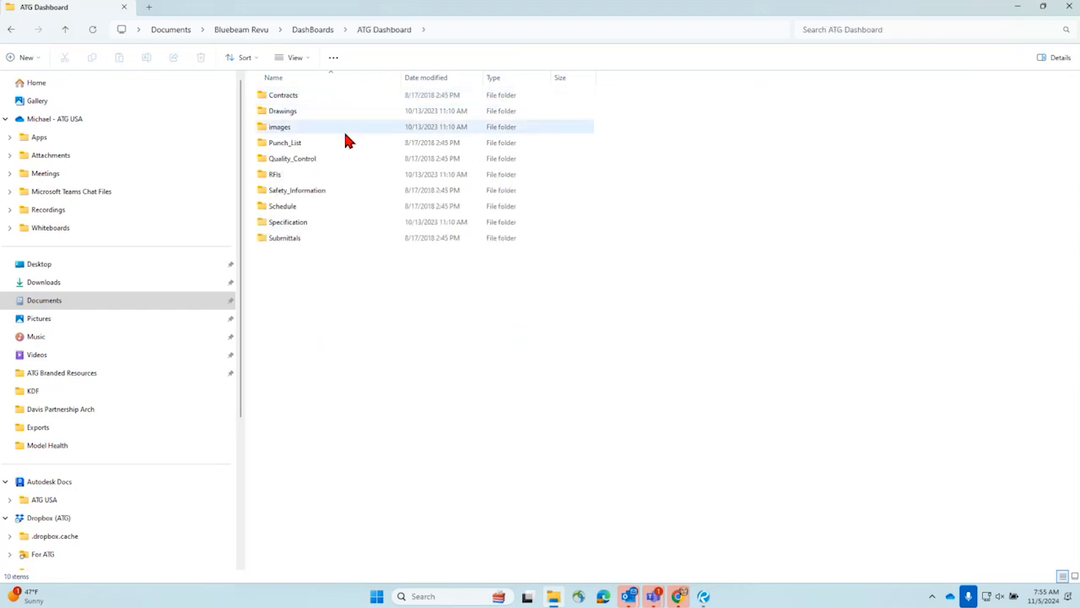
{"action": "left_click", "coordinate": [314, 30]}
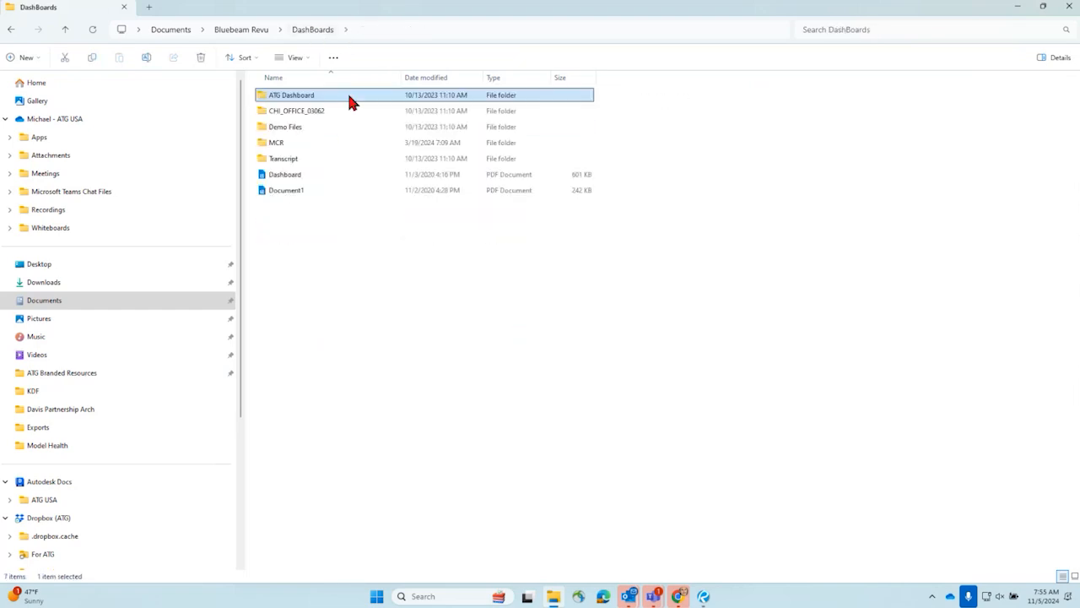
{"action": "double_click", "coordinate": [341, 174]}
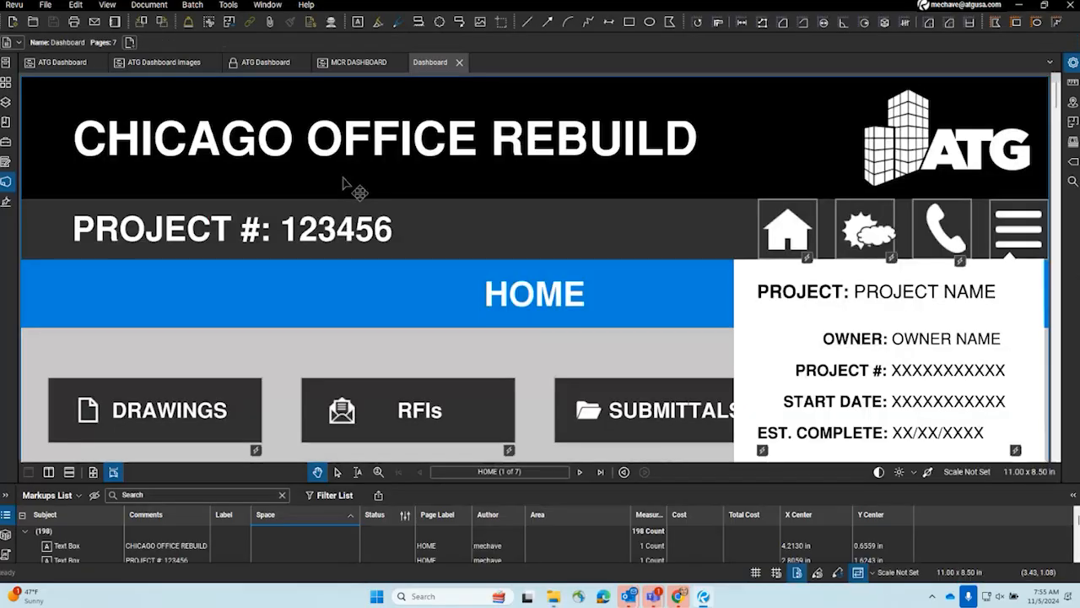
- Look over the dashboard PDF's pages and thumbnails, check the action options of the HOME page's project information panel, and close the file
{"action": "scroll", "coordinate": [408, 227], "scroll_direction": "down", "scroll_amount": 3}
{"action": "scroll", "coordinate": [409, 228], "scroll_direction": "up", "scroll_amount": 1}
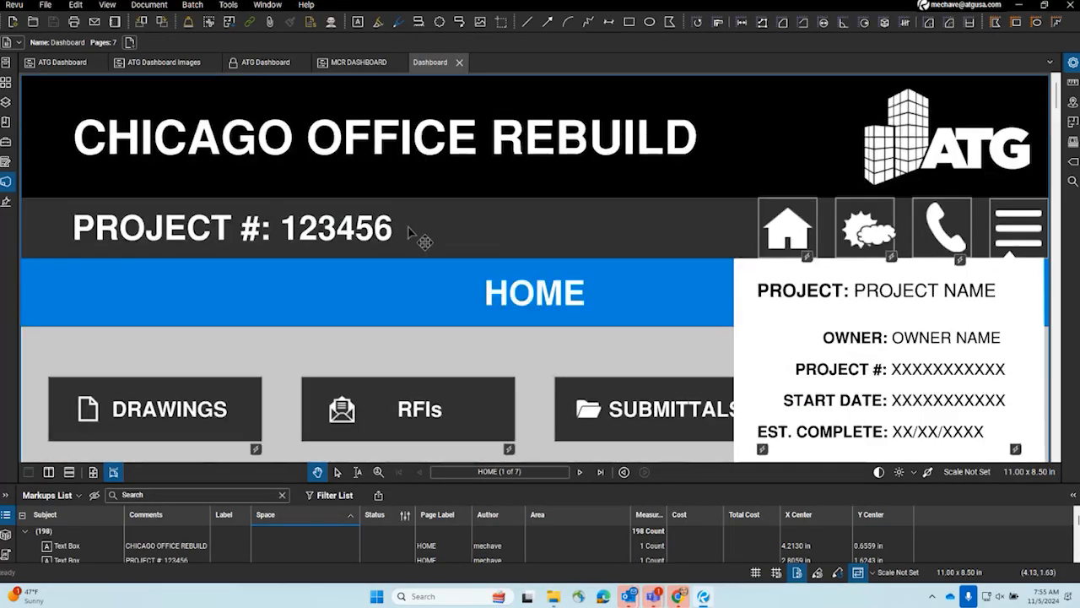
{"action": "scroll", "coordinate": [410, 228], "scroll_direction": "down", "scroll_amount": 4}
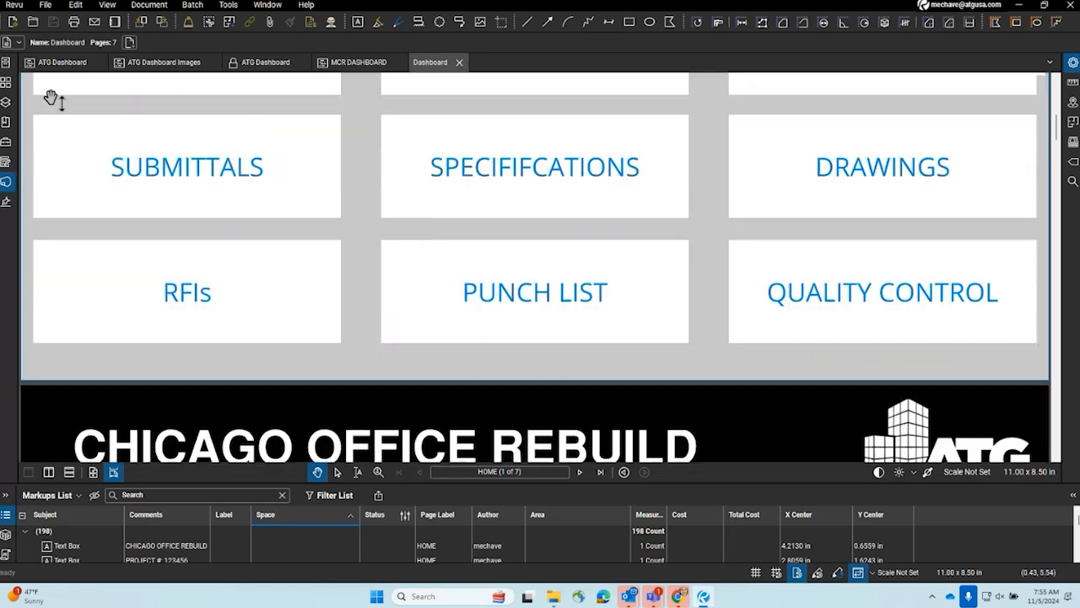
{"action": "left_click", "coordinate": [6, 83]}
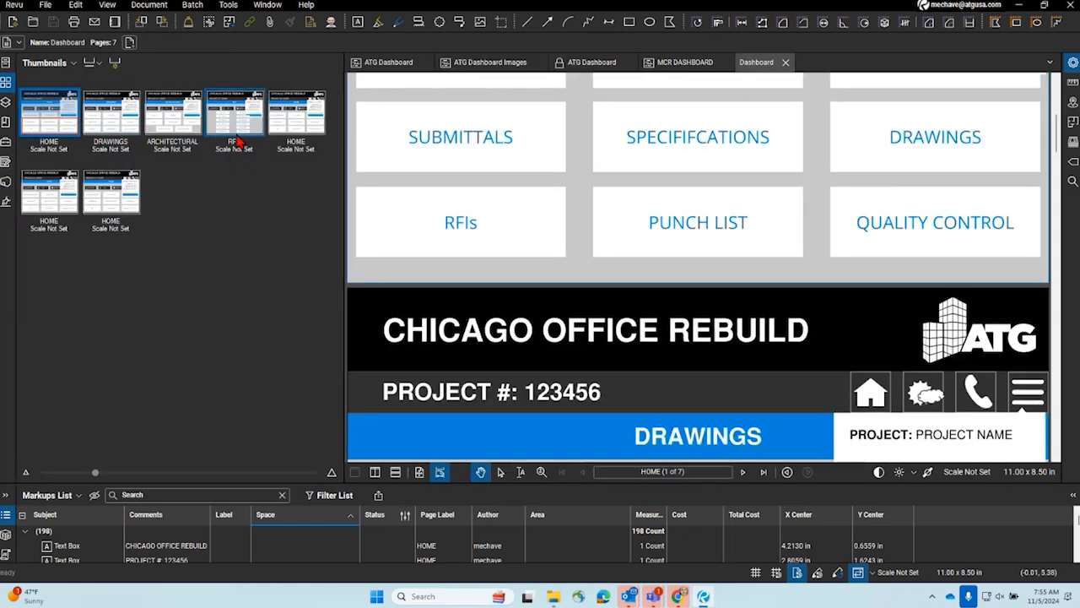
{"action": "scroll", "coordinate": [573, 326], "scroll_direction": "up", "scroll_amount": 4}
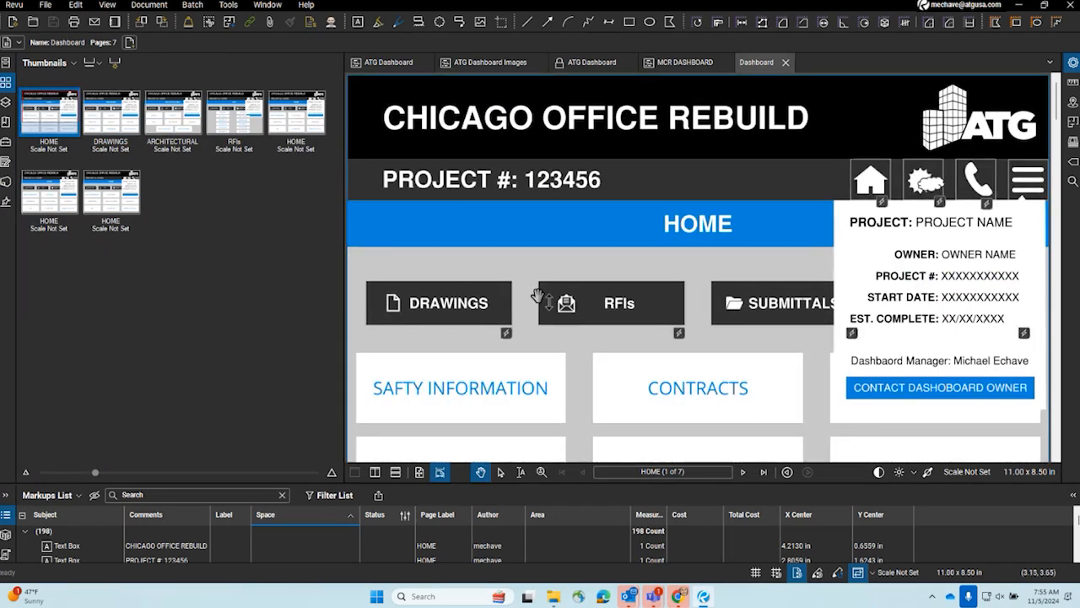
{"action": "right_click", "coordinate": [880, 206]}
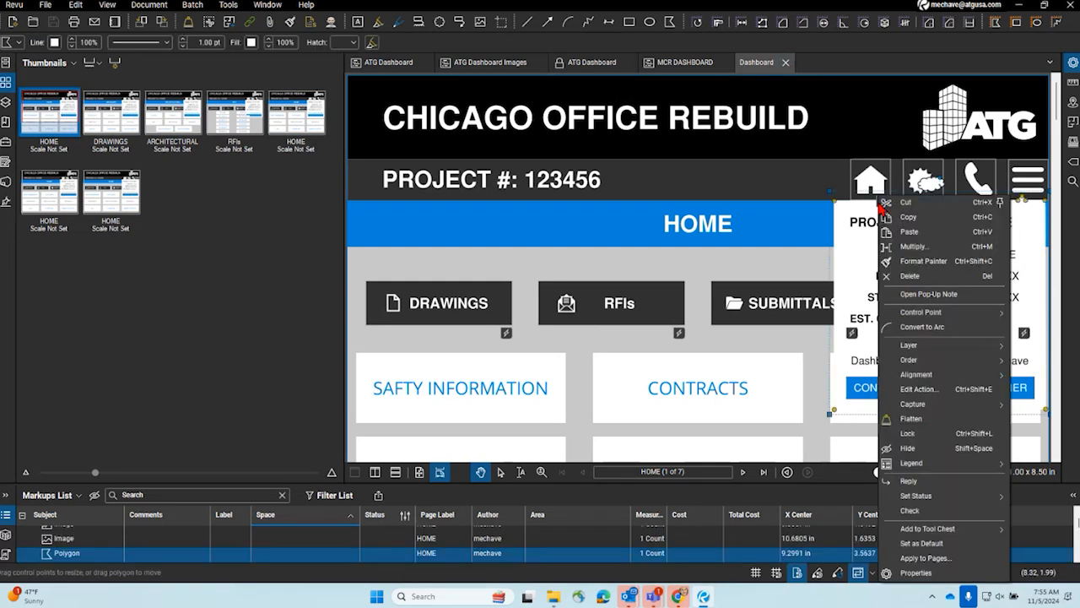
{"action": "left_click", "coordinate": [919, 389]}
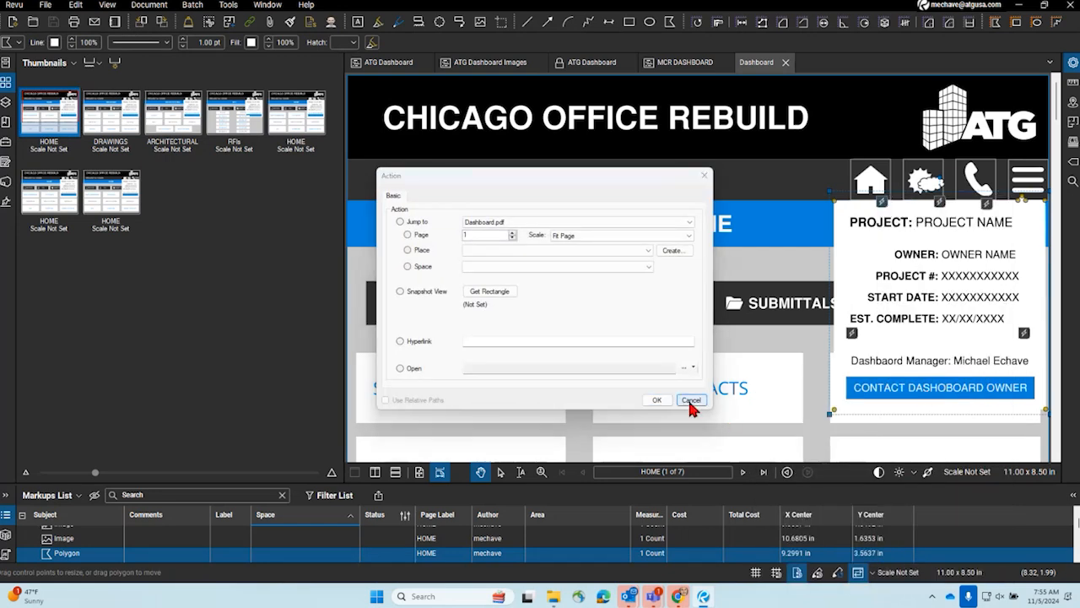
{"action": "left_click", "coordinate": [691, 400]}
{"action": "left_click", "coordinate": [786, 62]}
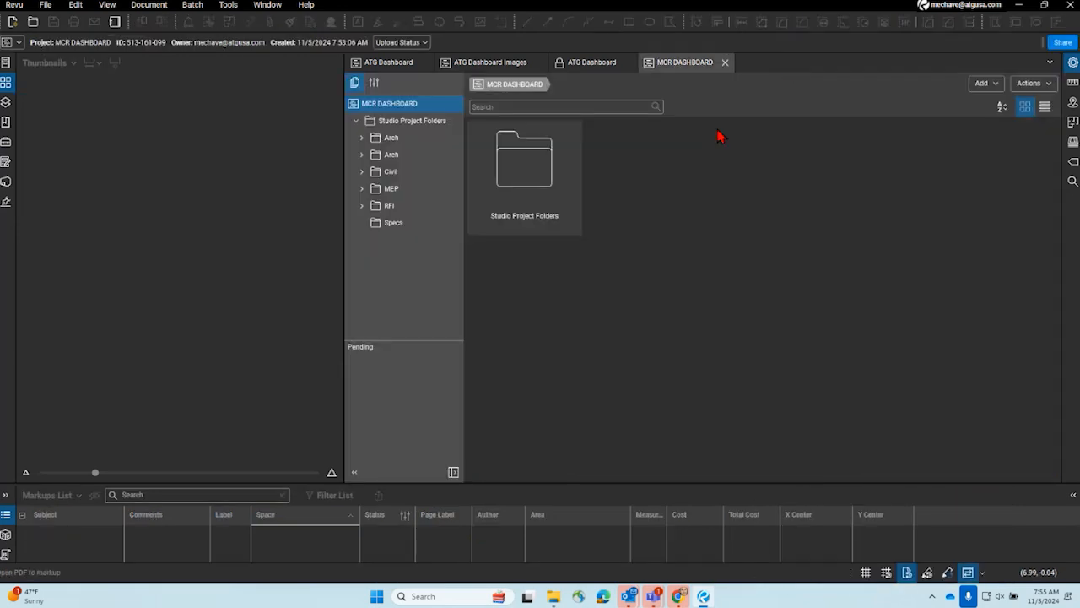
- Upload the Dashboard PDF from the DashBoards folder into the top level of the MCR DASHBOARD project
{"action": "left_click", "coordinate": [553, 596]}
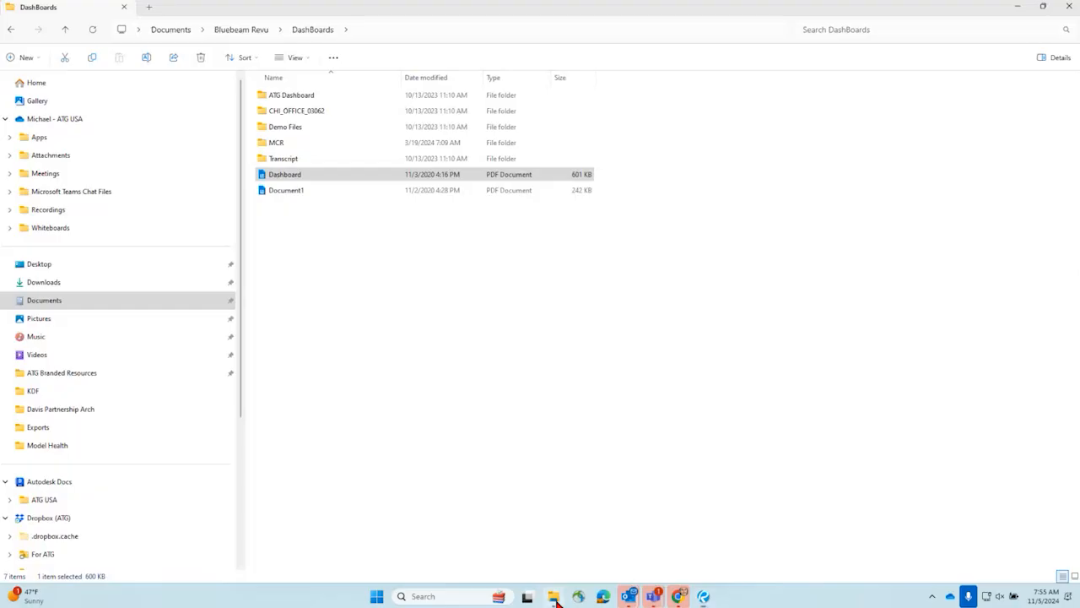
{"action": "left_click_drag", "start_coordinate": [396, 8], "coordinate": [0, 9]}
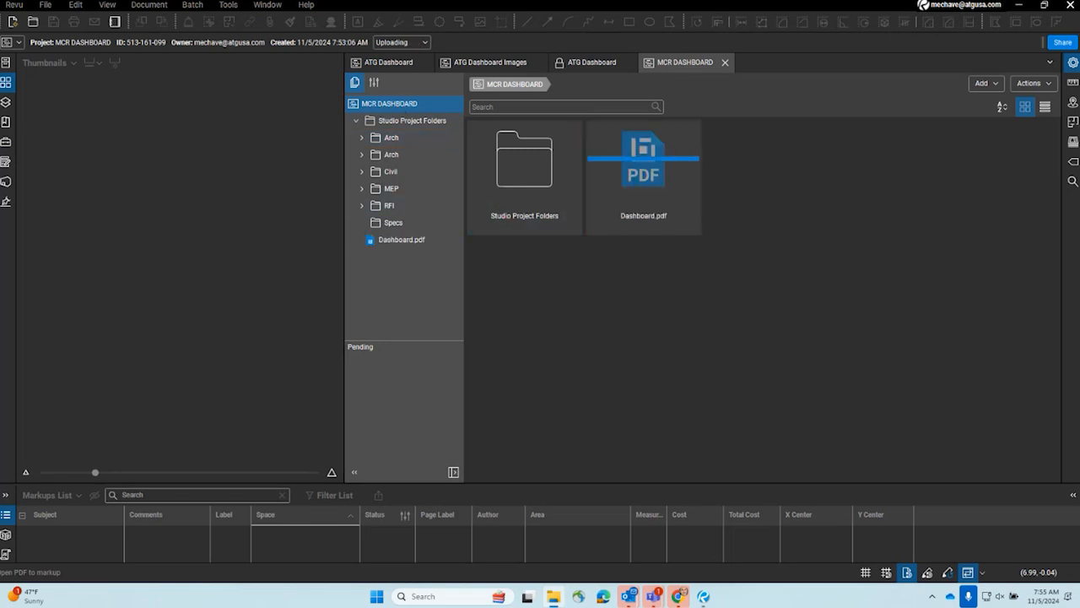
- Open Dashboard.pdf from the MCR DASHBOARD project and check it out for editing
{"action": "double_click", "coordinate": [648, 210]}
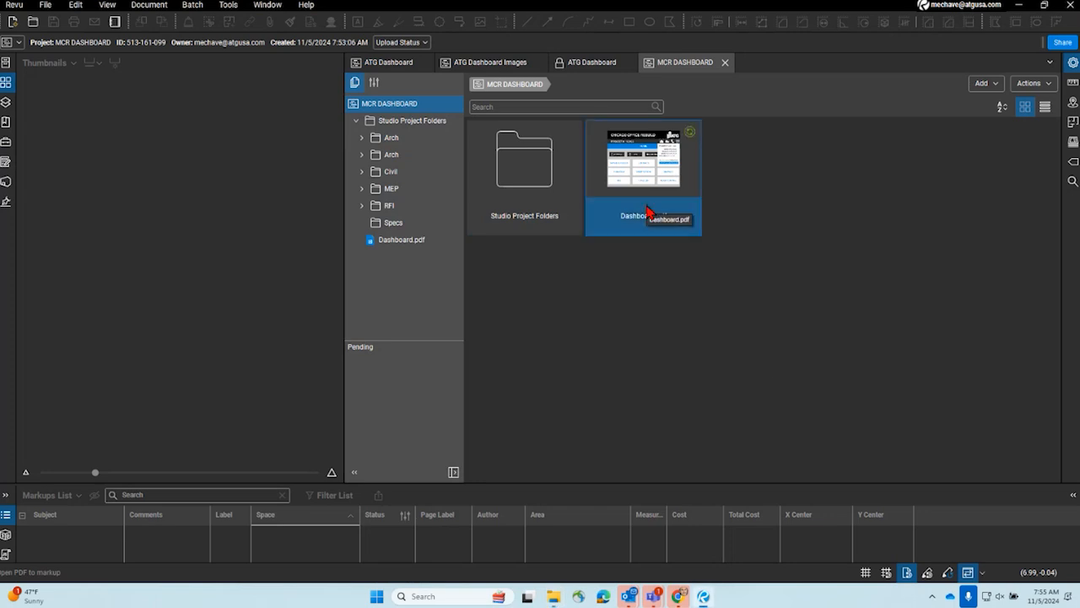
{"action": "left_click", "coordinate": [591, 330]}
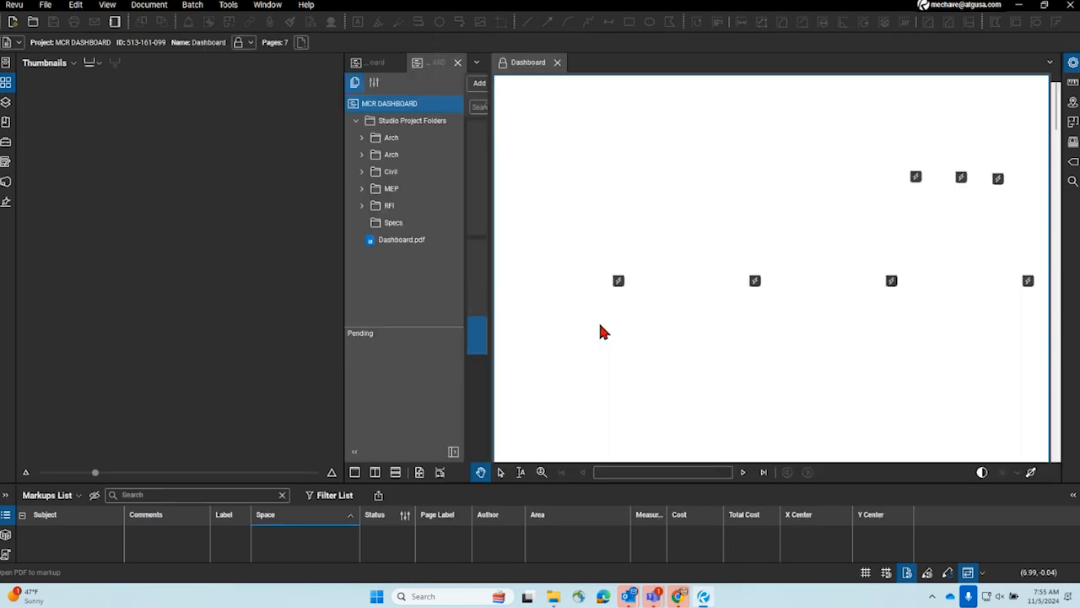
{"action": "left_click", "coordinate": [503, 63]}
{"action": "left_click", "coordinate": [533, 77]}
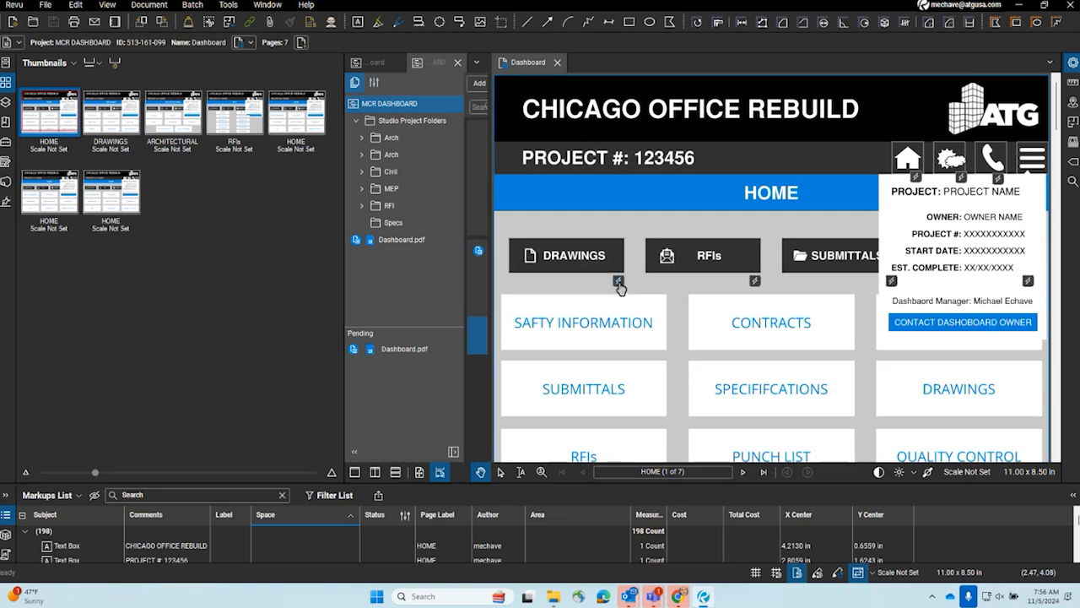
{"action": "right_click", "coordinate": [621, 285]}
{"action": "left_click", "coordinate": [631, 226]}
{"action": "scroll", "coordinate": [641, 287], "scroll_direction": "down", "scroll_amount": 1}
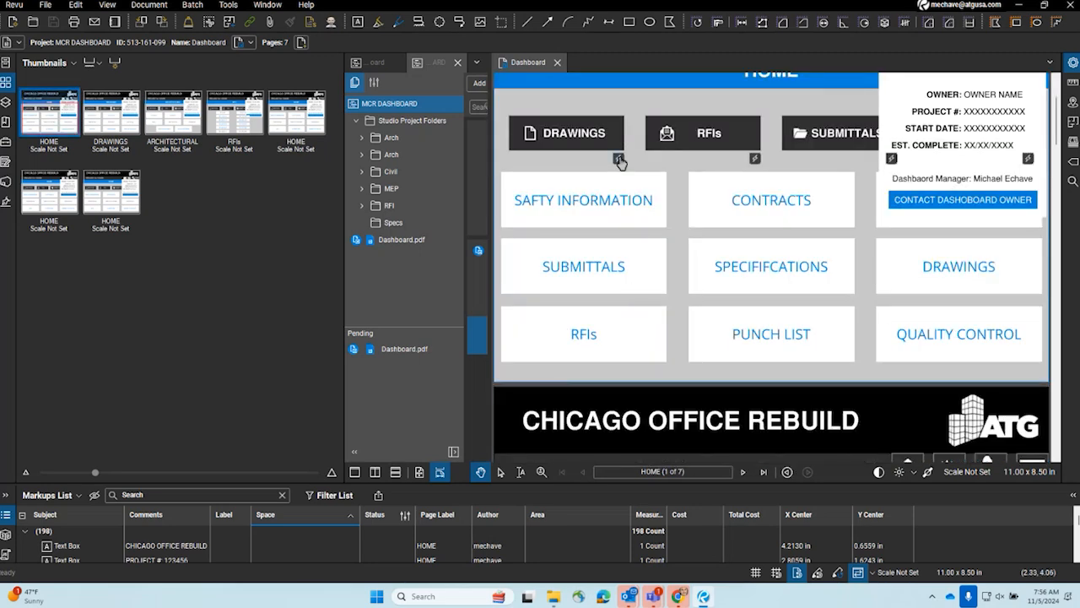
{"action": "scroll", "coordinate": [613, 250], "scroll_direction": "down", "scroll_amount": 1}
{"action": "scroll", "coordinate": [613, 255], "scroll_direction": "down", "scroll_amount": 2}
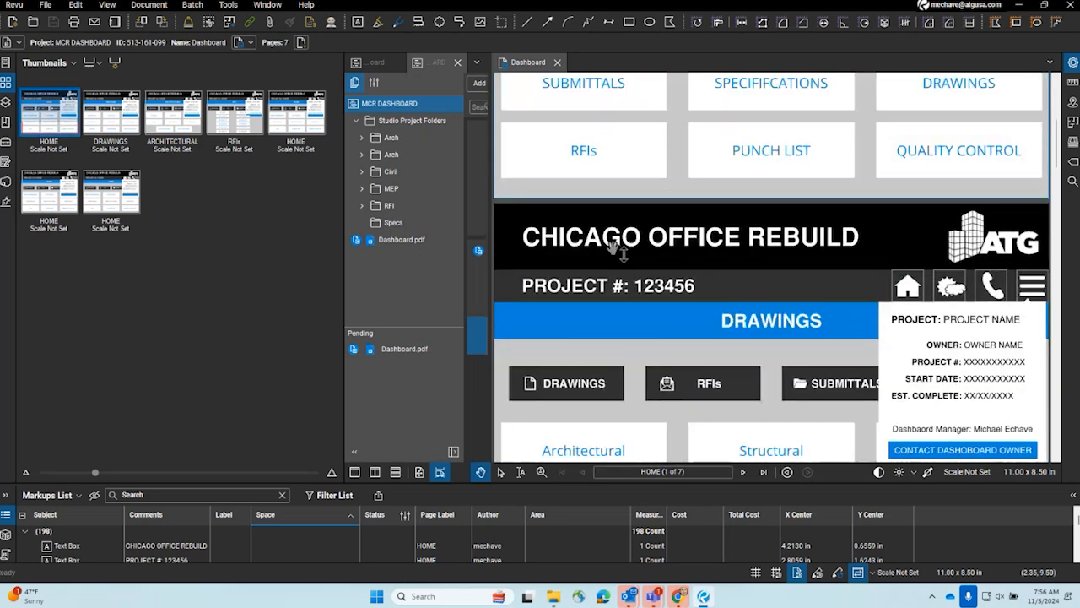
{"action": "scroll", "coordinate": [603, 304], "scroll_direction": "up", "scroll_amount": 2}
{"action": "left_click", "coordinate": [584, 275]}
{"action": "right_click", "coordinate": [585, 276]}
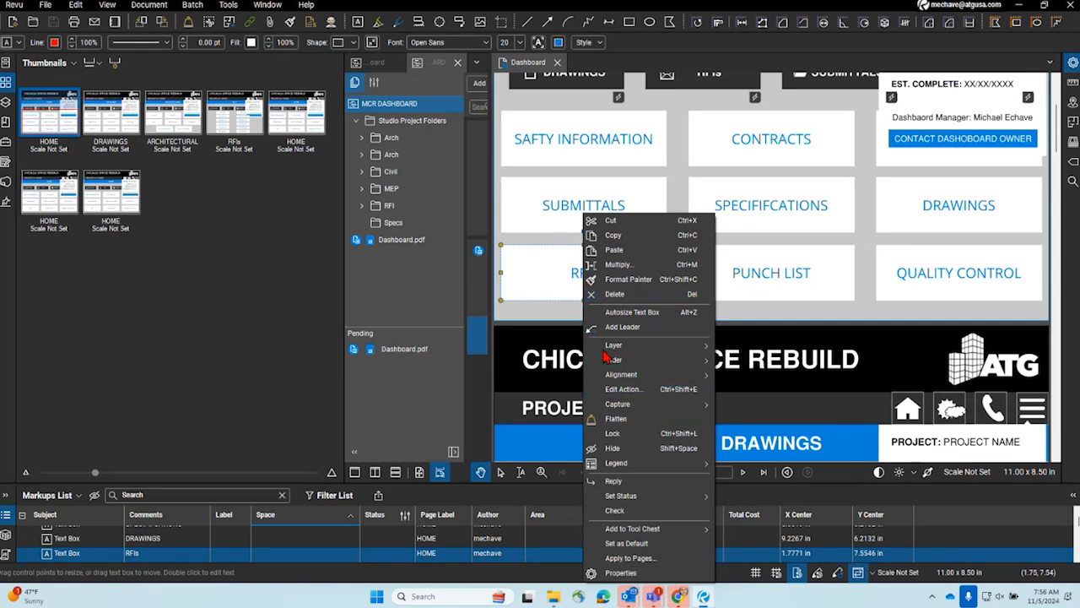
{"action": "left_click", "coordinate": [657, 389]}
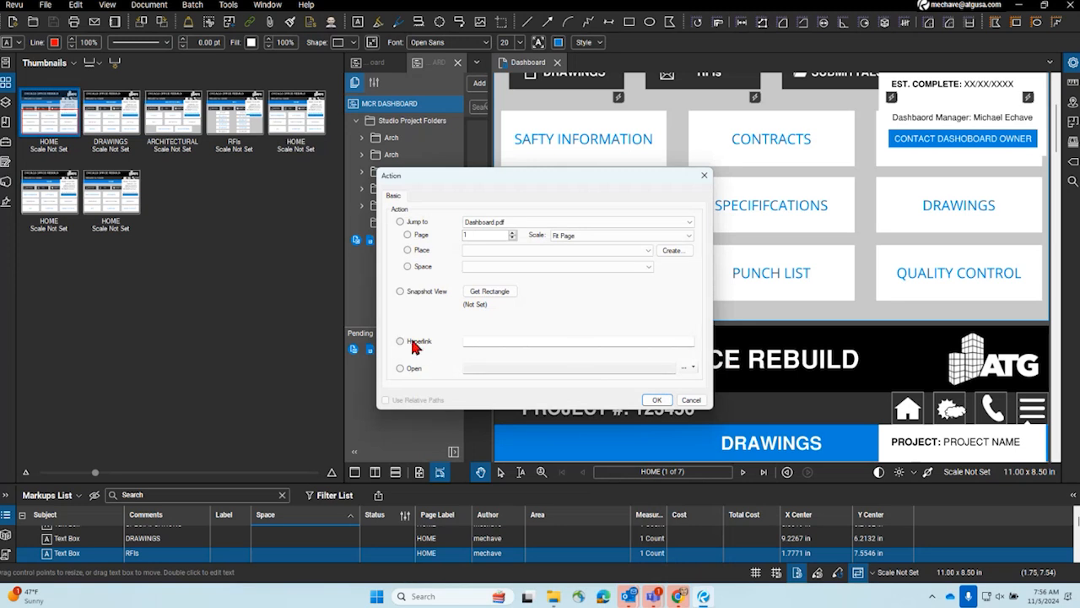
{"action": "left_click", "coordinate": [410, 369]}
{"action": "left_click", "coordinate": [694, 369]}
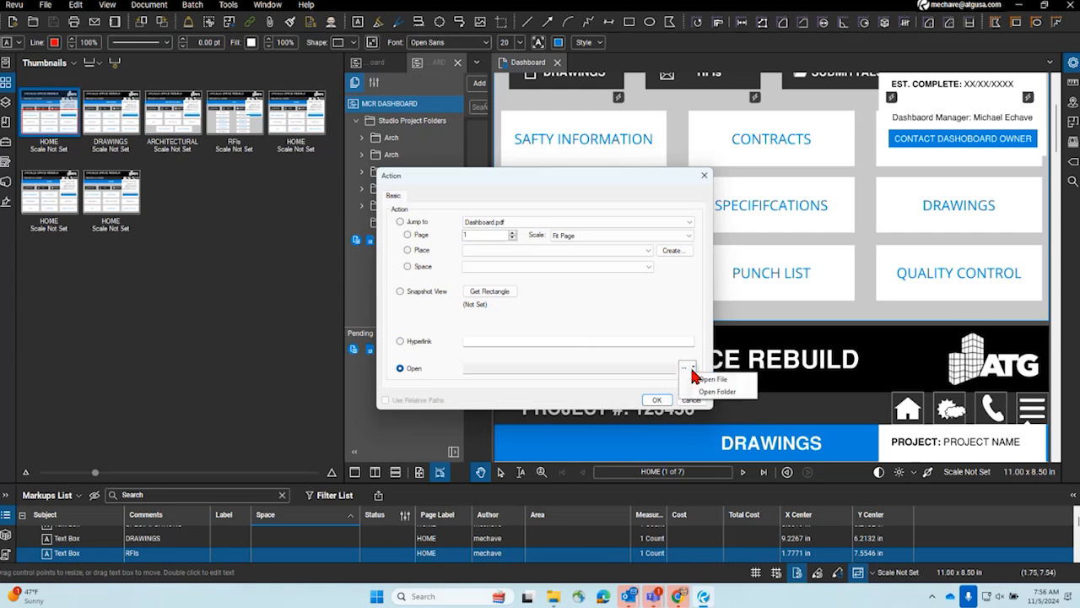
{"action": "left_click", "coordinate": [684, 369]}
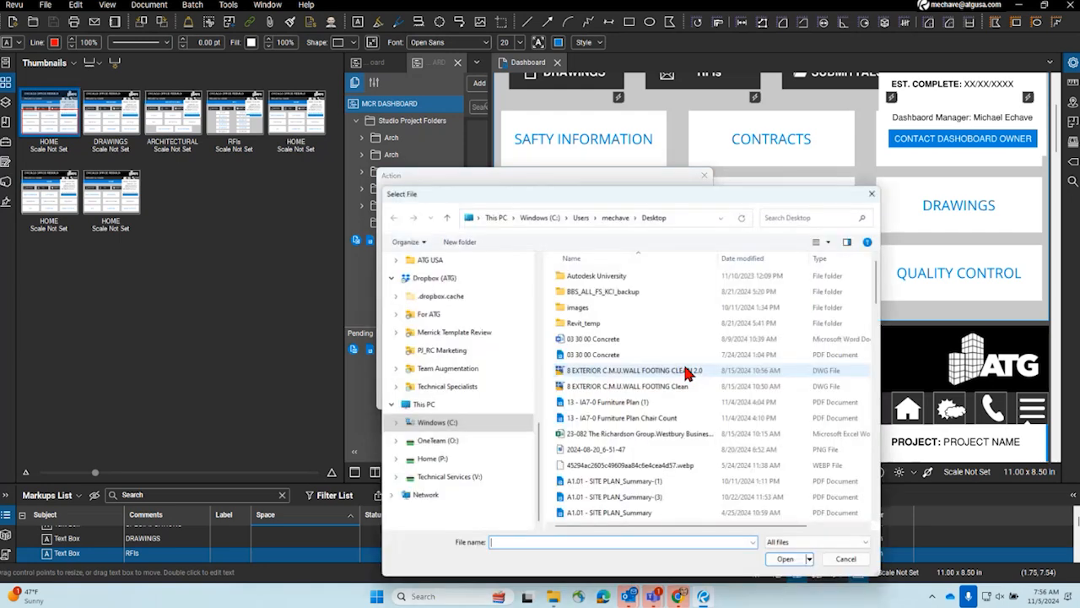
{"action": "left_click", "coordinate": [873, 193]}
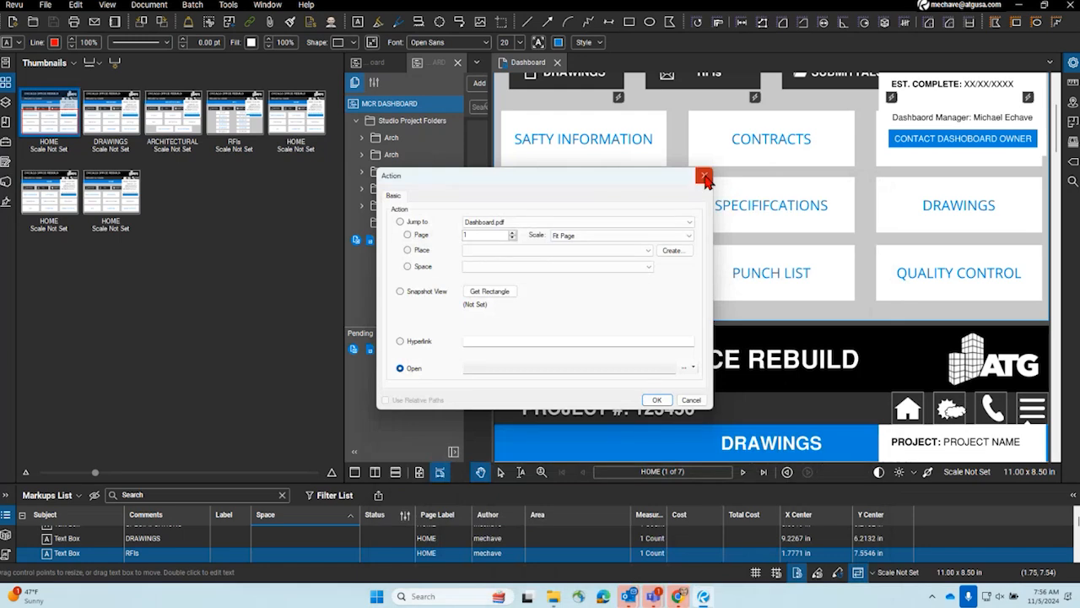
{"action": "left_click", "coordinate": [704, 175]}
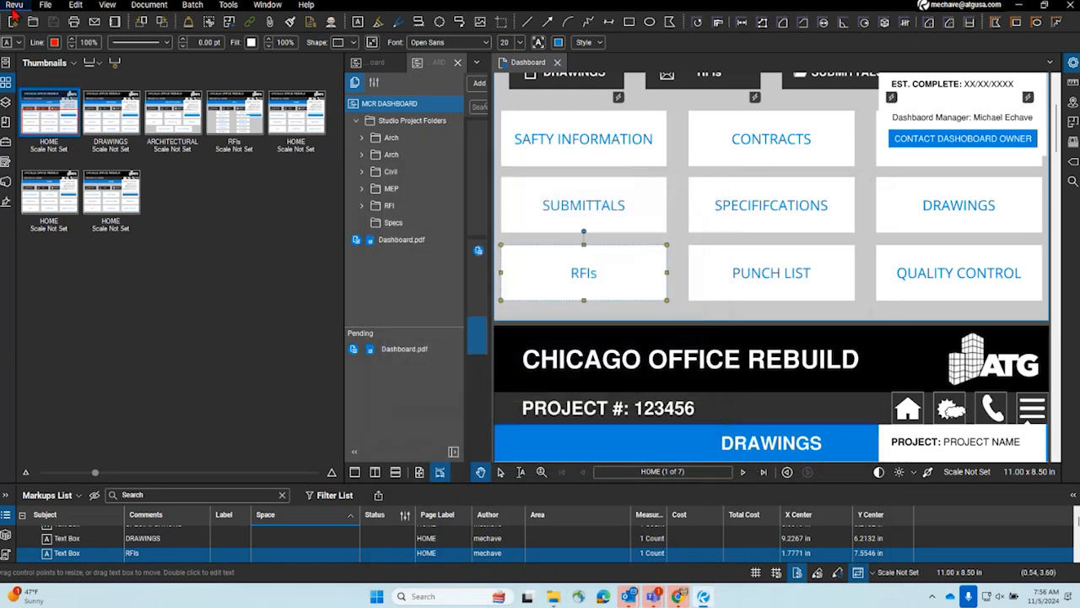
- Turn off the Studio preference "Open and save files to Studio from toolbar only"
{"action": "left_click", "coordinate": [15, 7]}
{"action": "left_click", "coordinate": [41, 36]}
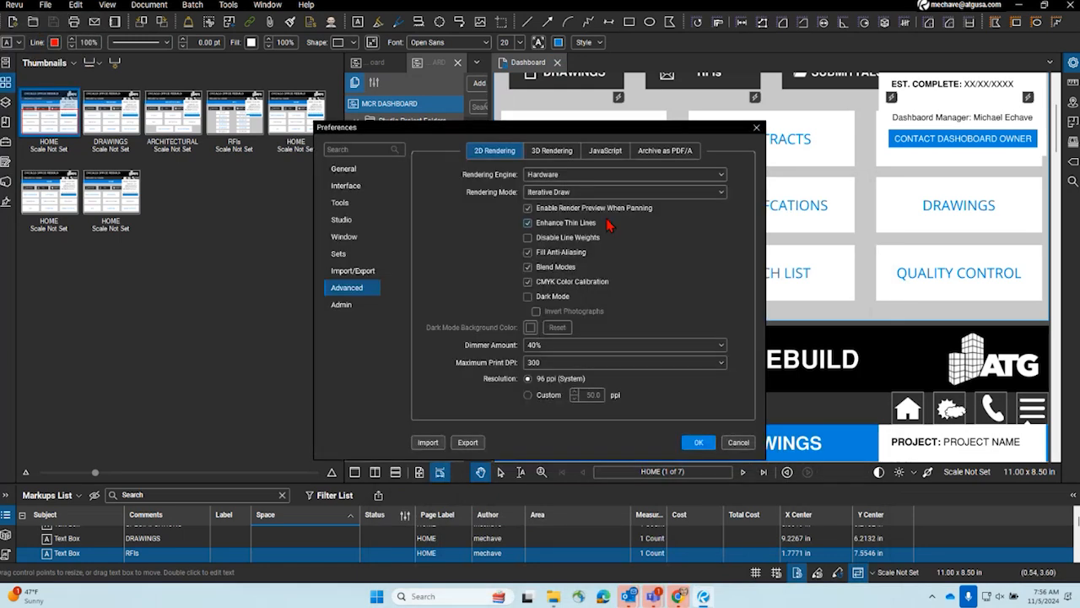
{"action": "left_click", "coordinate": [348, 221]}
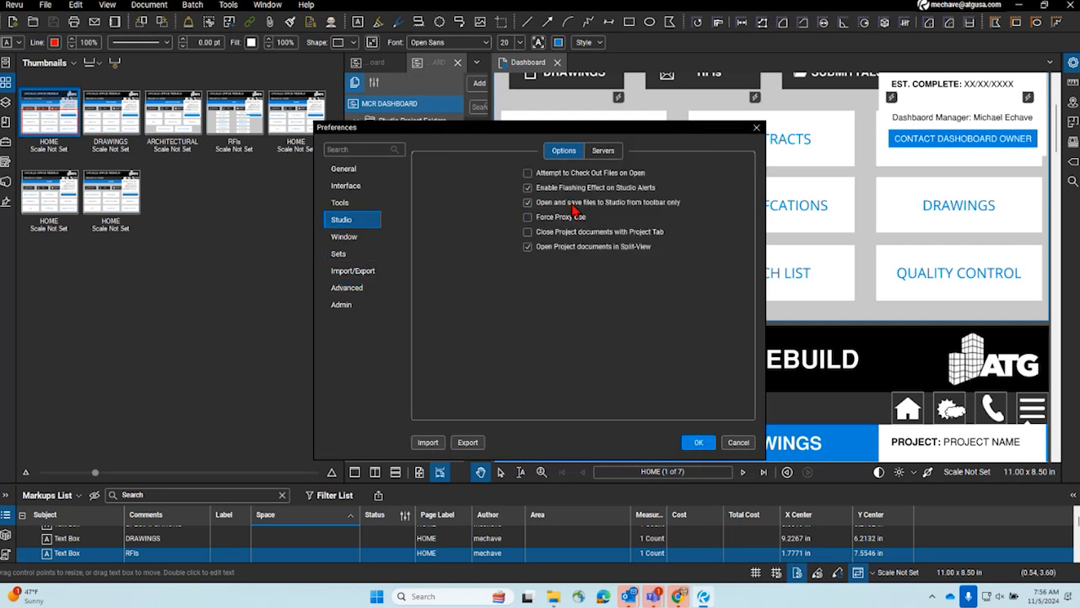
{"action": "left_click", "coordinate": [695, 439]}
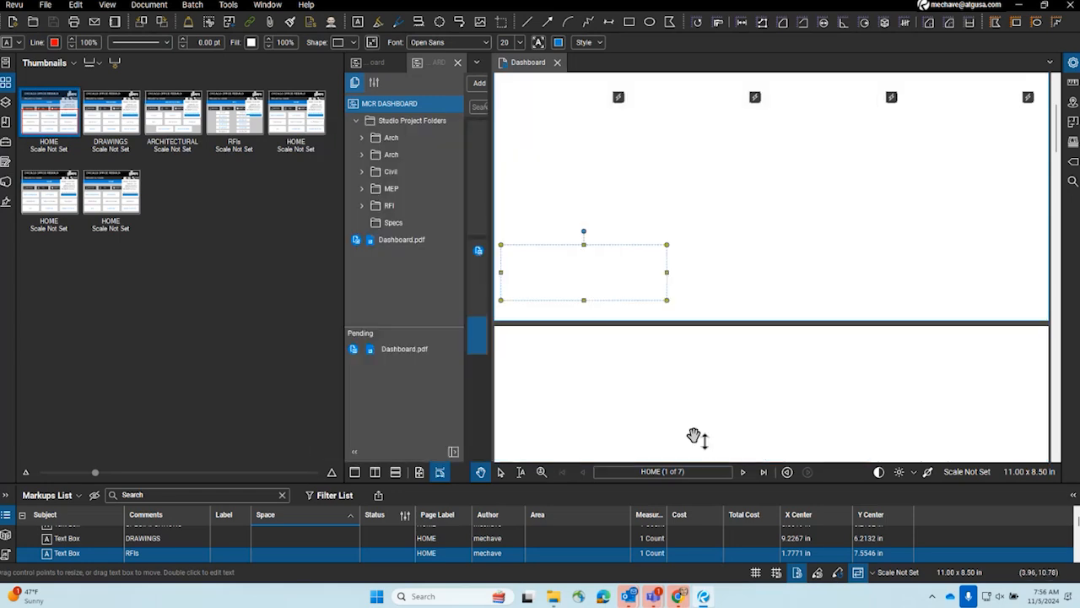
- Check which project files the RFIs text box's Open action can target on the HOME page, leaving its action unset
{"action": "right_click", "coordinate": [617, 287]}
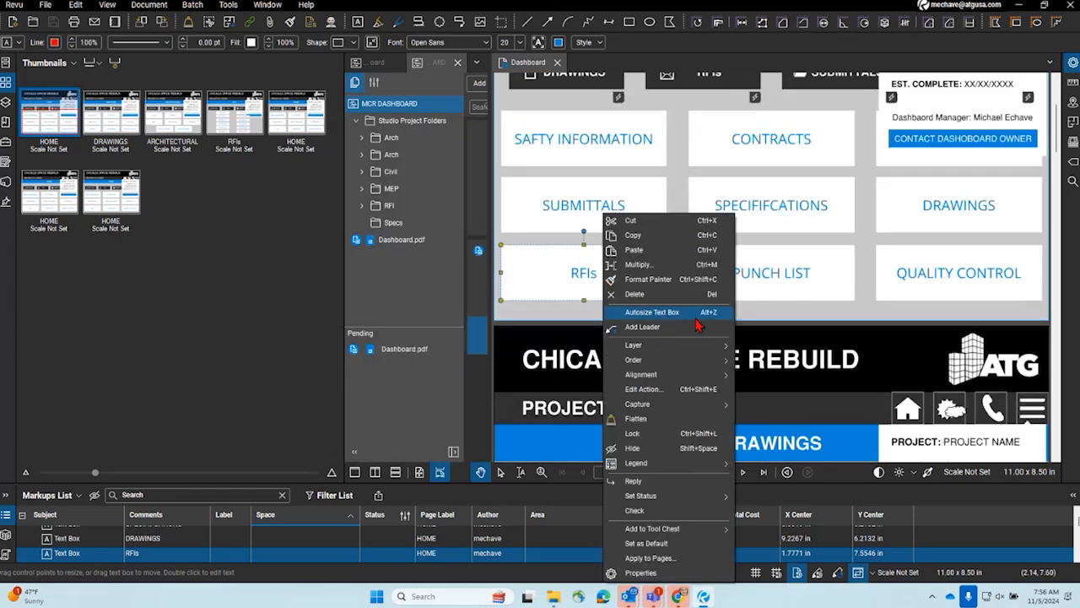
{"action": "left_click", "coordinate": [695, 393]}
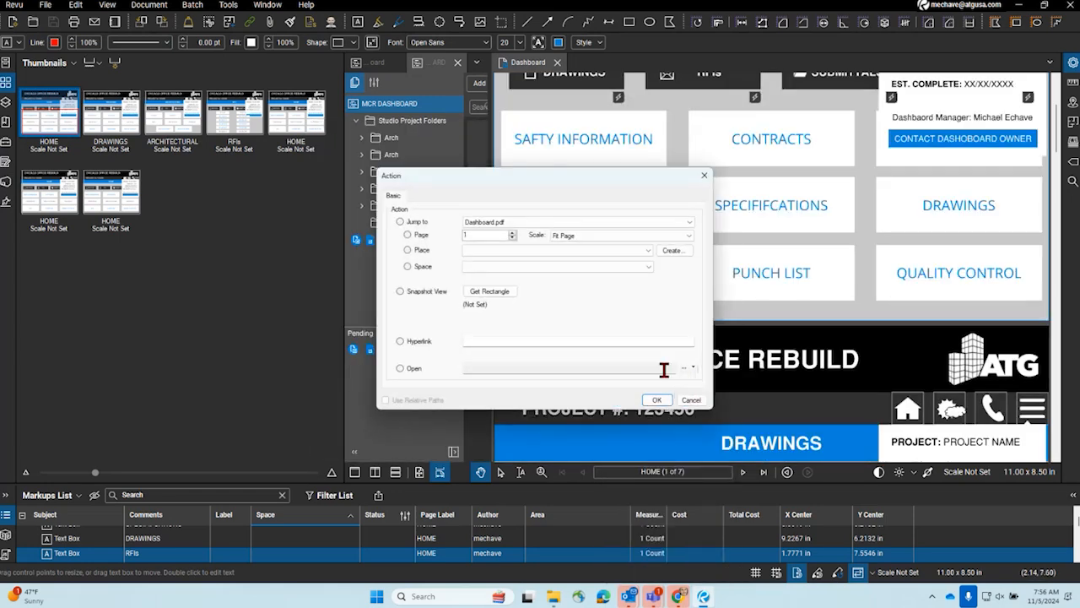
{"action": "left_click", "coordinate": [684, 368]}
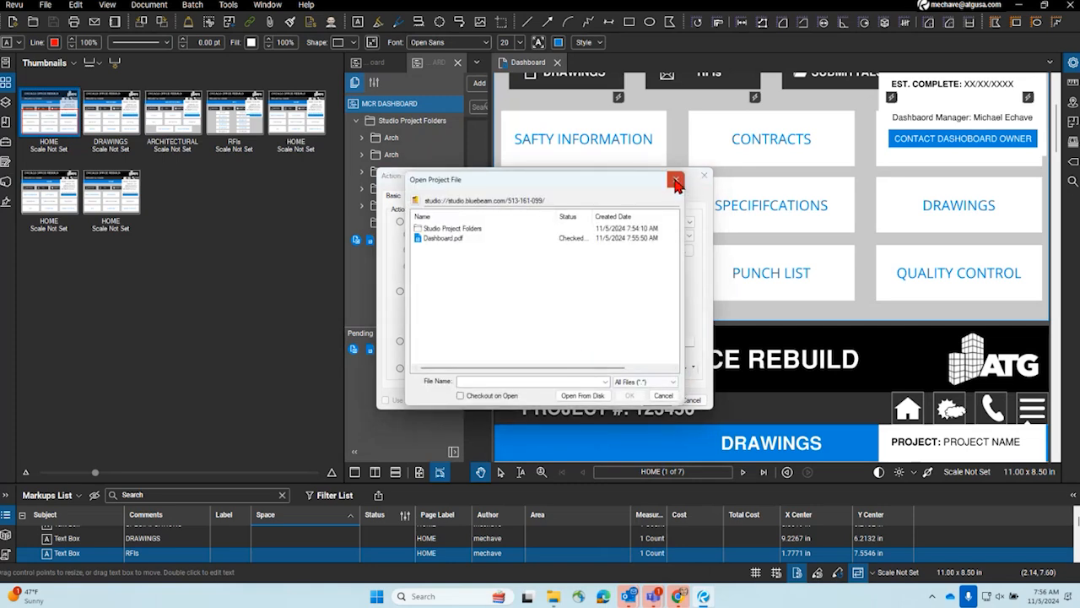
{"action": "left_click", "coordinate": [676, 180]}
{"action": "left_click", "coordinate": [704, 176]}
- Review the Studio preference "Open and save files to Studio from toolbar only"
{"action": "left_click", "coordinate": [14, 5]}
{"action": "left_click", "coordinate": [45, 36]}
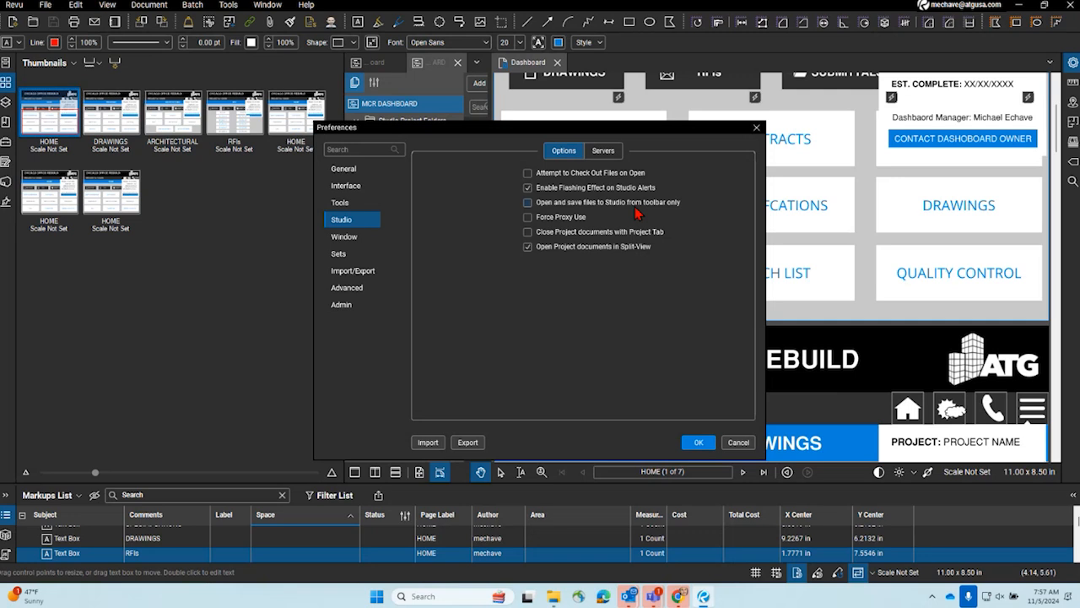
{"action": "left_click", "coordinate": [699, 442]}
- Open the RFIs text box's action settings and bring up the project file picker for its Open option
{"action": "right_click", "coordinate": [609, 275]}
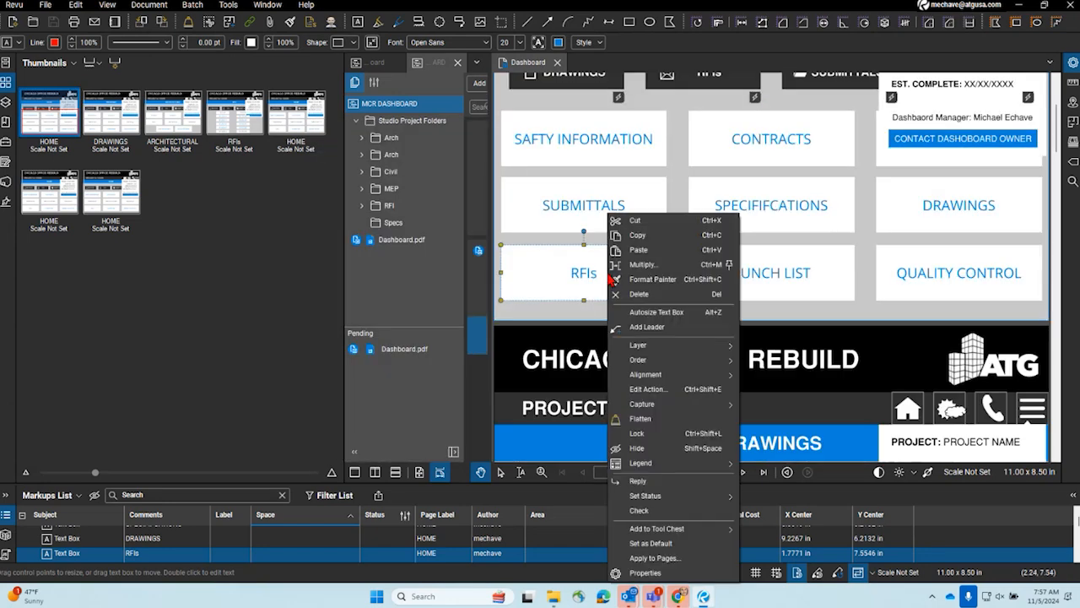
{"action": "left_click", "coordinate": [648, 389]}
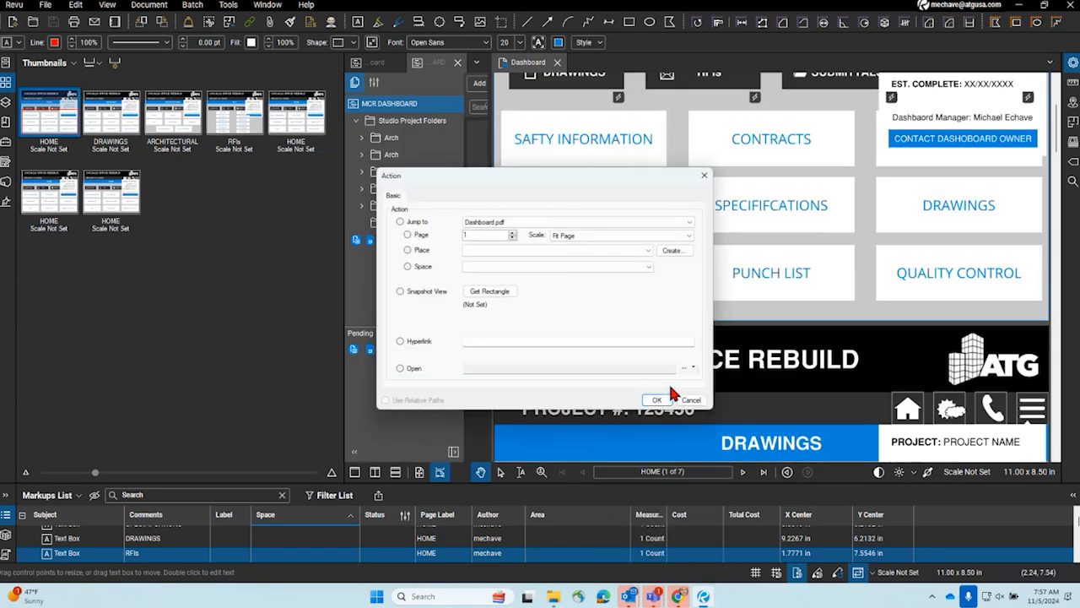
{"action": "left_click", "coordinate": [684, 368]}
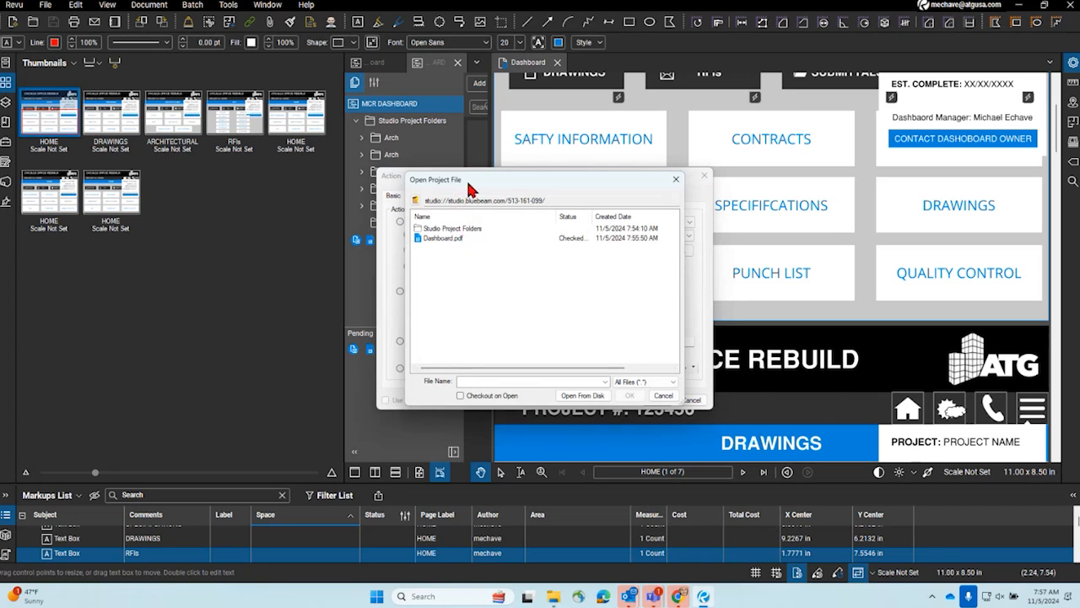
{"action": "key", "text": "Escape"}
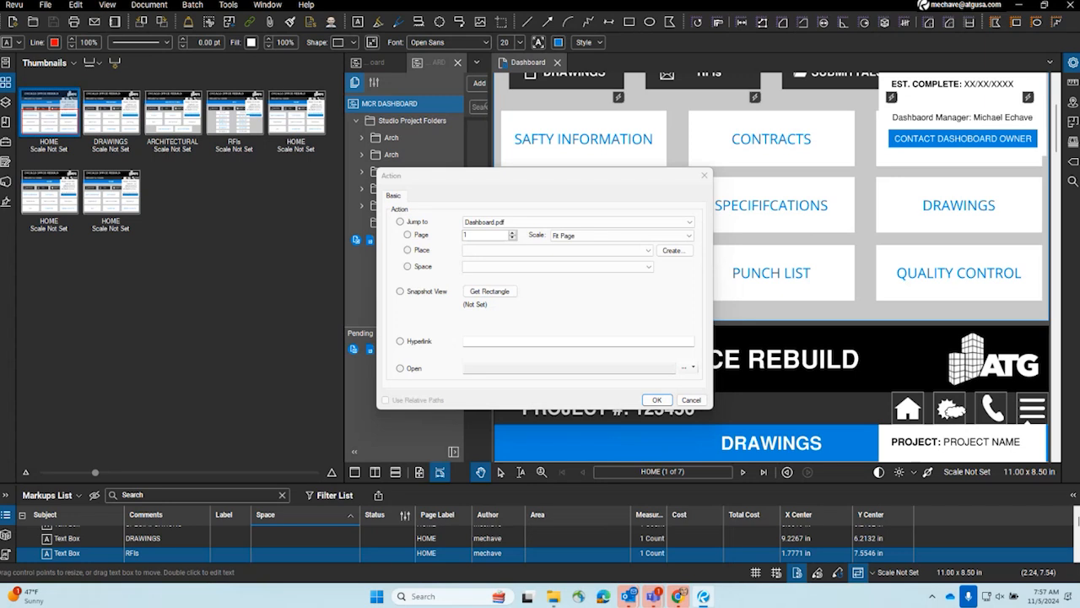
{"action": "left_click_drag", "start_coordinate": [579, 161], "coordinate": [503, 161]}
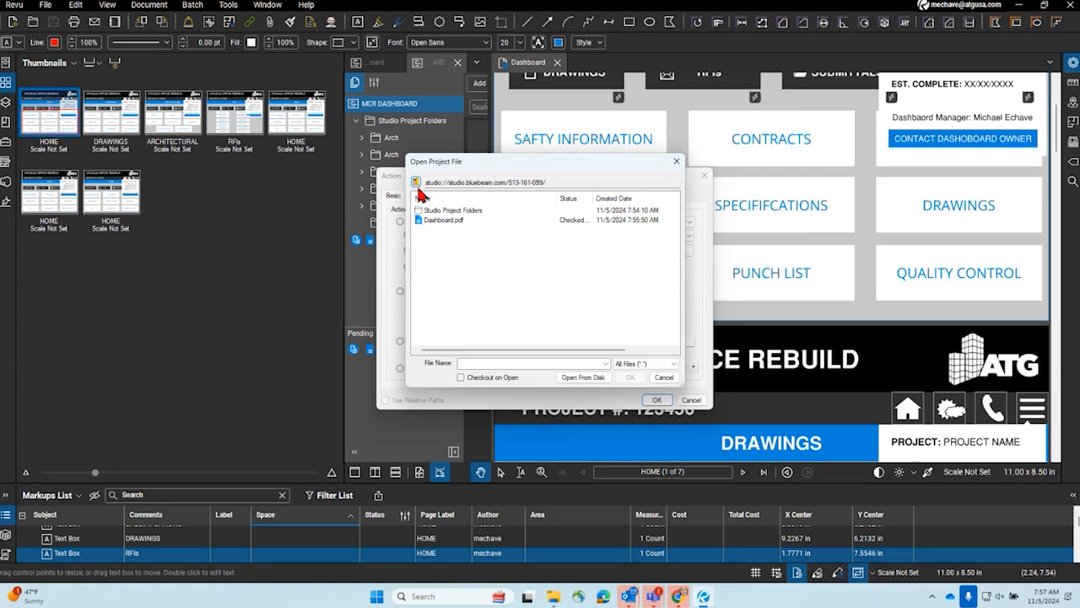
{"action": "key", "text": "ctrl"}
{"action": "key", "text": "ctrl"}
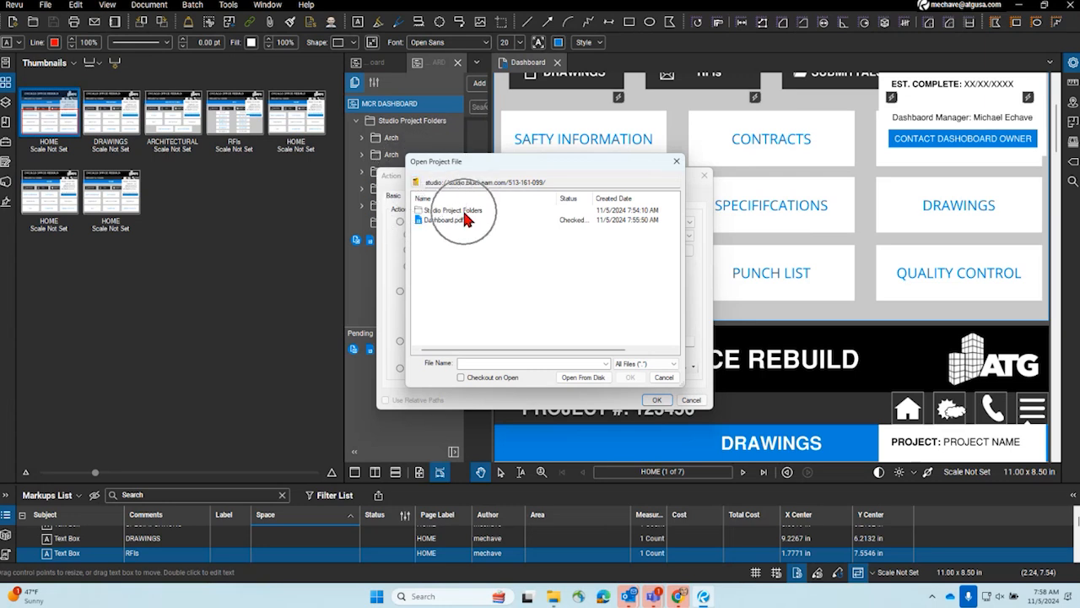
- Browse the RFI folder under Studio Project Folders in the file picker and cancel without choosing a file
{"action": "double_click", "coordinate": [464, 211]}
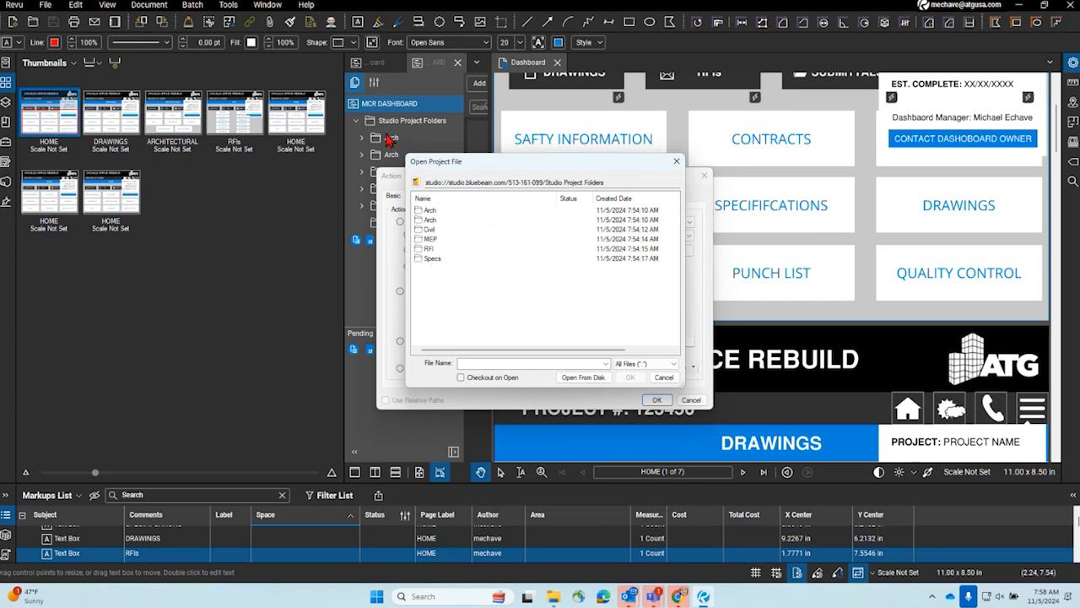
{"action": "key", "text": "ctrl"}
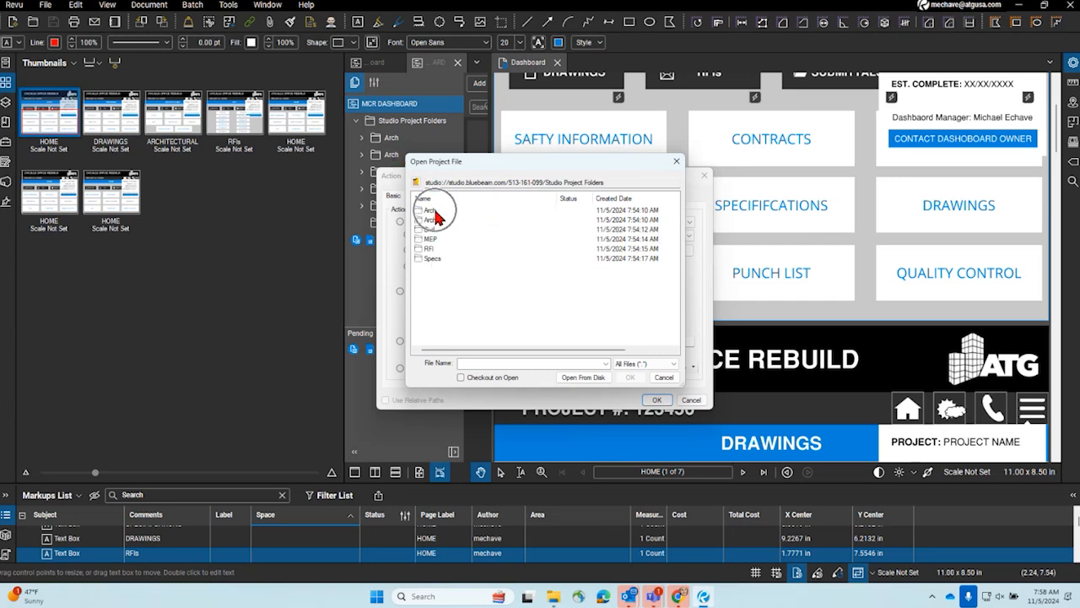
{"action": "key", "text": "ctrl"}
{"action": "double_click", "coordinate": [429, 249]}
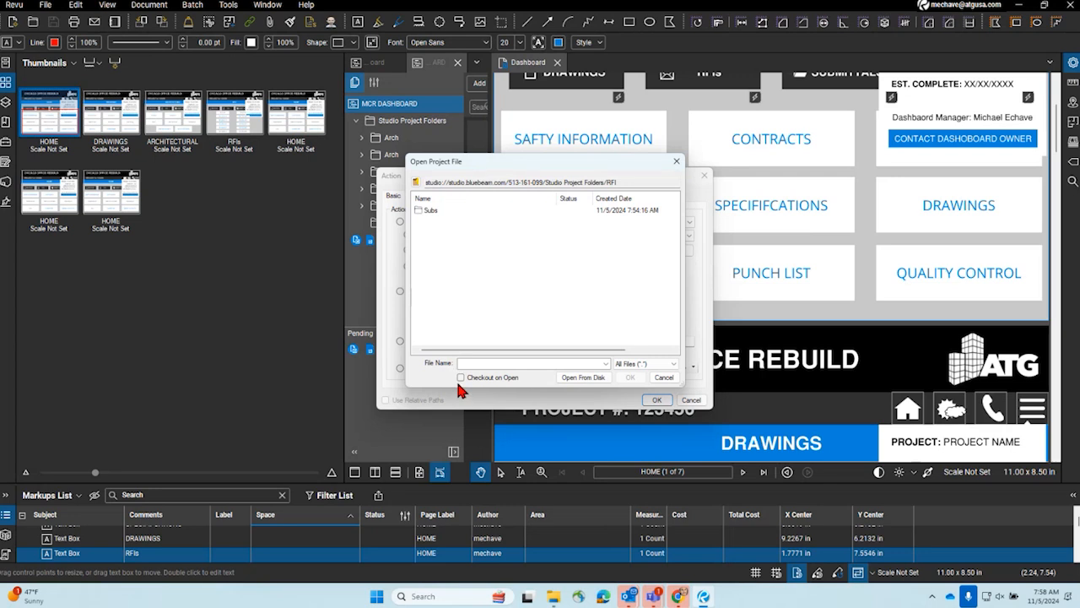
{"action": "left_click", "coordinate": [428, 216]}
{"action": "key", "text": "ctrl"}
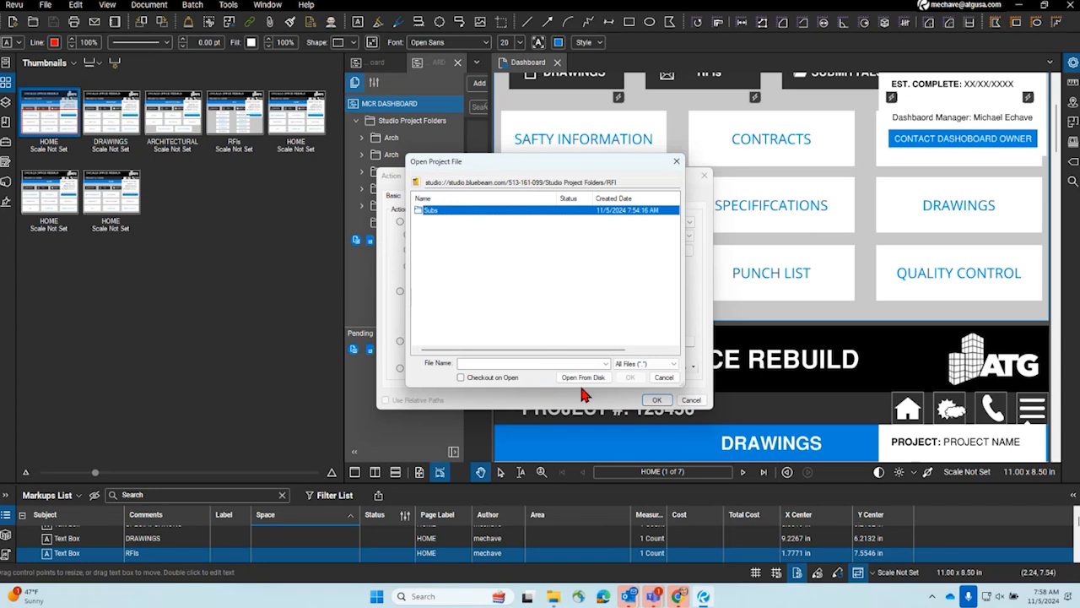
{"action": "left_click", "coordinate": [676, 377]}
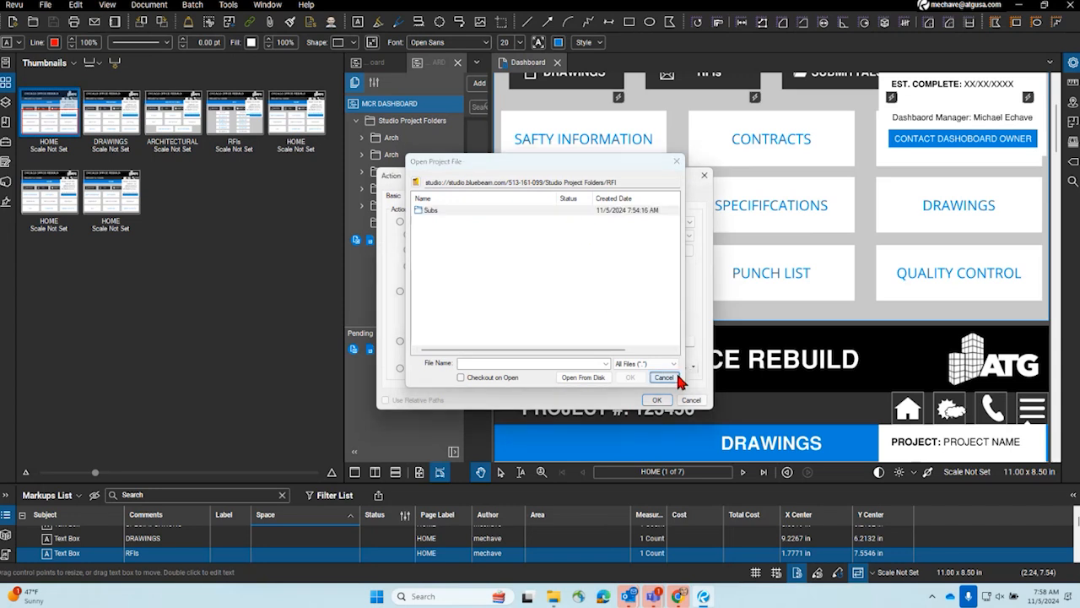
- Set the RFIs text box's action to open the Subs folder in the project's Studio Project Folders/RFI folder
{"action": "left_click", "coordinate": [690, 369]}
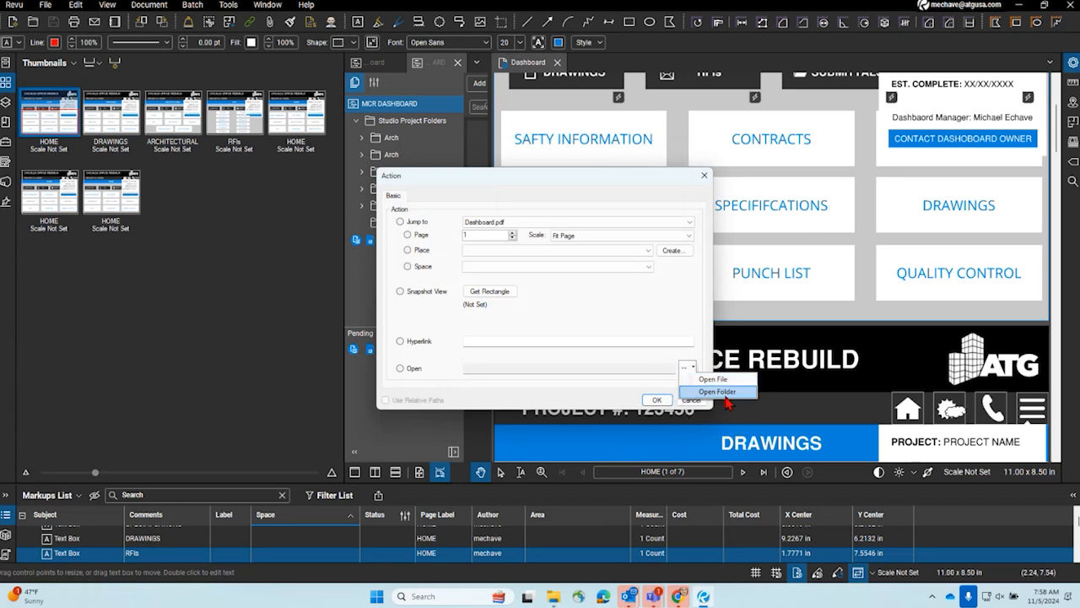
{"action": "left_click", "coordinate": [726, 392]}
{"action": "double_click", "coordinate": [477, 271]}
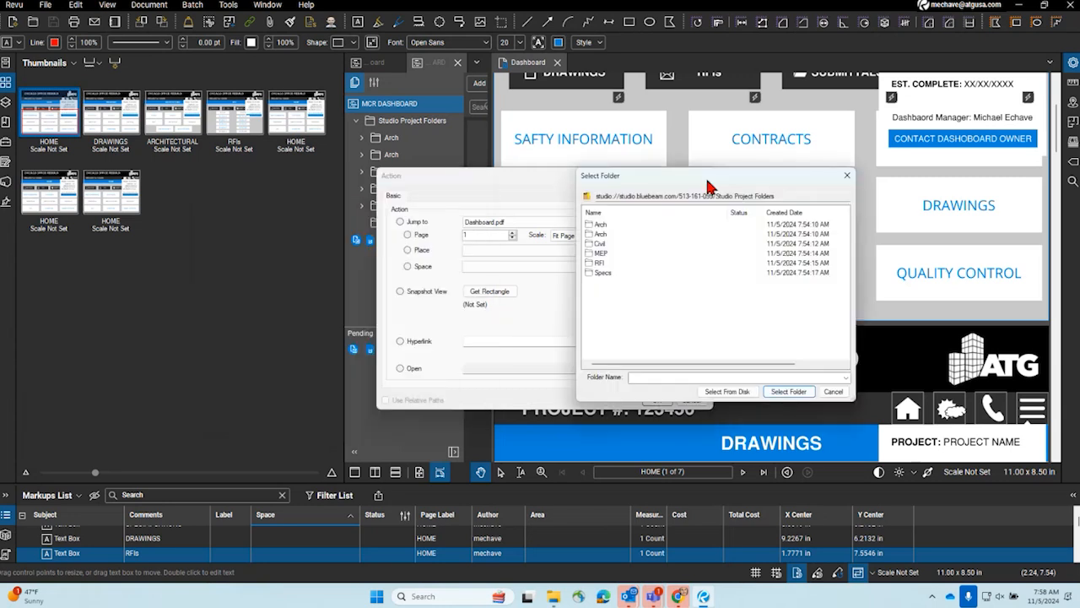
{"action": "double_click", "coordinate": [603, 262]}
{"action": "left_click", "coordinate": [591, 223]}
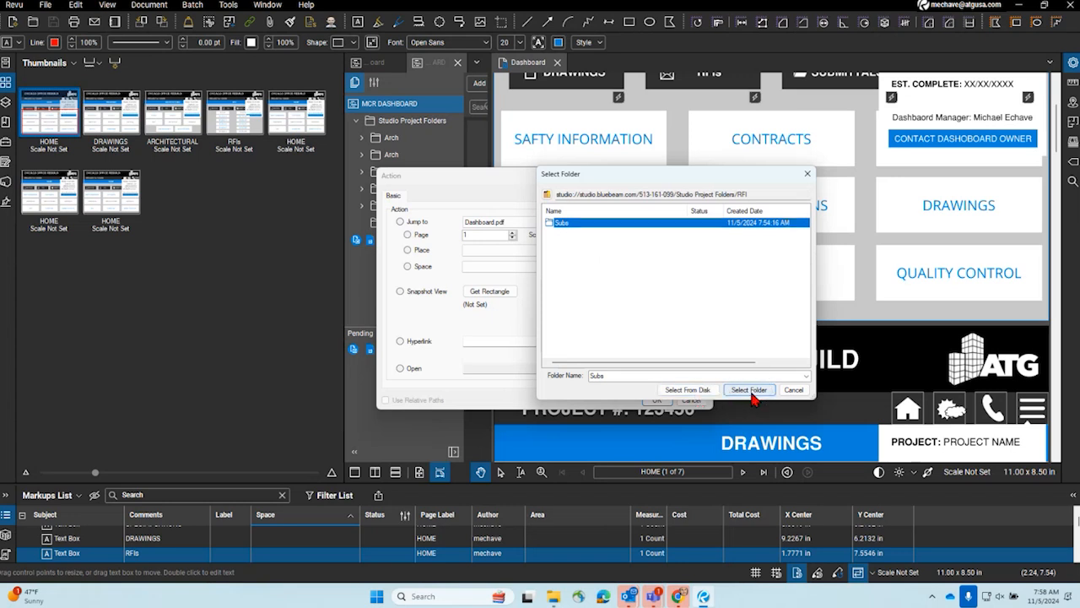
{"action": "left_click", "coordinate": [750, 390]}
{"action": "left_click", "coordinate": [655, 400]}
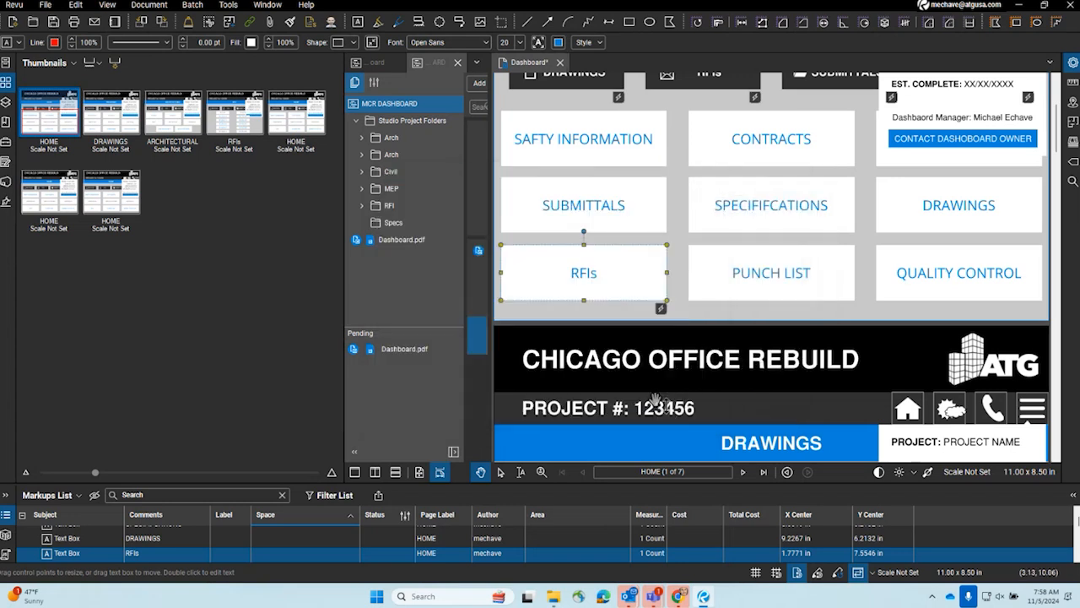
- Test the RFIs text box's folder link and close the project file window it opens
{"action": "left_click", "coordinate": [687, 310]}
{"action": "left_click", "coordinate": [661, 311]}
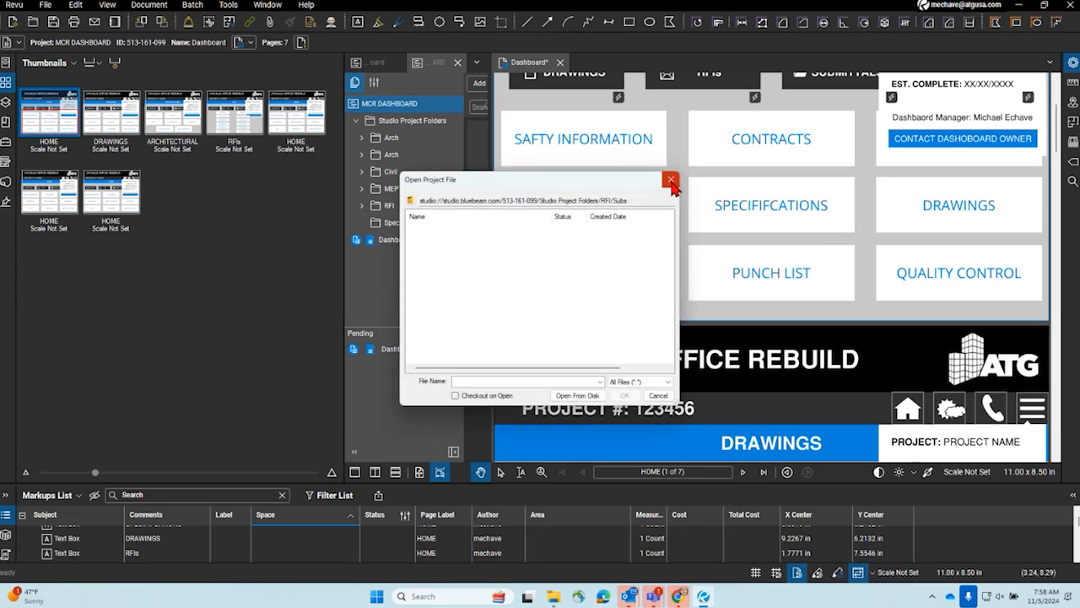
{"action": "left_click", "coordinate": [671, 179]}
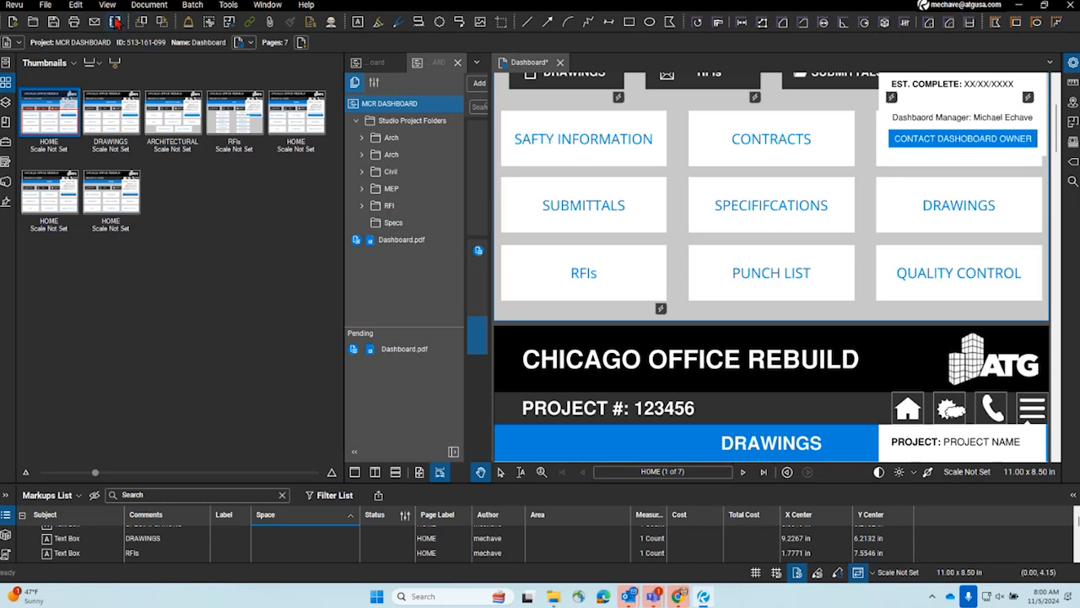
- Flatten all markups on all pages of Dashboard.pdf, with markup recovery allowed
{"action": "left_click", "coordinate": [109, 7]}
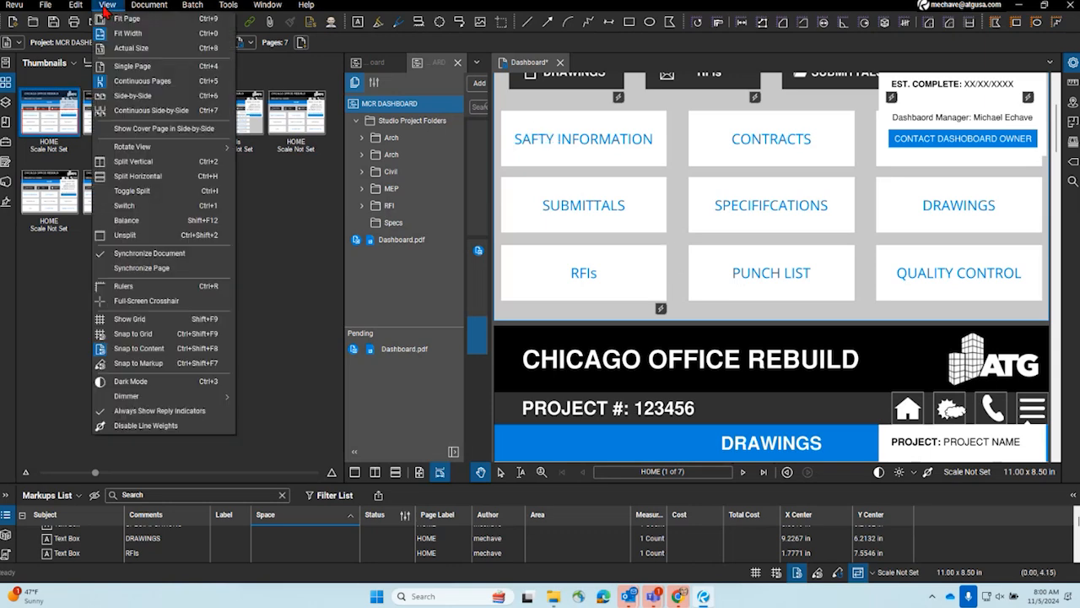
{"action": "mouse_move", "coordinate": [148, 5]}
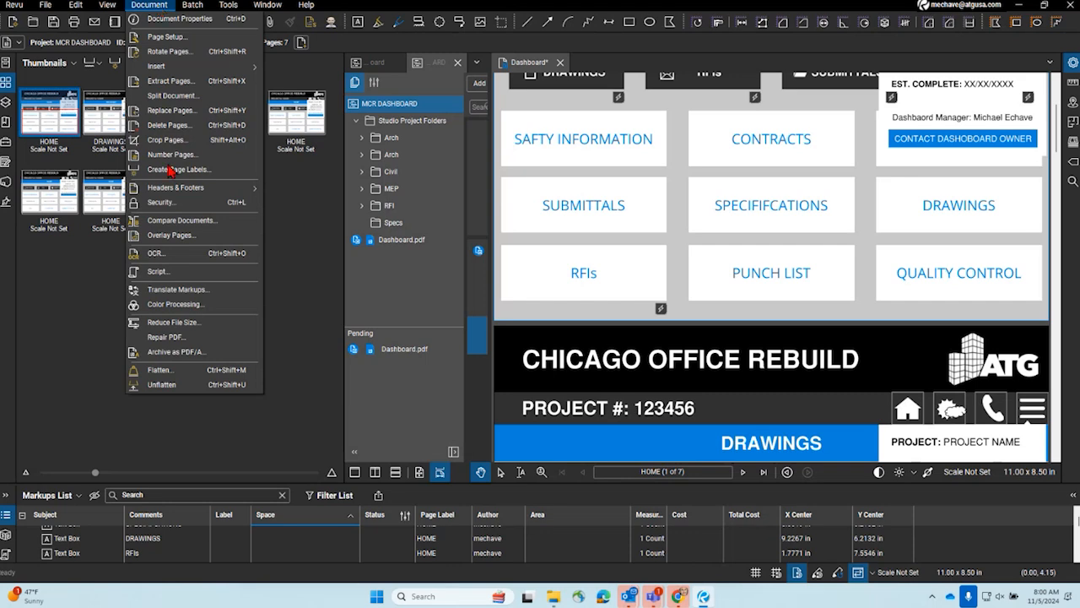
{"action": "left_click", "coordinate": [178, 372]}
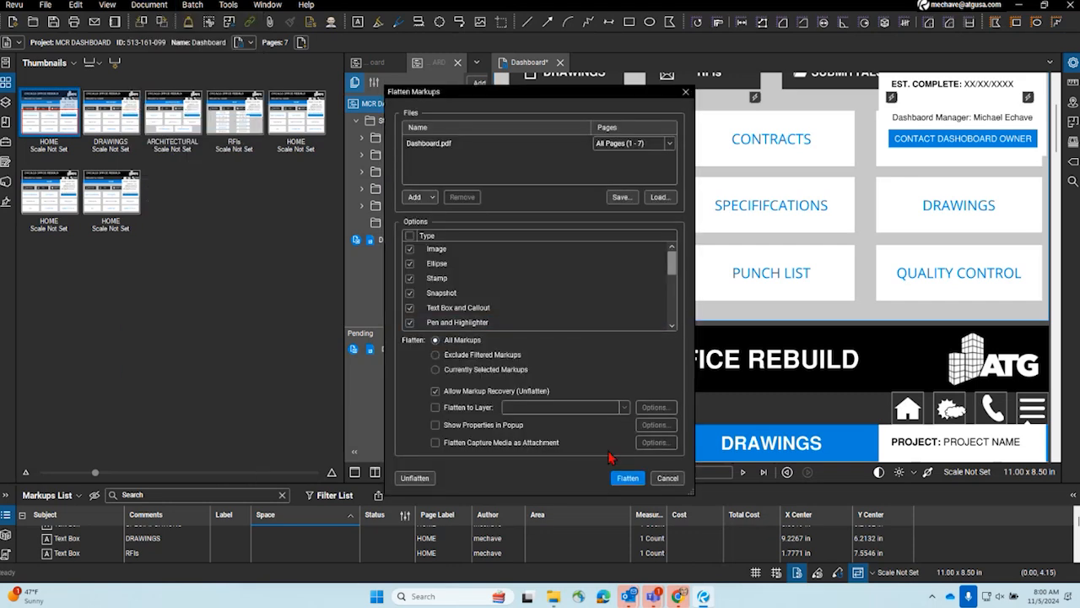
{"action": "left_click", "coordinate": [627, 478]}
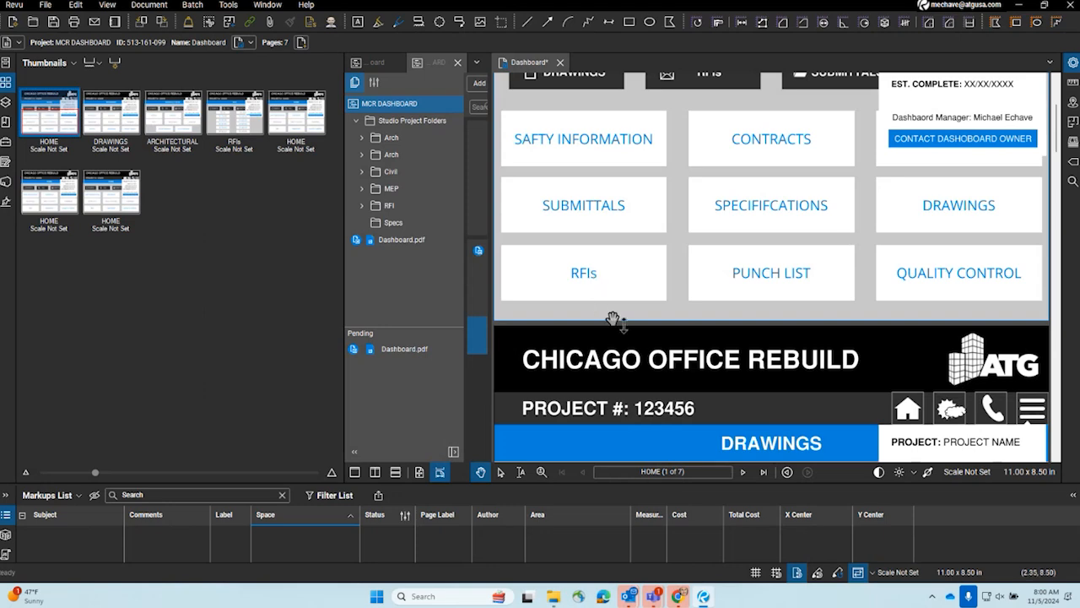
- Test the dashboard's page links by visiting DRAWINGS, RFIs and DRAWINGS again, and using the home icon
{"action": "scroll", "coordinate": [622, 350], "scroll_direction": "up", "scroll_amount": 2}
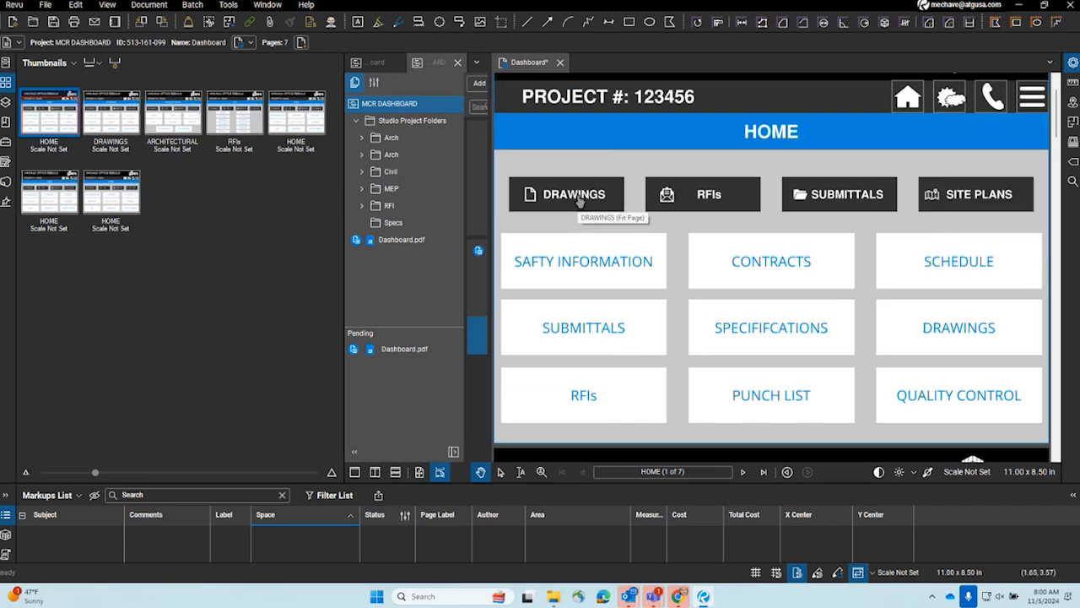
{"action": "left_click", "coordinate": [578, 200]}
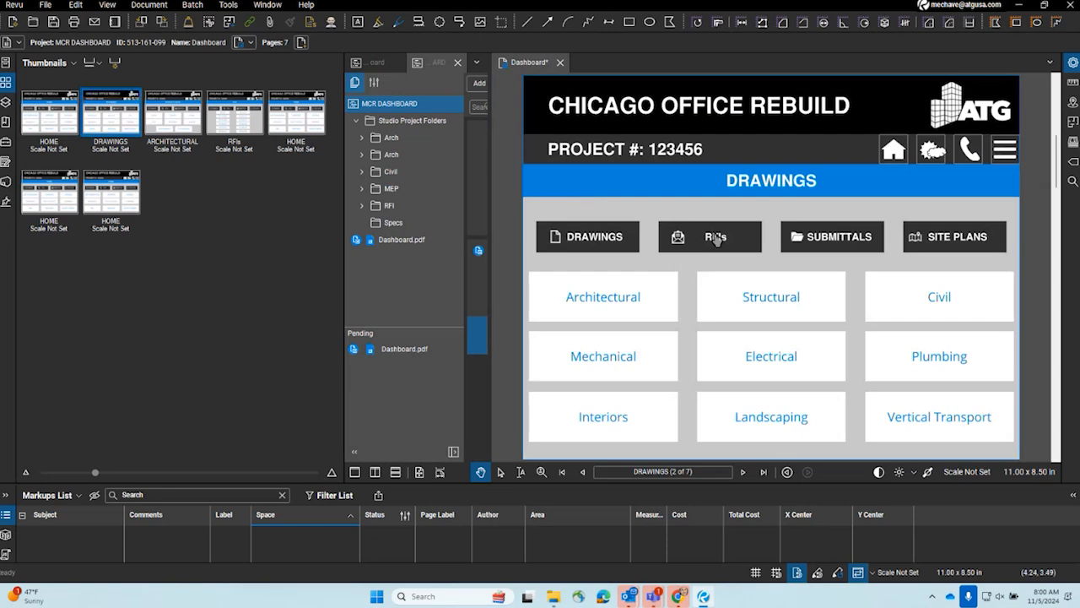
{"action": "left_click", "coordinate": [715, 238]}
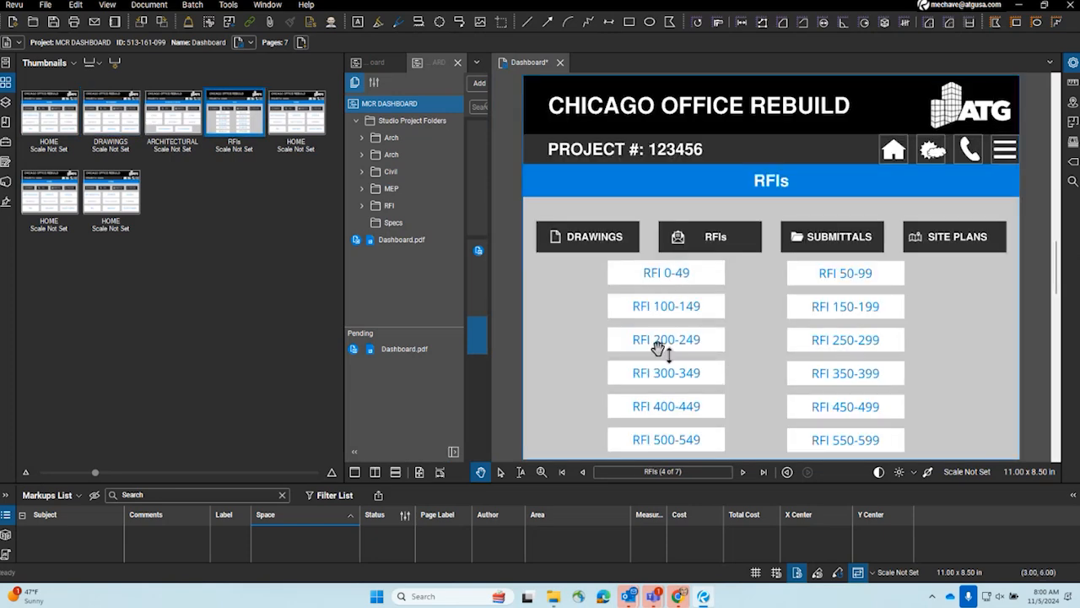
{"action": "left_click", "coordinate": [609, 239]}
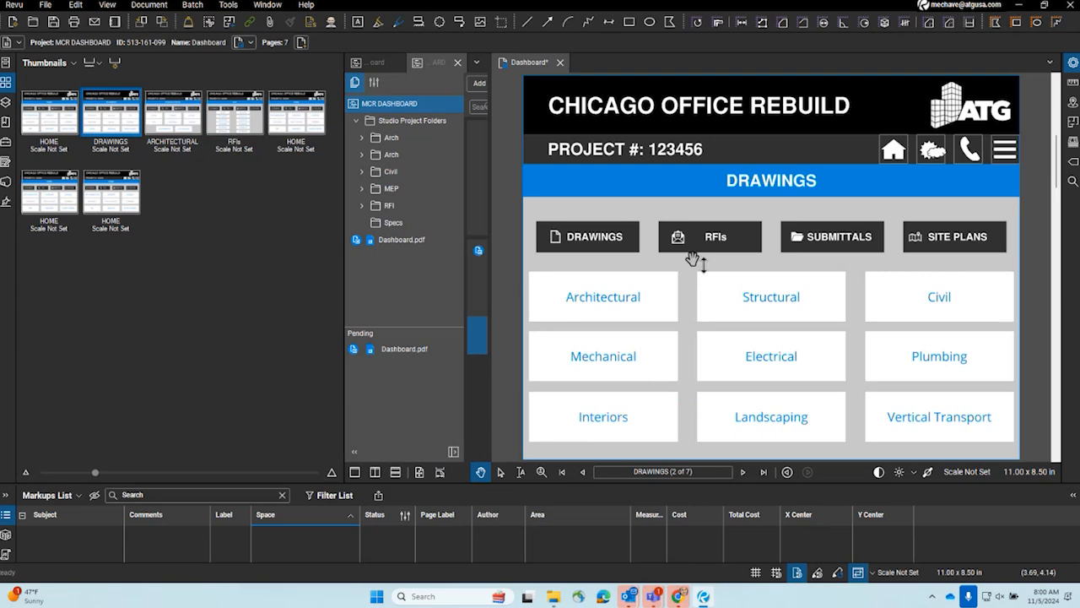
{"action": "left_click", "coordinate": [893, 151]}
- Return to the first HOME page and test the flattened RFIs box's link to the Subs folder
{"action": "scroll", "coordinate": [596, 317], "scroll_direction": "up", "scroll_amount": 3}
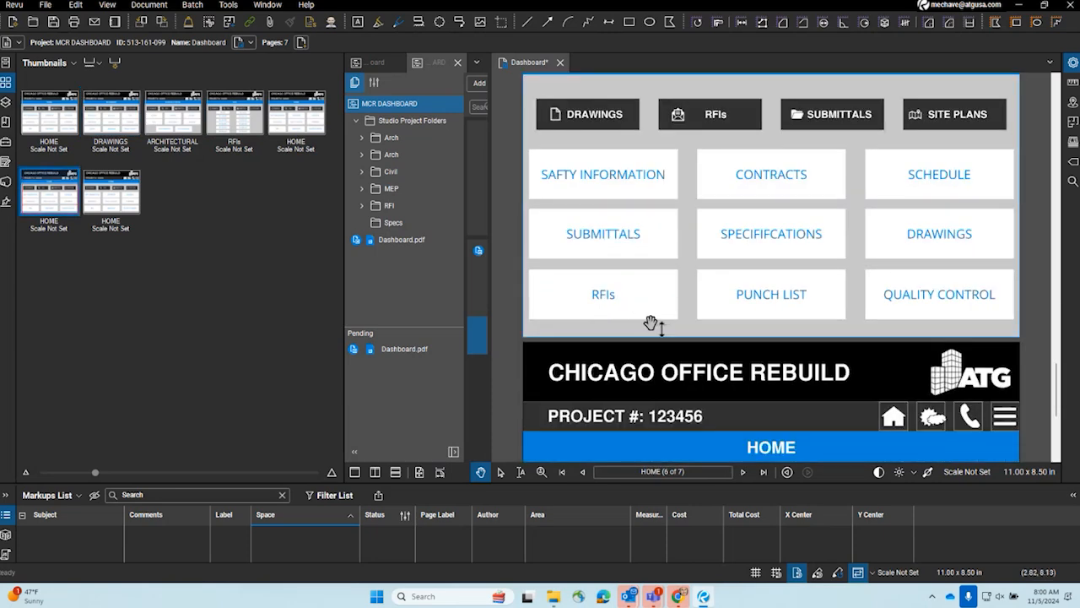
{"action": "scroll", "coordinate": [651, 323], "scroll_direction": "down", "scroll_amount": 3}
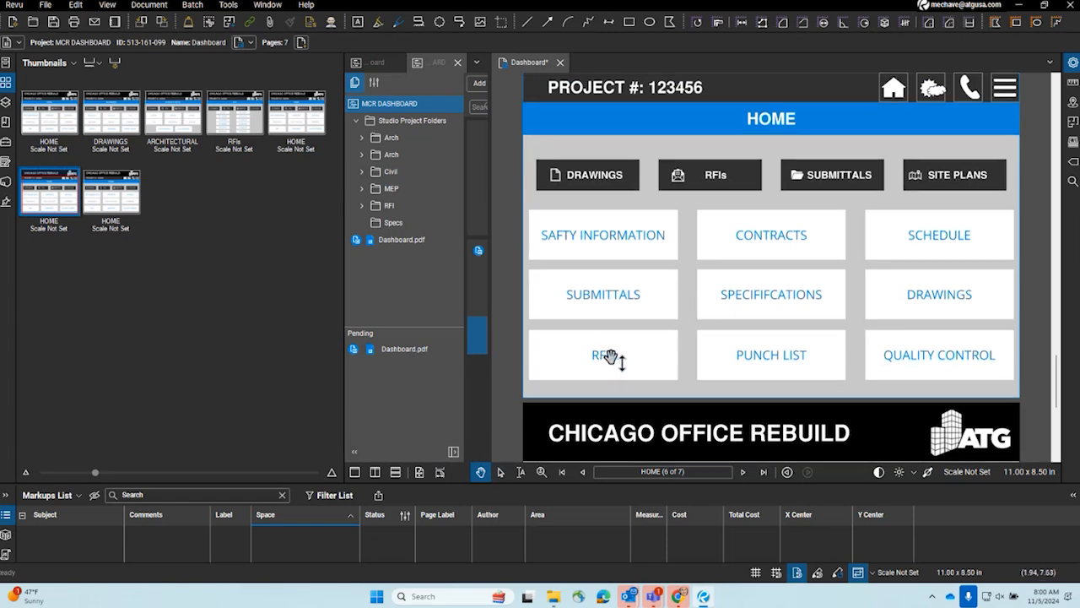
{"action": "scroll", "coordinate": [680, 261], "scroll_direction": "down", "scroll_amount": 2}
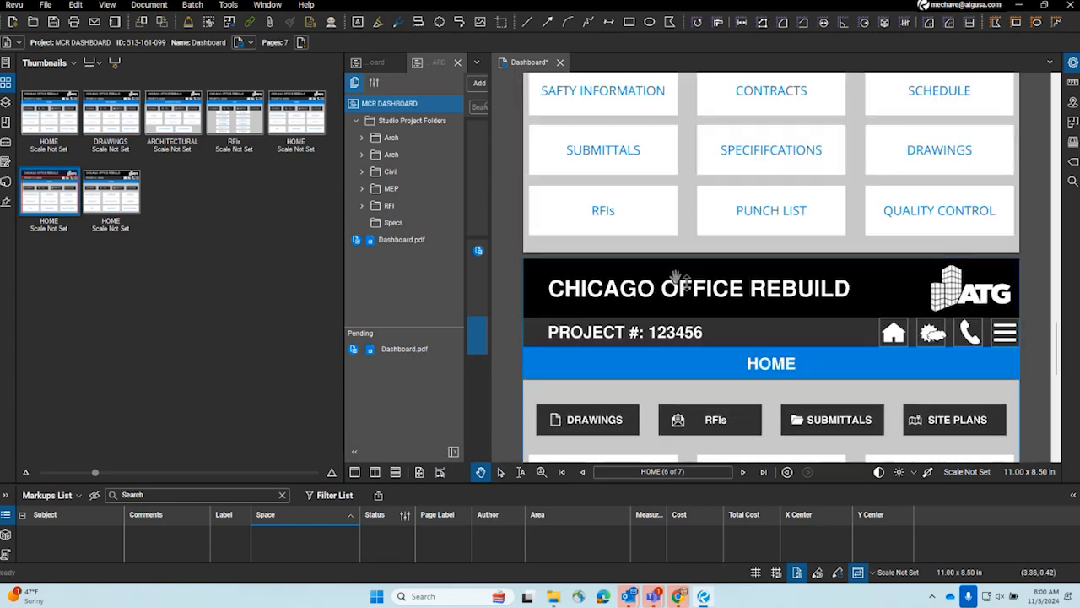
{"action": "scroll", "coordinate": [615, 248], "scroll_direction": "up", "scroll_amount": 5}
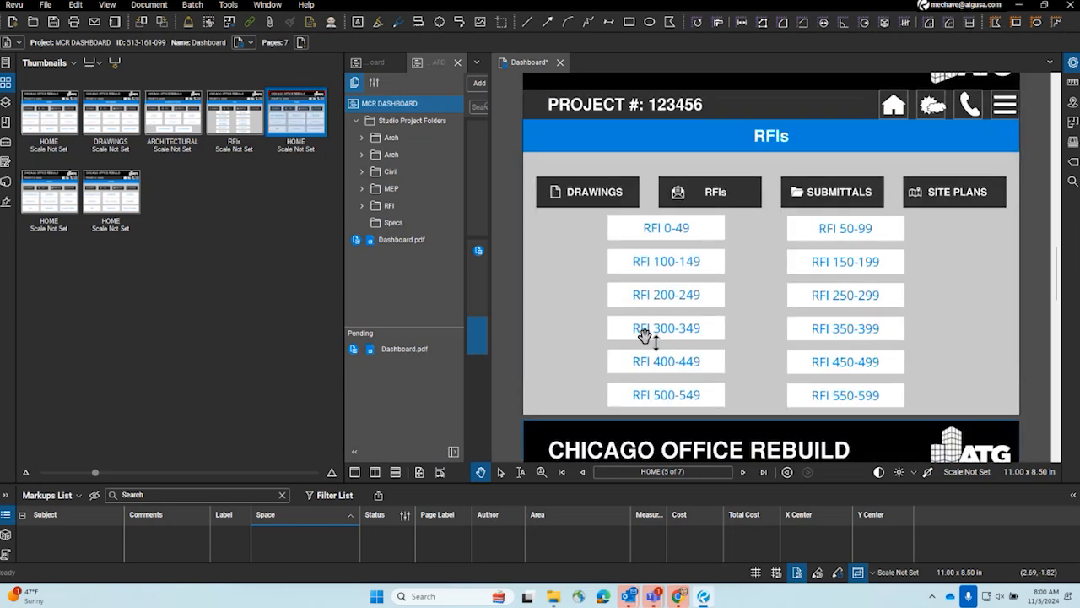
{"action": "scroll", "coordinate": [644, 336], "scroll_direction": "up", "scroll_amount": 9}
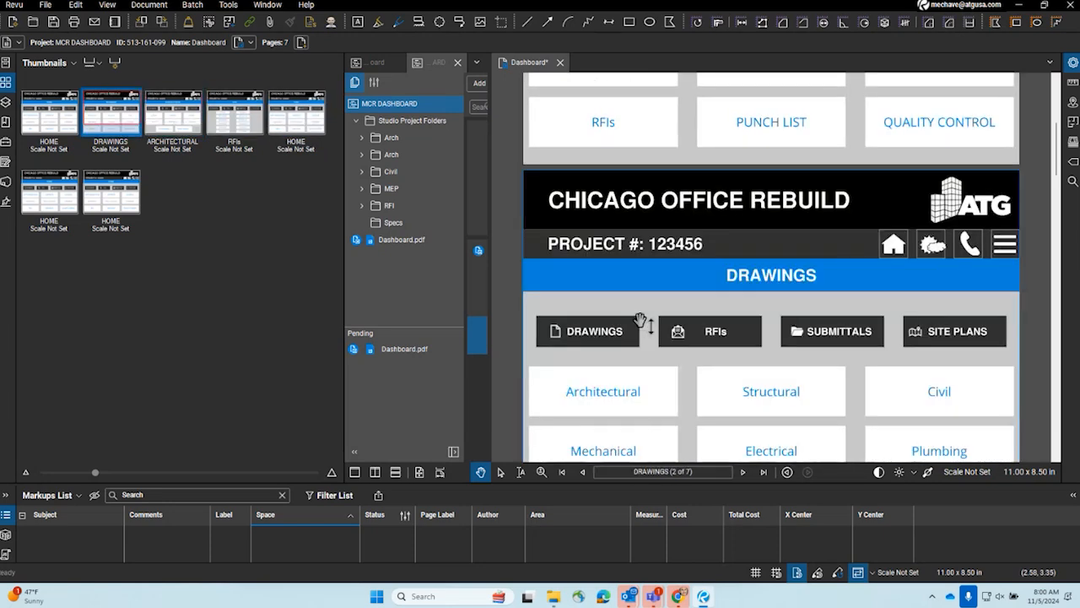
{"action": "scroll", "coordinate": [641, 321], "scroll_direction": "up", "scroll_amount": 4}
{"action": "left_click", "coordinate": [603, 418]}
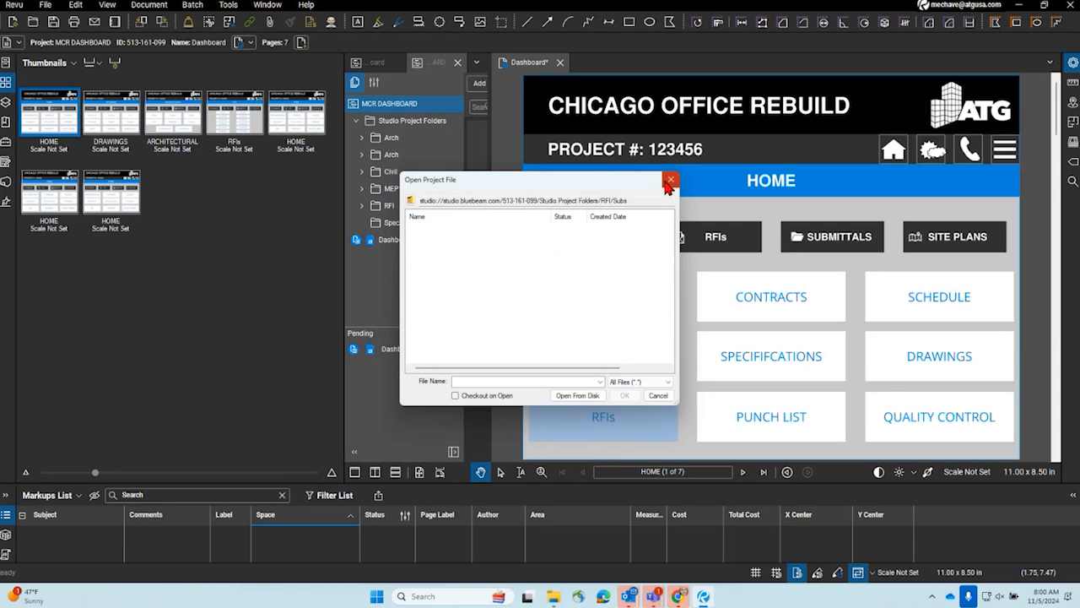
- Close the project file window and Dashboard.pdf, and check the dashboard back in to the project as a minor version
{"action": "left_click", "coordinate": [669, 182]}
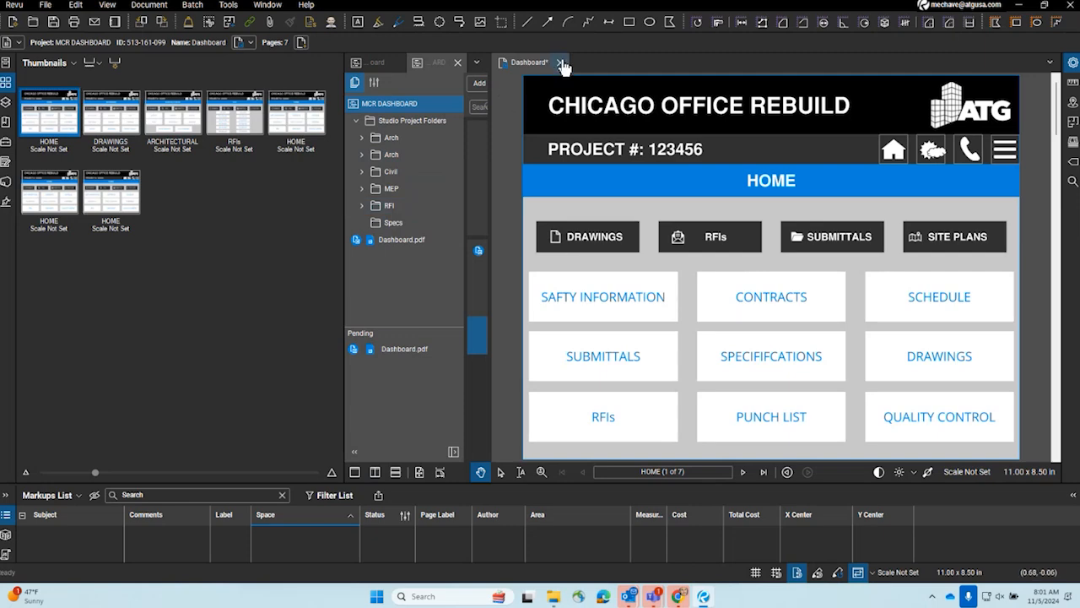
{"action": "left_click", "coordinate": [561, 63]}
{"action": "left_click", "coordinate": [609, 349]}
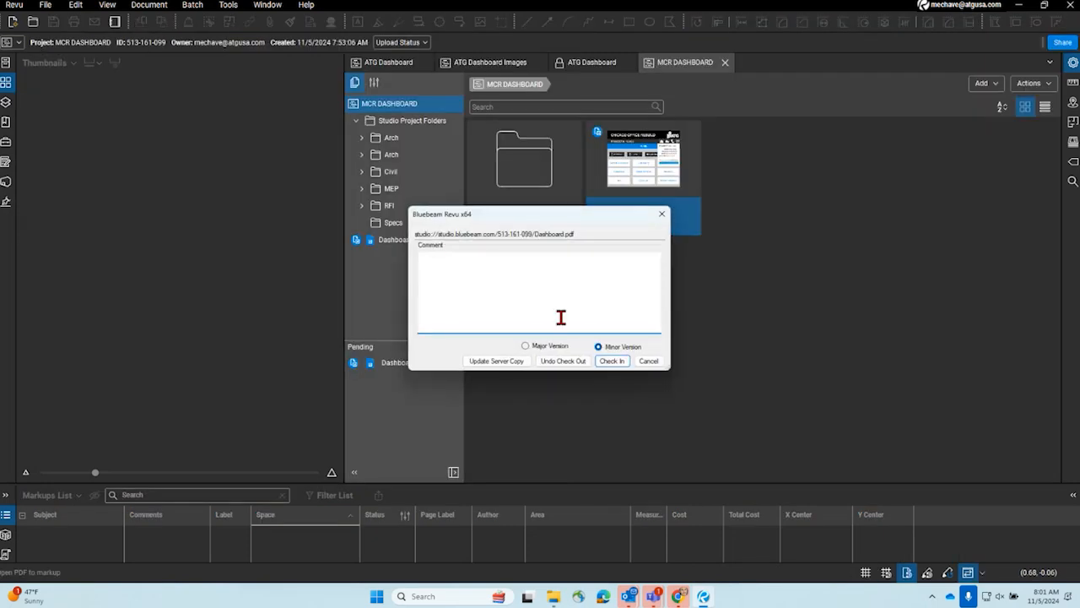
{"action": "left_click", "coordinate": [612, 361]}
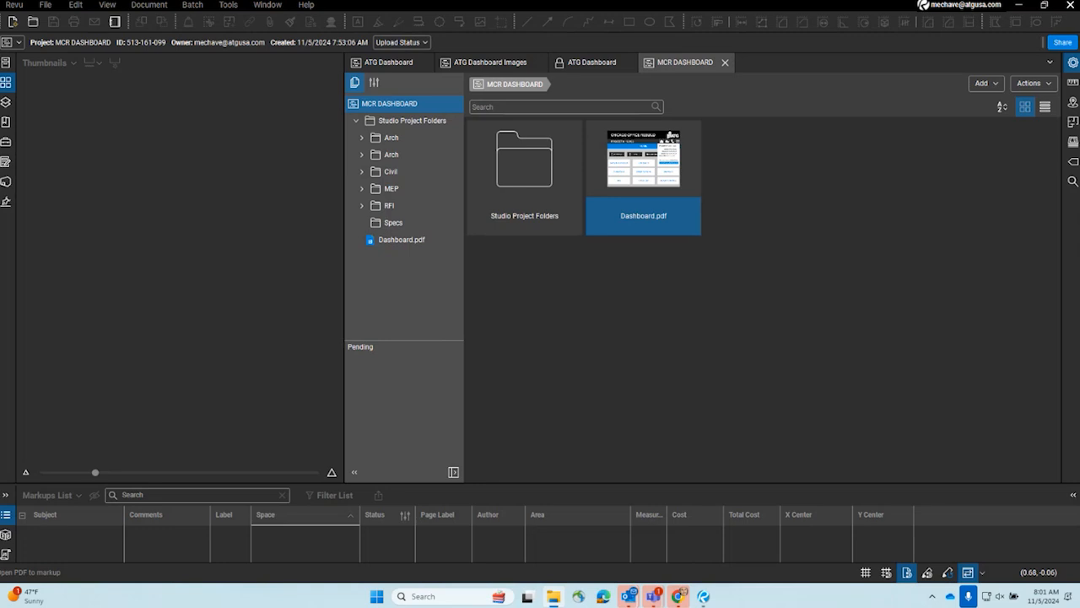
- Add A1.2.0 - 2ND FLOOR REFERENCE PLAN.pdf to the Design Files folder inside the second Arch folder
{"action": "left_click", "coordinate": [362, 154]}
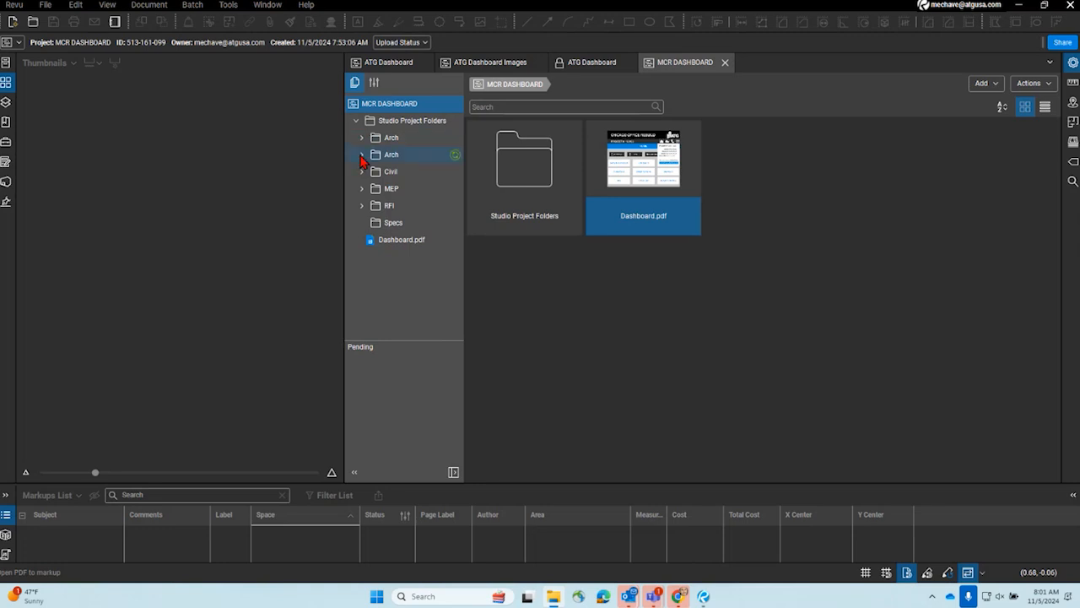
{"action": "left_click", "coordinate": [414, 172]}
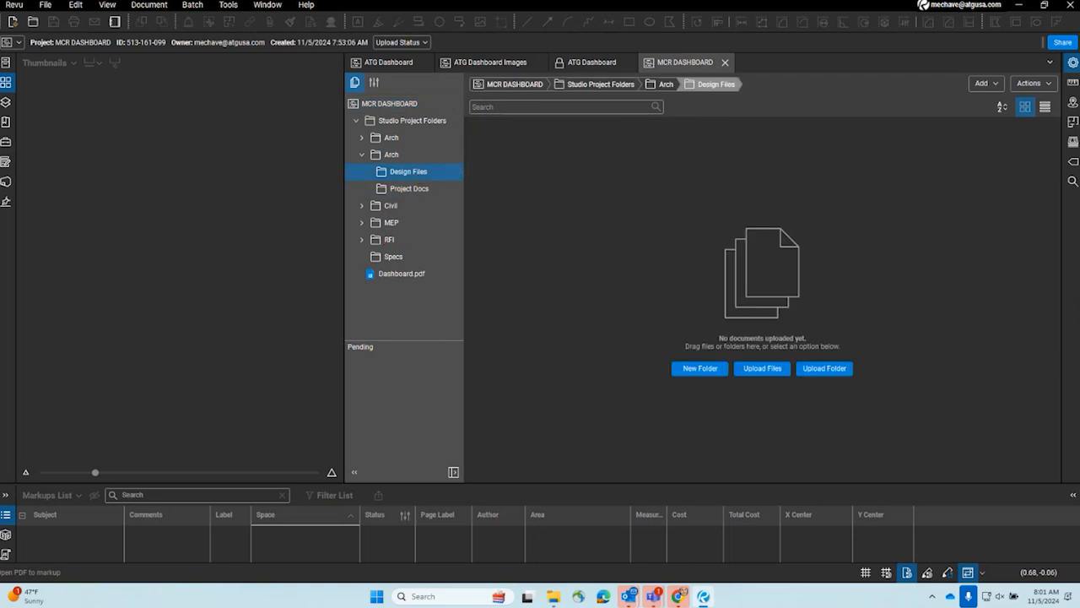
{"action": "left_click_drag", "start_coordinate": [0, 248], "coordinate": [565, 248]}
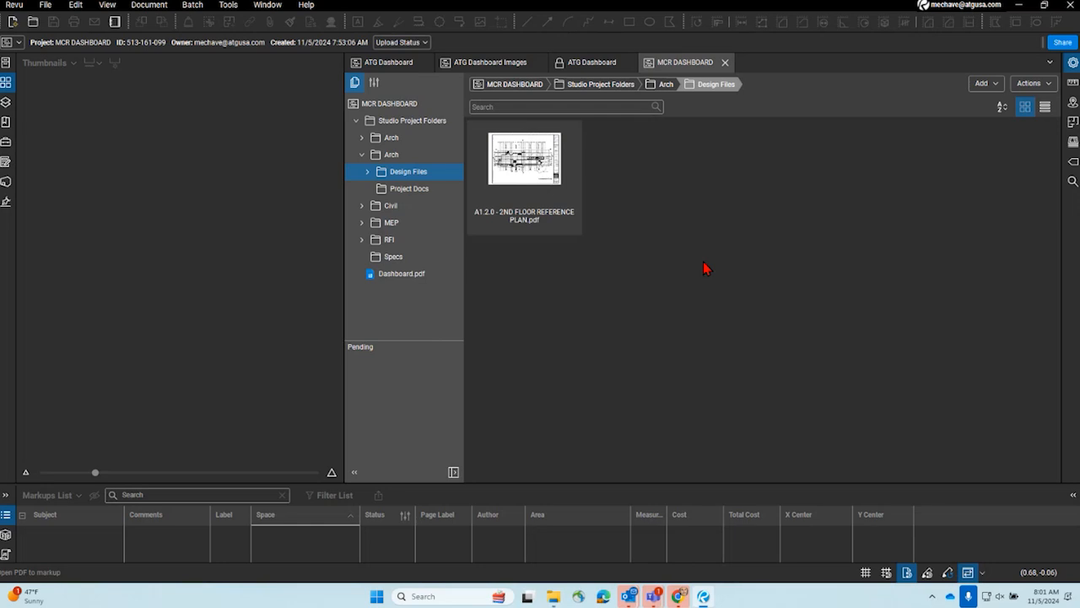
- Create a share link for the 2ND FLOOR REFERENCE PLAN file, valid for the lifetime of the project without a password, and copy it
{"action": "right_click", "coordinate": [403, 179]}
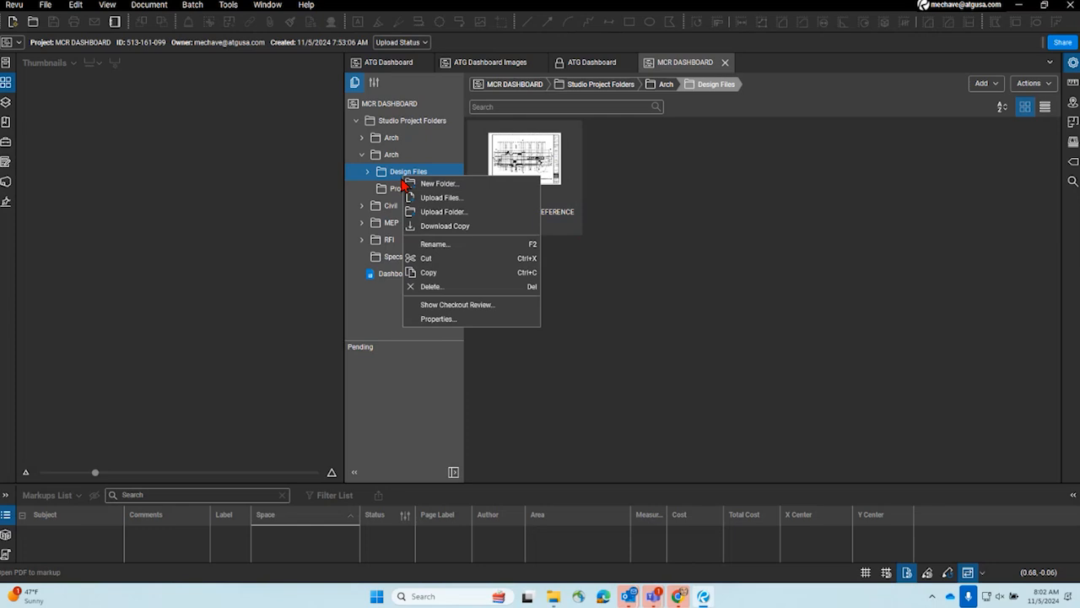
{"action": "left_click", "coordinate": [655, 199]}
{"action": "left_click", "coordinate": [536, 189]}
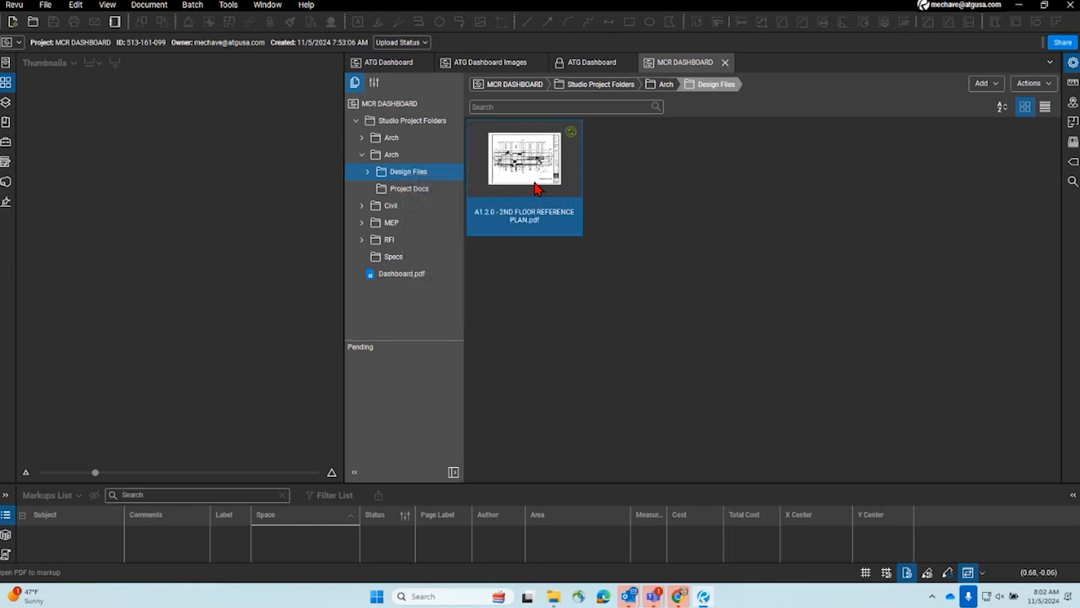
{"action": "right_click", "coordinate": [537, 189]}
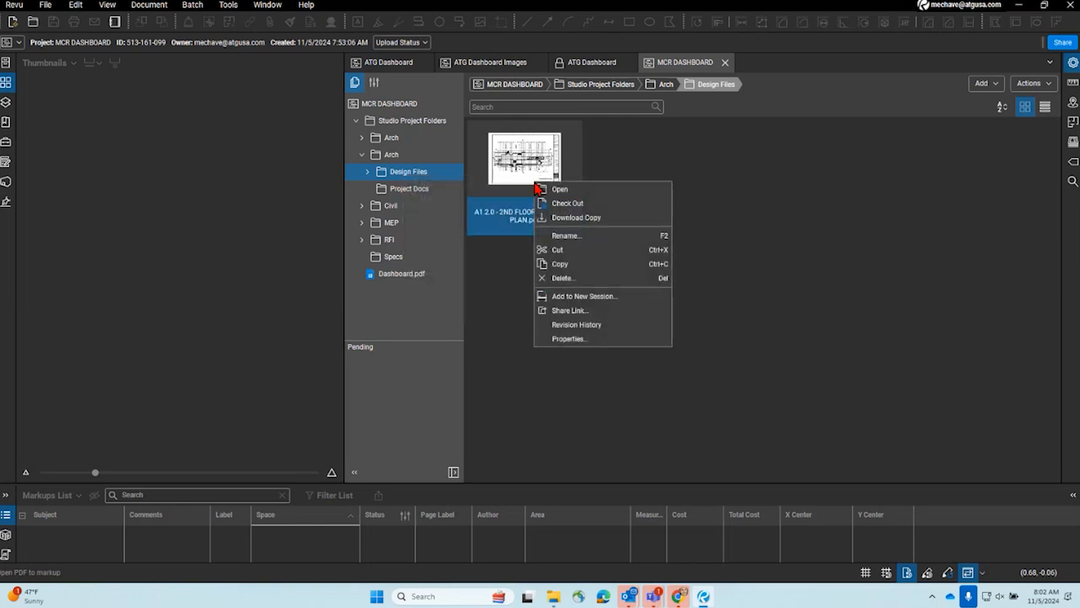
{"action": "left_click", "coordinate": [570, 313]}
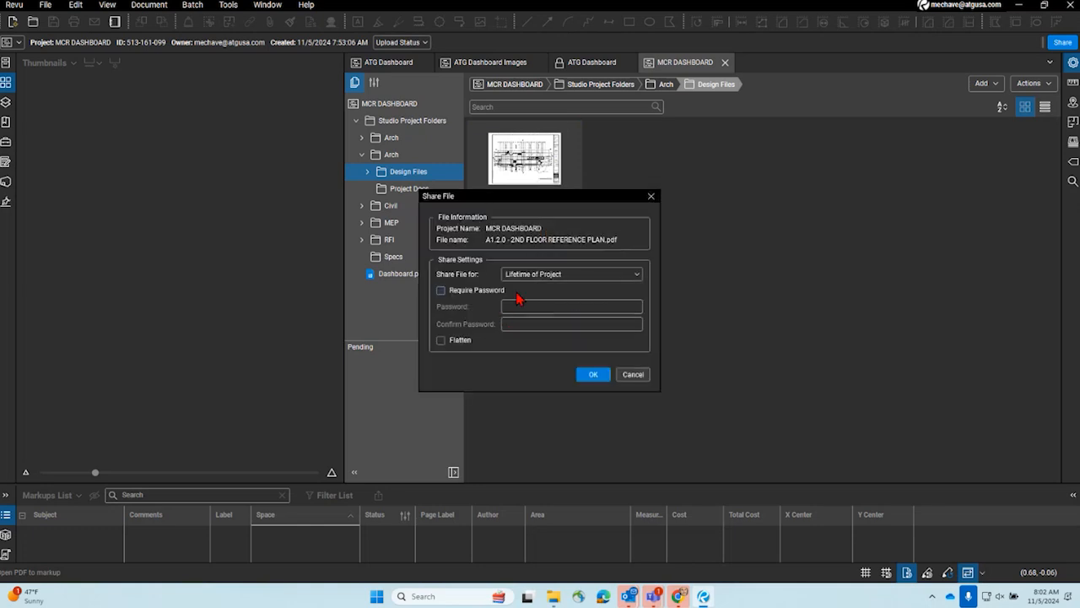
{"action": "left_click", "coordinate": [594, 375]}
{"action": "left_click", "coordinate": [628, 310]}
- Test the copied share link in a new Chrome window, and return to Revu to close the link information
{"action": "left_click", "coordinate": [680, 599]}
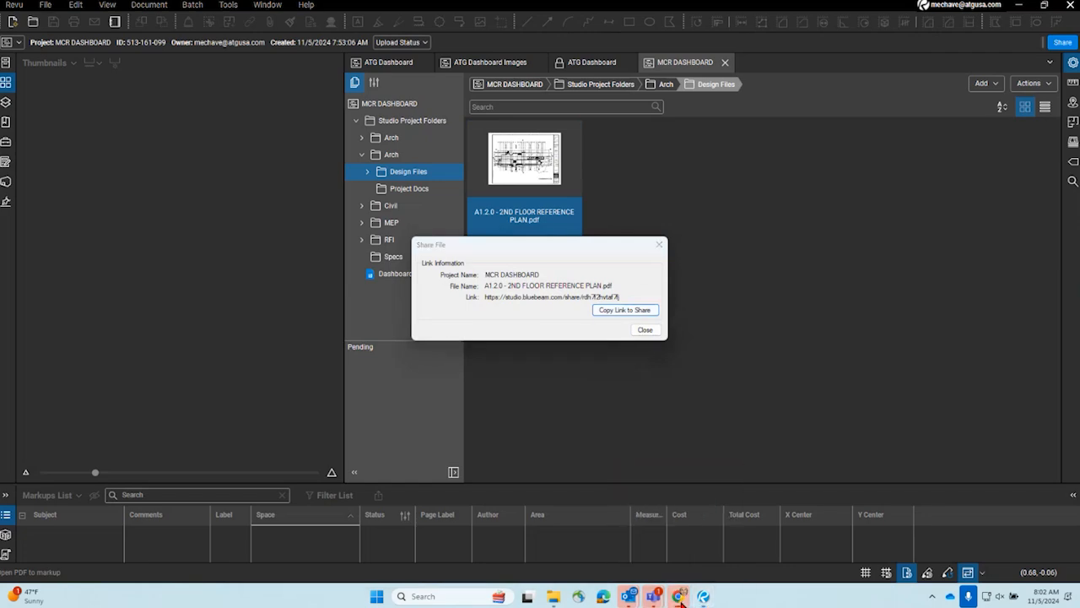
{"action": "right_click", "coordinate": [680, 599]}
{"action": "left_click", "coordinate": [661, 496]}
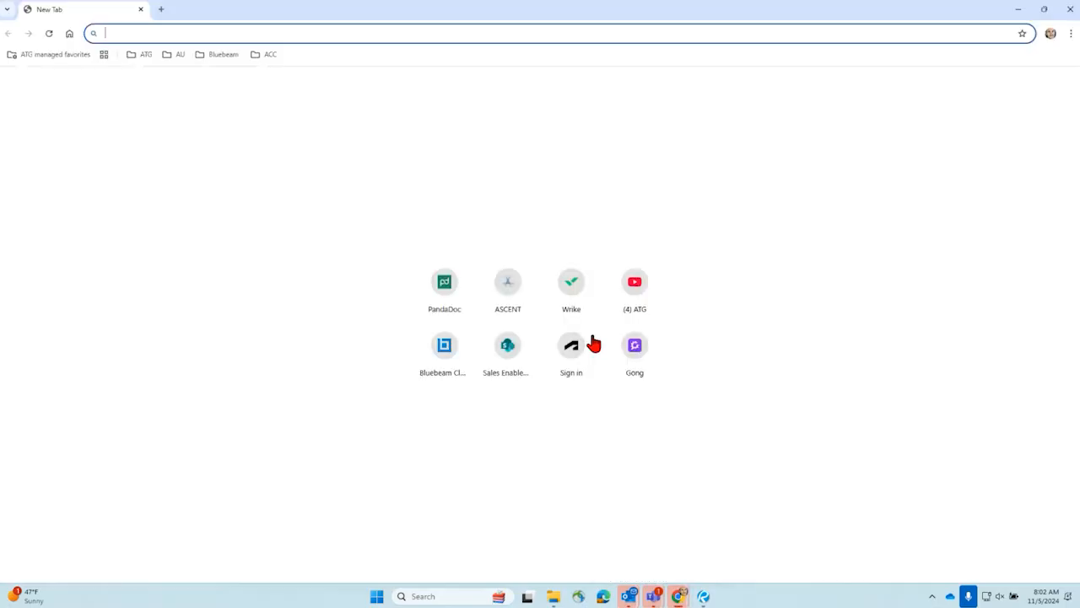
{"action": "right_click", "coordinate": [258, 33]}
{"action": "left_click", "coordinate": [350, 148]}
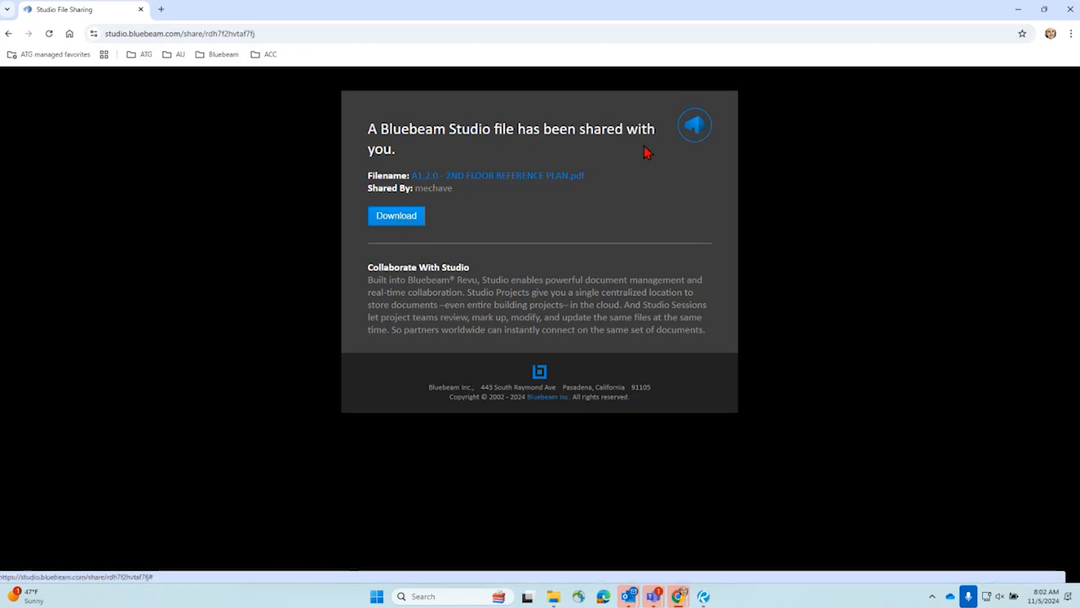
{"action": "left_click", "coordinate": [1018, 9]}
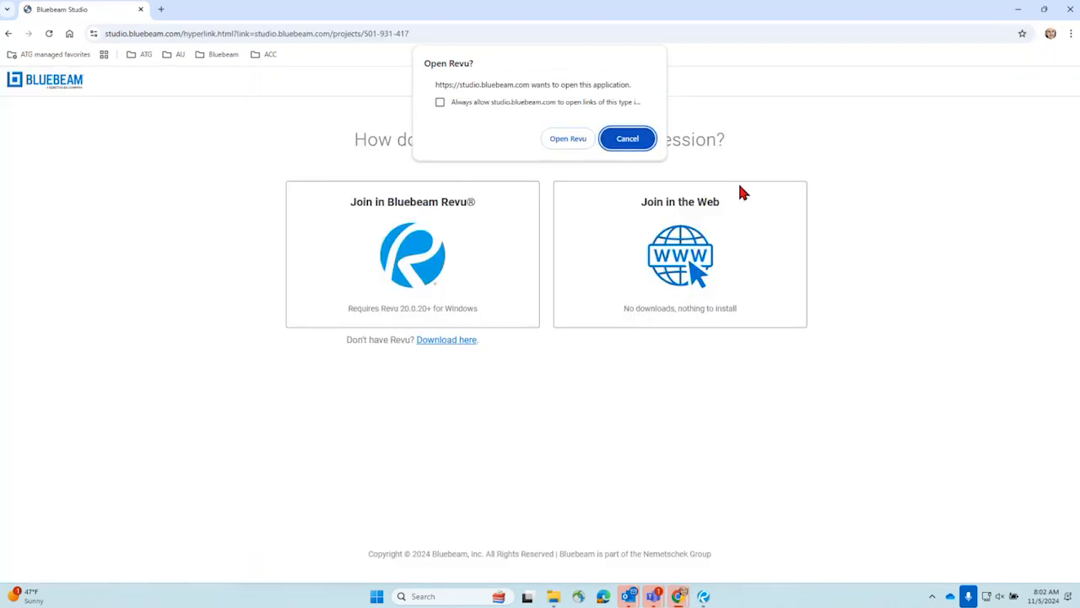
{"action": "left_click", "coordinate": [1018, 9]}
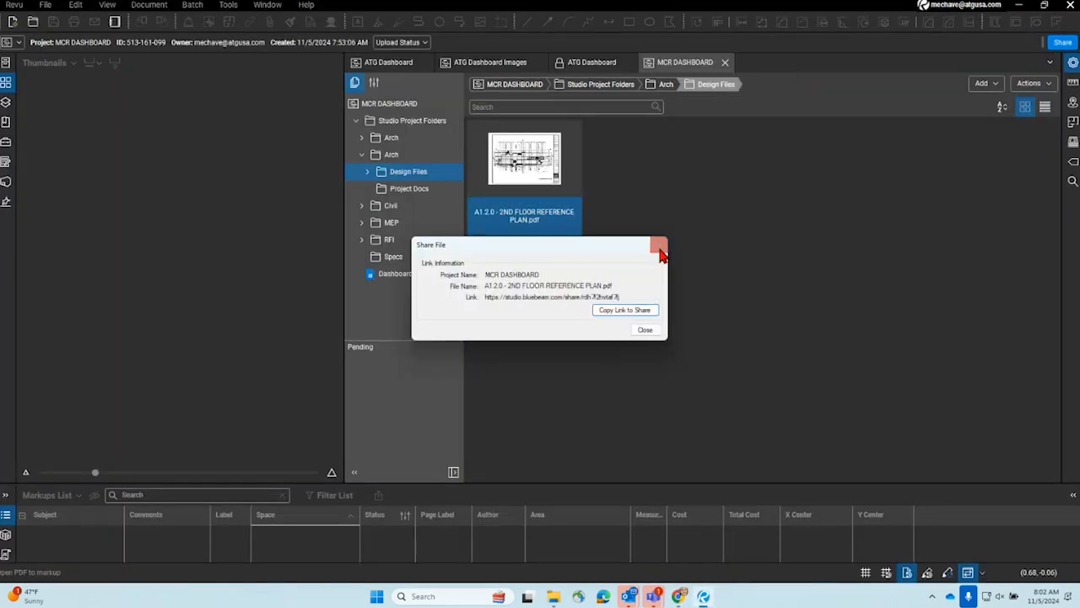
{"action": "left_click", "coordinate": [659, 246]}
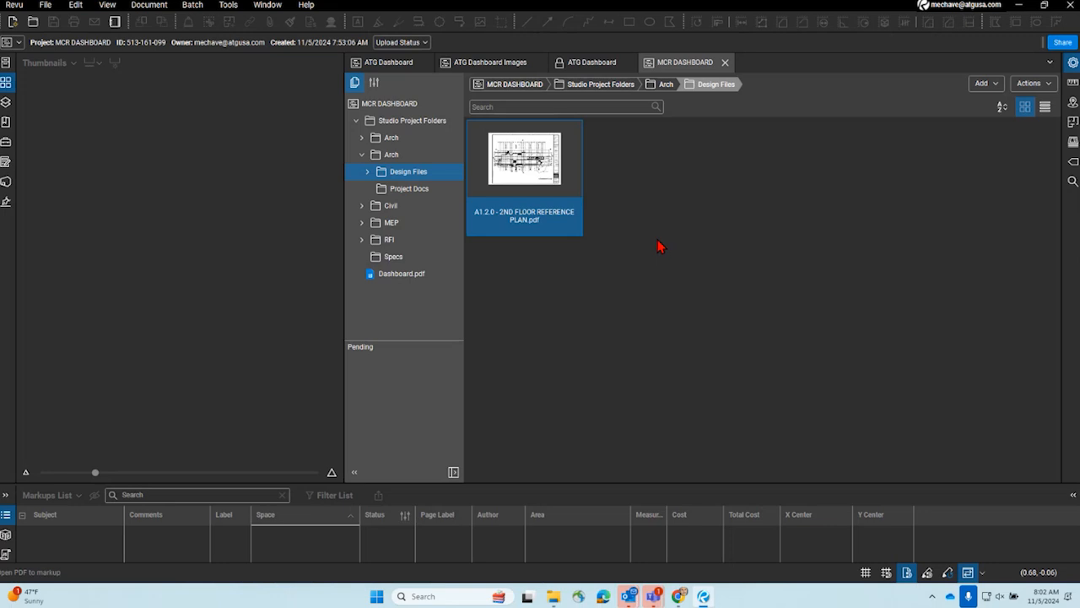
{"action": "right_click", "coordinate": [378, 108]}
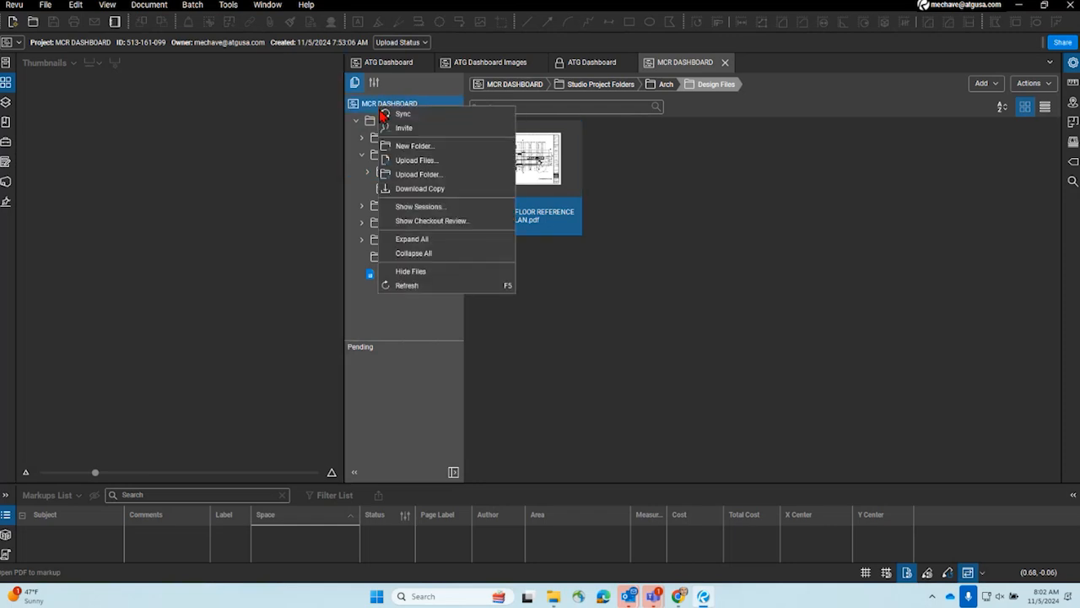
{"action": "left_click", "coordinate": [776, 325]}
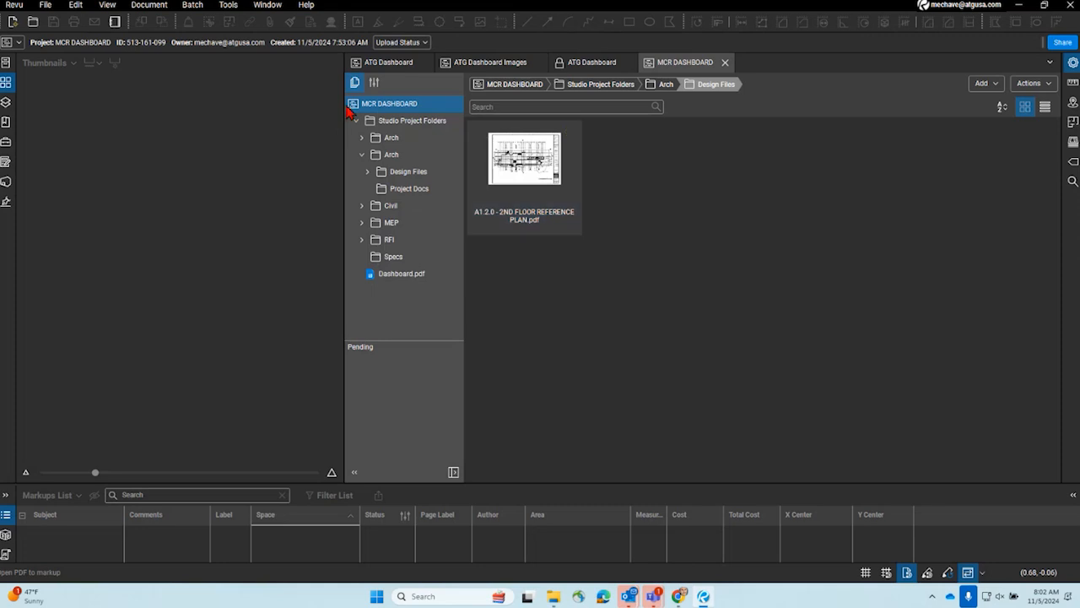
{"action": "right_click", "coordinate": [405, 123]}
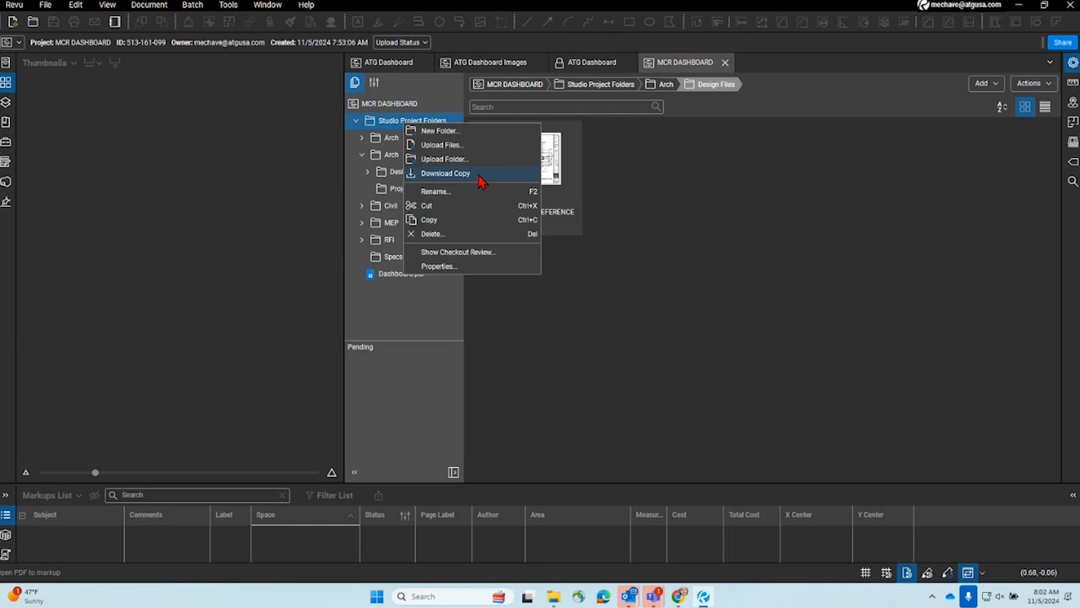
{"action": "left_click", "coordinate": [631, 176]}
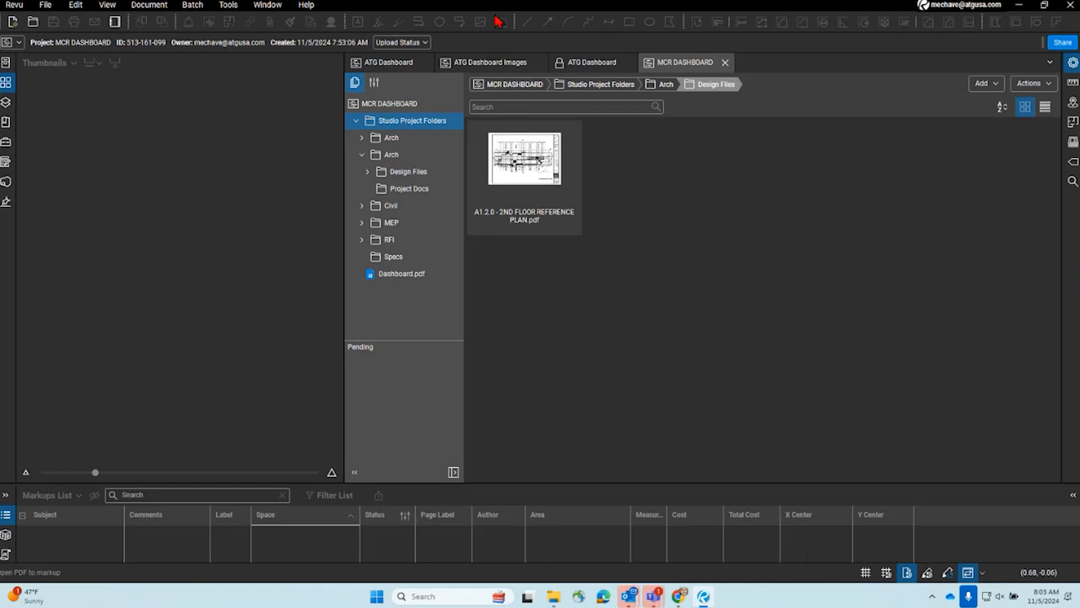
- Add Syracuse-Suites.csv from the computer to the second Arch folder's Design Files folder
{"action": "left_click_drag", "start_coordinate": [306, 7], "coordinate": [160, 2]}
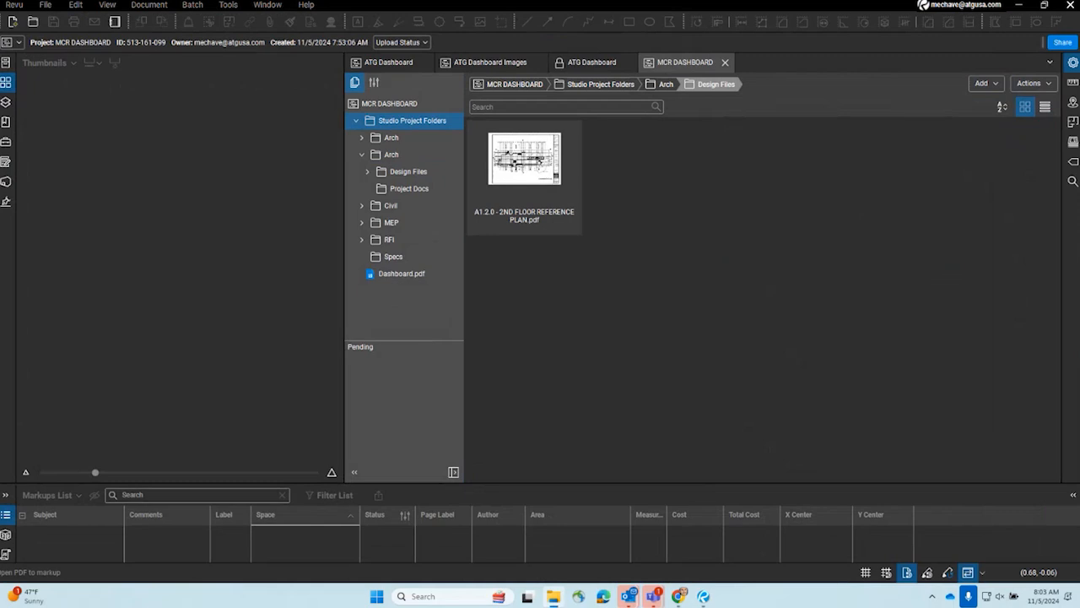
{"action": "left_click_drag", "start_coordinate": [0, 145], "coordinate": [0, 152]}
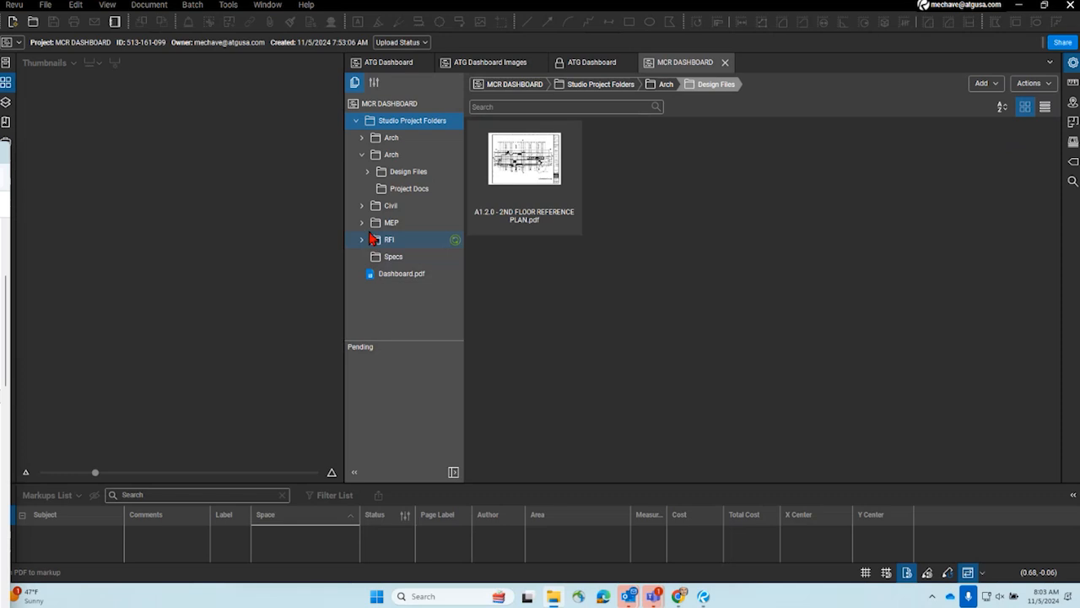
{"action": "left_click", "coordinate": [386, 172]}
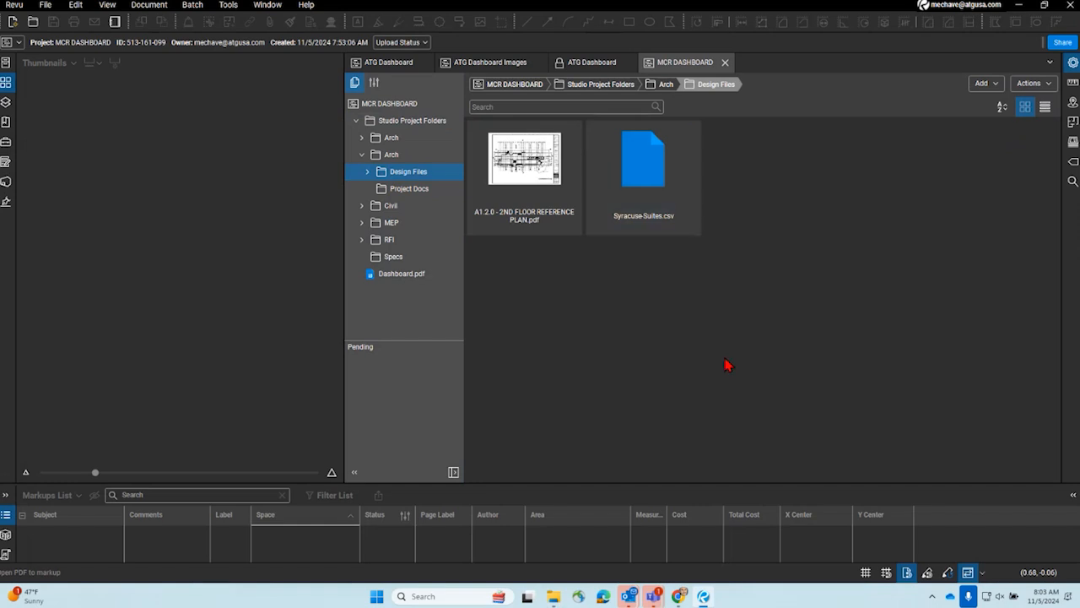
- Open Syracuse-Suites.csv from the project without checking it out, view it full screen in Excel, and close it
{"action": "right_click", "coordinate": [652, 166]}
{"action": "left_click", "coordinate": [683, 172]}
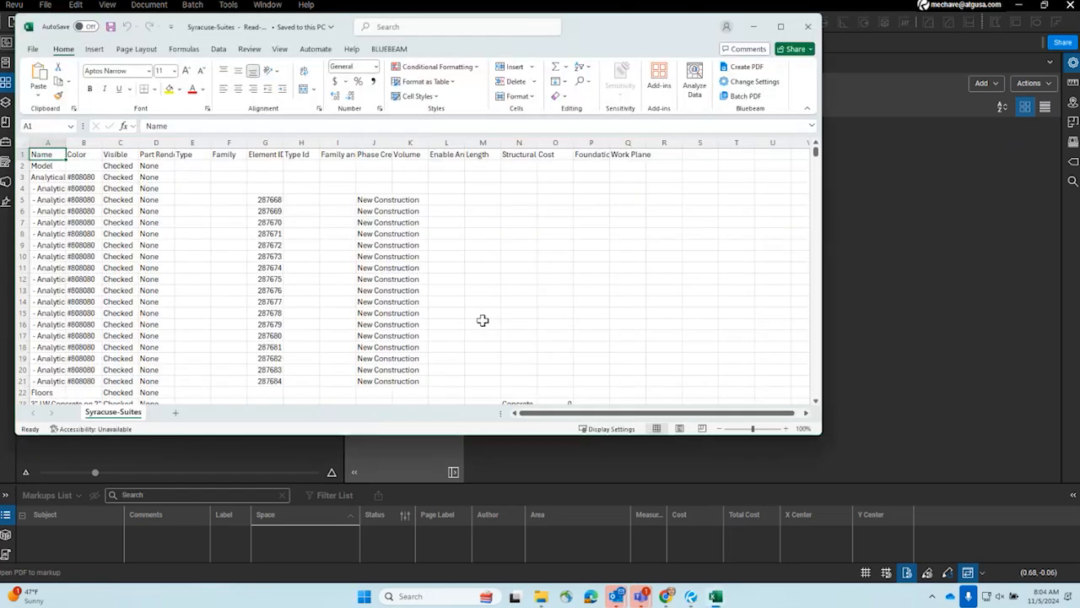
{"action": "left_click_drag", "start_coordinate": [576, 32], "coordinate": [714, 4]}
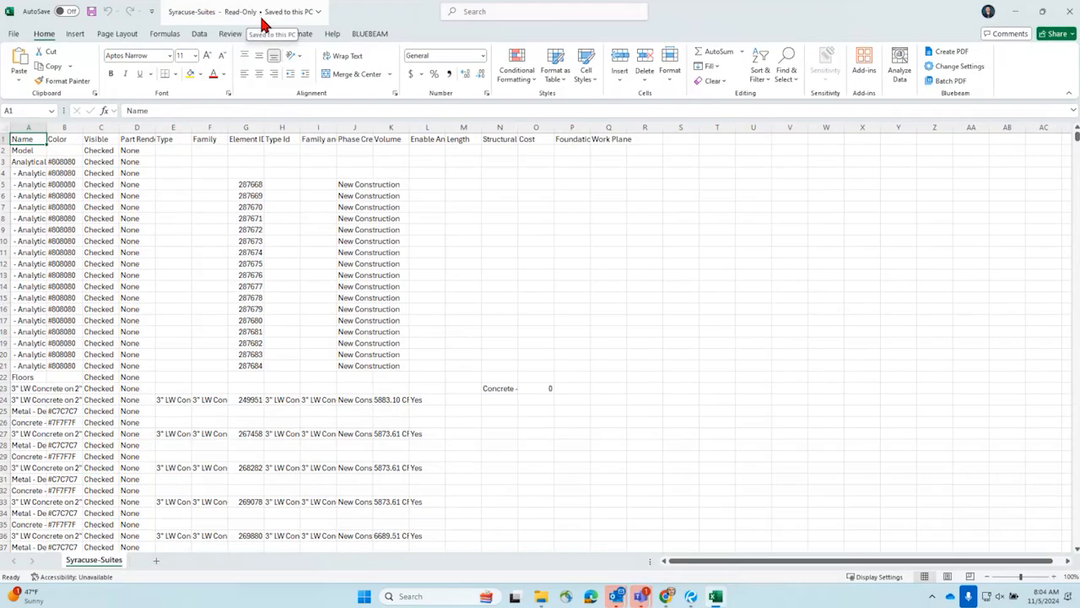
{"action": "left_click", "coordinate": [1070, 10]}
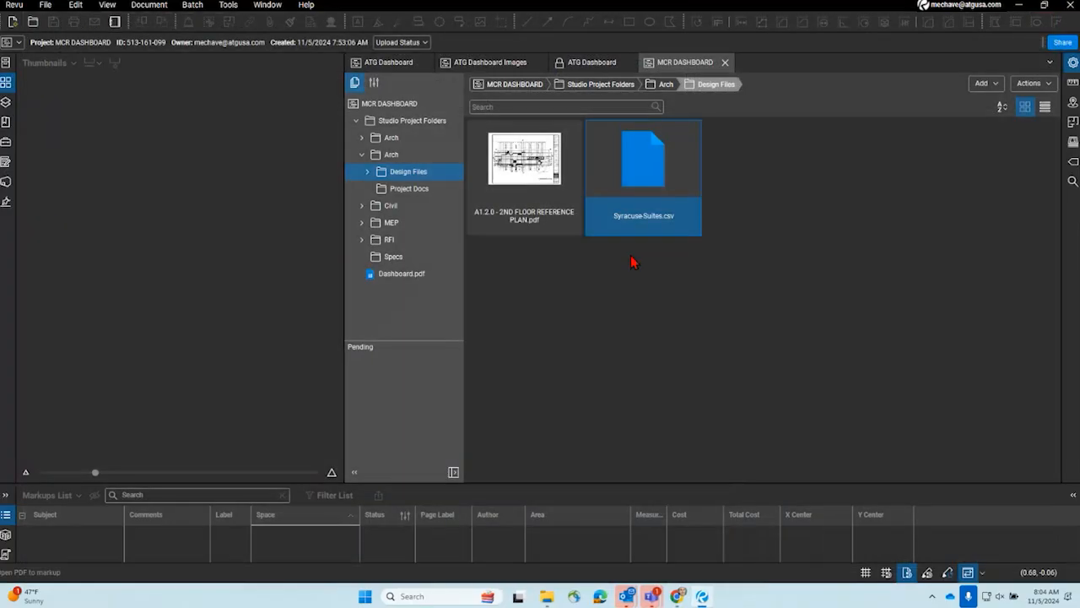
- Check out Syracuse-Suites.csv and open the checked-out copy in Excel
{"action": "right_click", "coordinate": [641, 153]}
{"action": "left_click", "coordinate": [680, 167]}
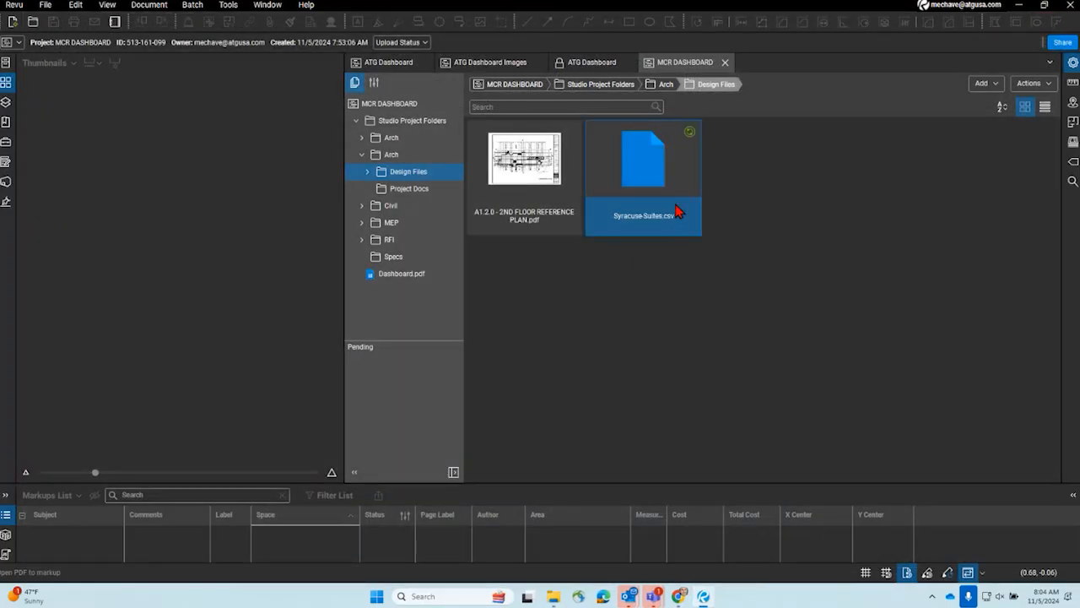
{"action": "right_click", "coordinate": [659, 171]}
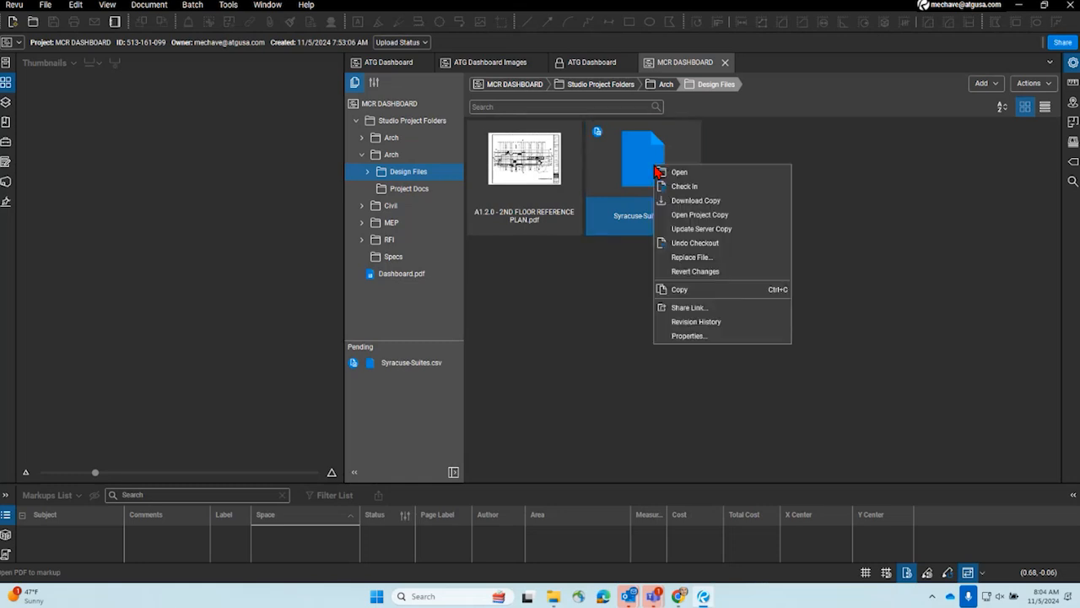
{"action": "left_click", "coordinate": [682, 176]}
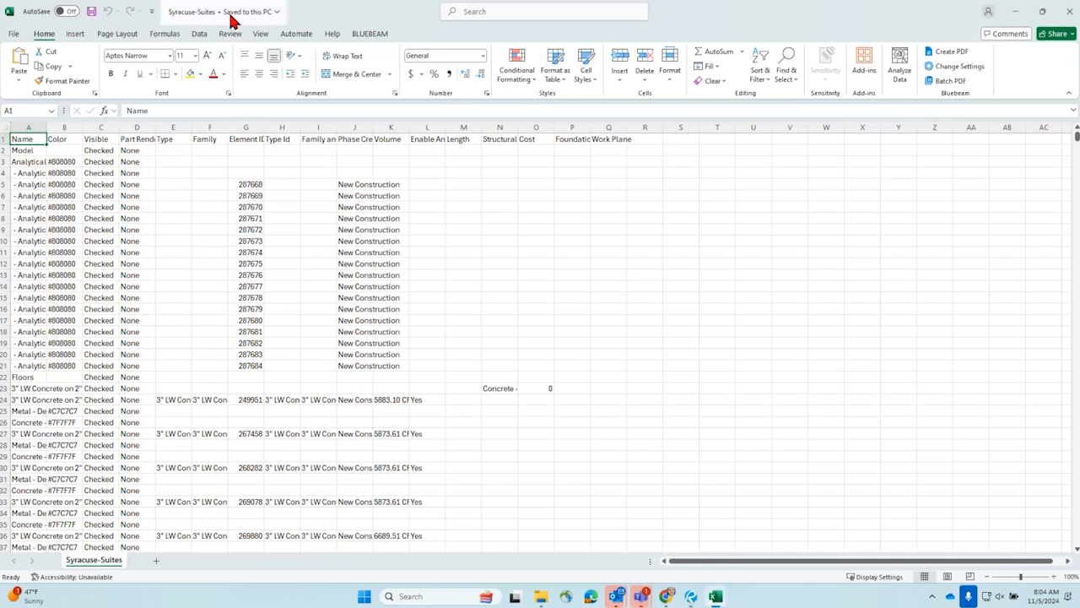
- Clear the Element ID values in cells G5 to G21, save the workbook and close it
{"action": "left_click_drag", "start_coordinate": [250, 184], "coordinate": [258, 367]}
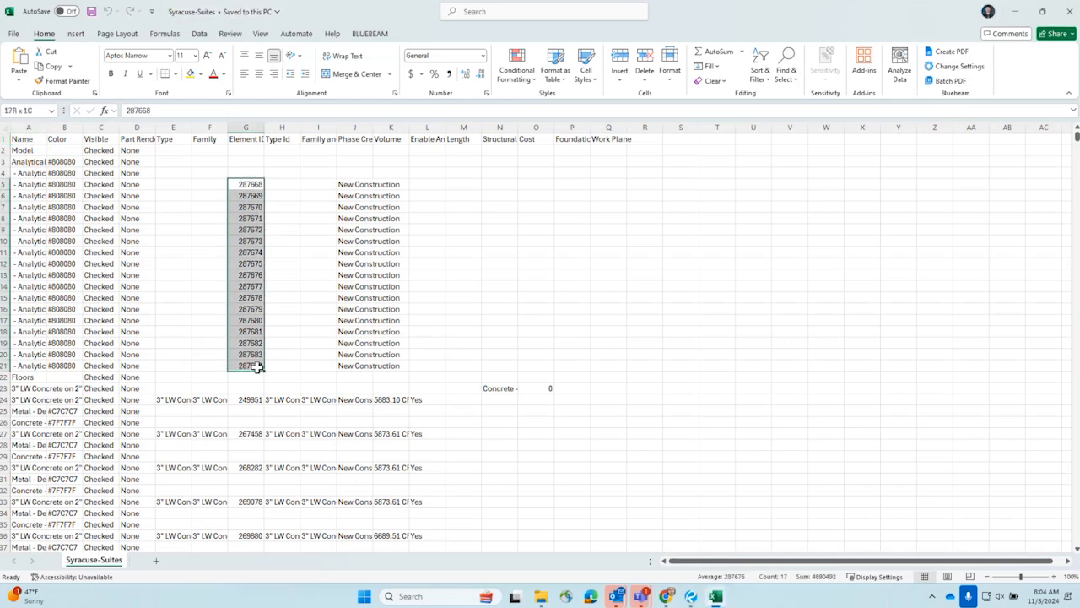
{"action": "key", "text": "Delete"}
{"action": "left_click", "coordinate": [91, 11]}
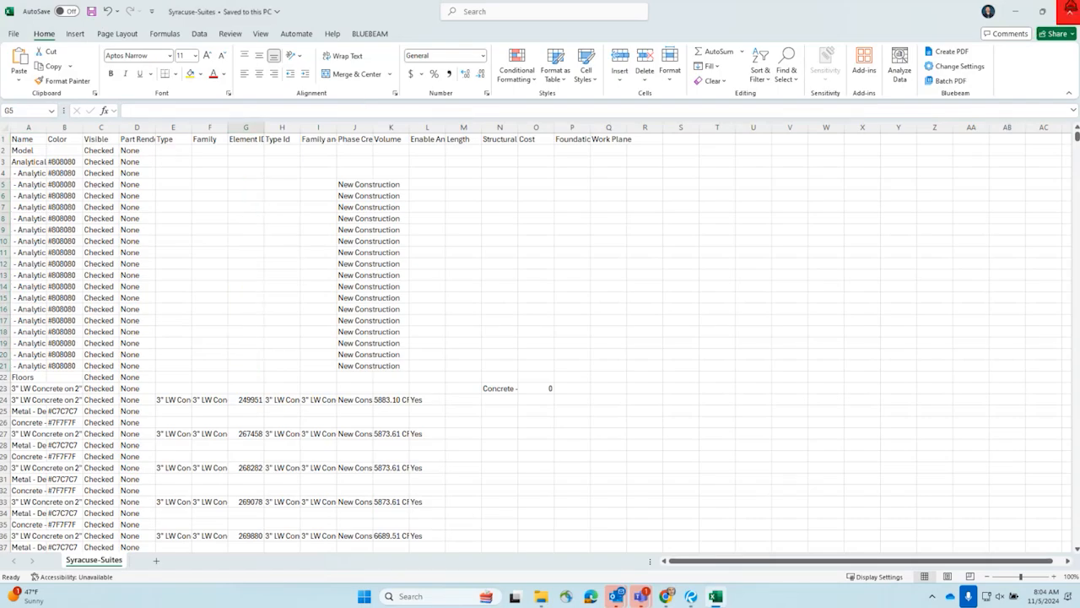
{"action": "left_click", "coordinate": [1070, 10]}
- Reopen the checked-out Syracuse-Suites.csv to verify the cleared Element ID cells, and close it again
{"action": "right_click", "coordinate": [630, 158]}
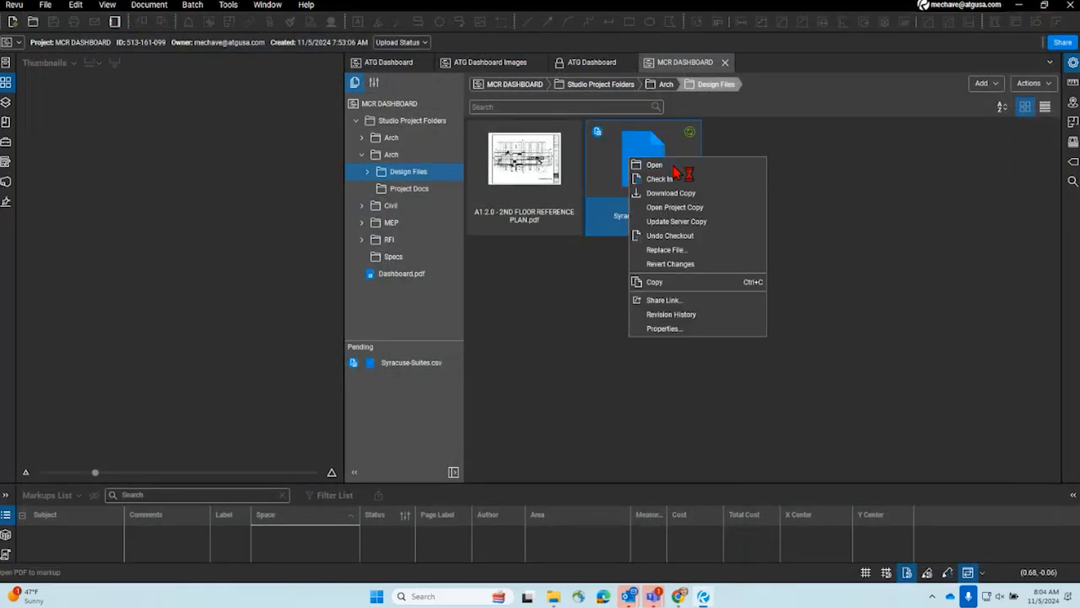
{"action": "left_click", "coordinate": [666, 165]}
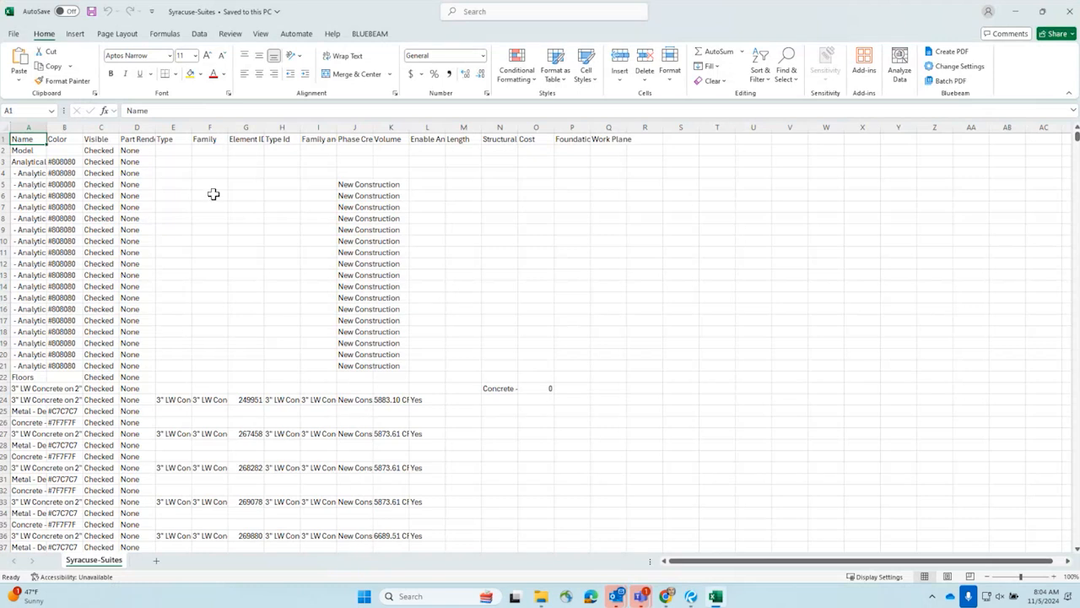
{"action": "left_click_drag", "start_coordinate": [239, 182], "coordinate": [236, 353]}
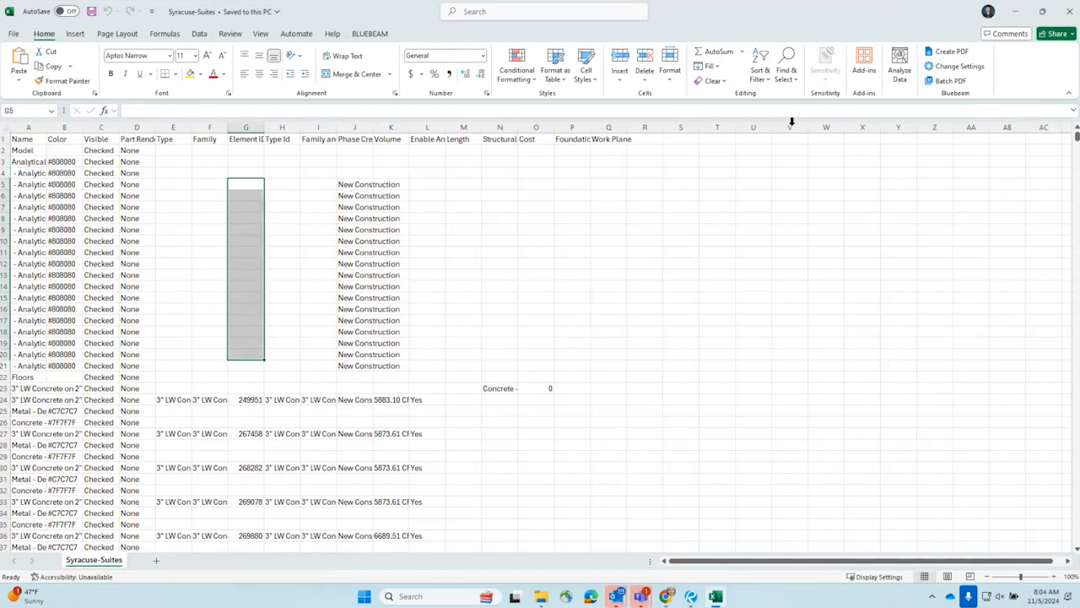
{"action": "left_click", "coordinate": [1070, 12]}
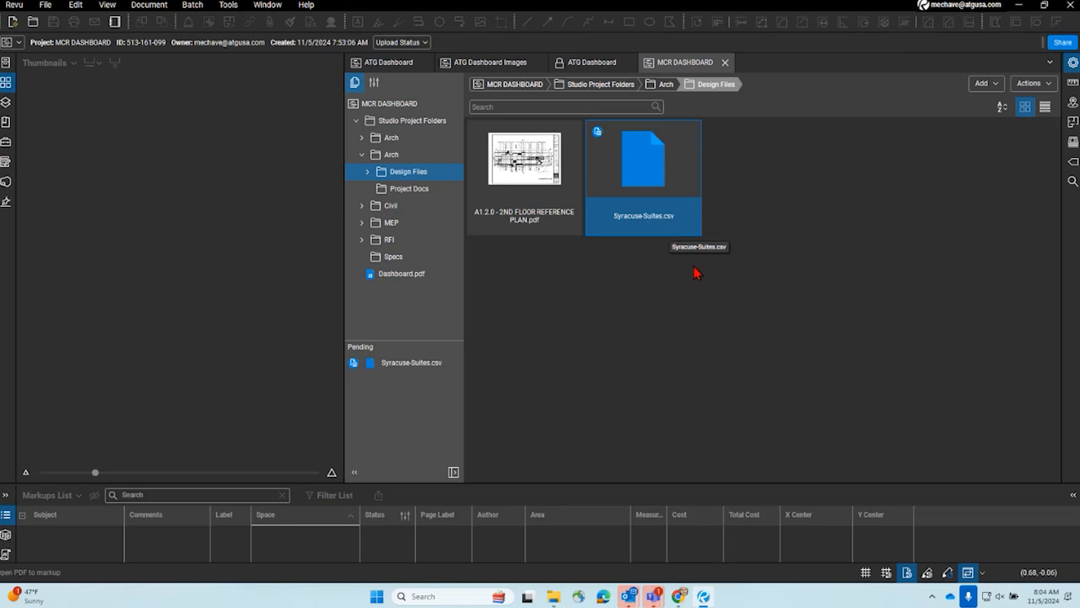
{"action": "left_click", "coordinate": [695, 355]}
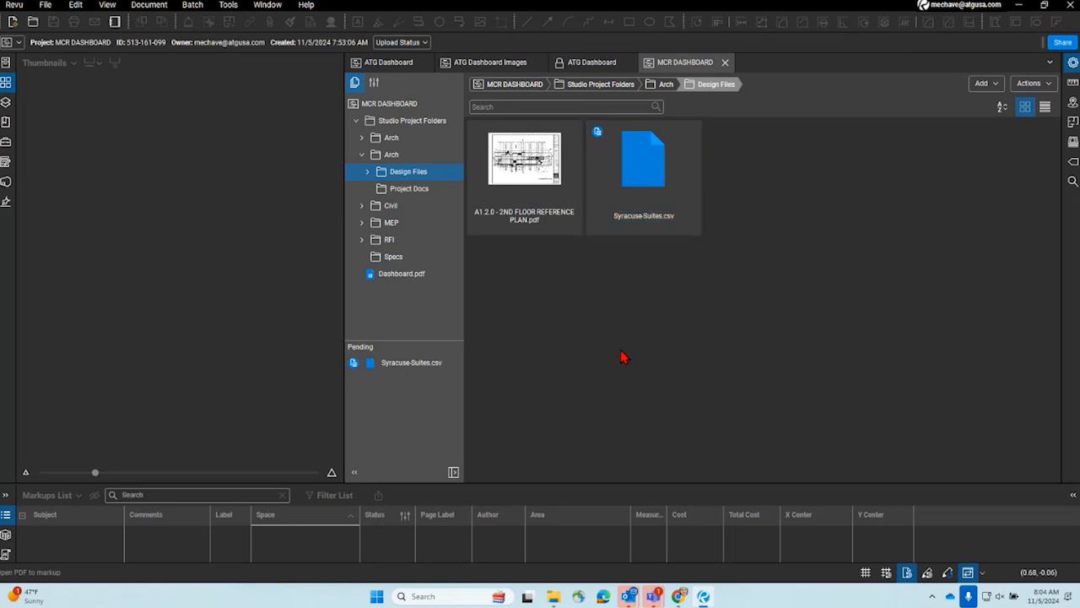
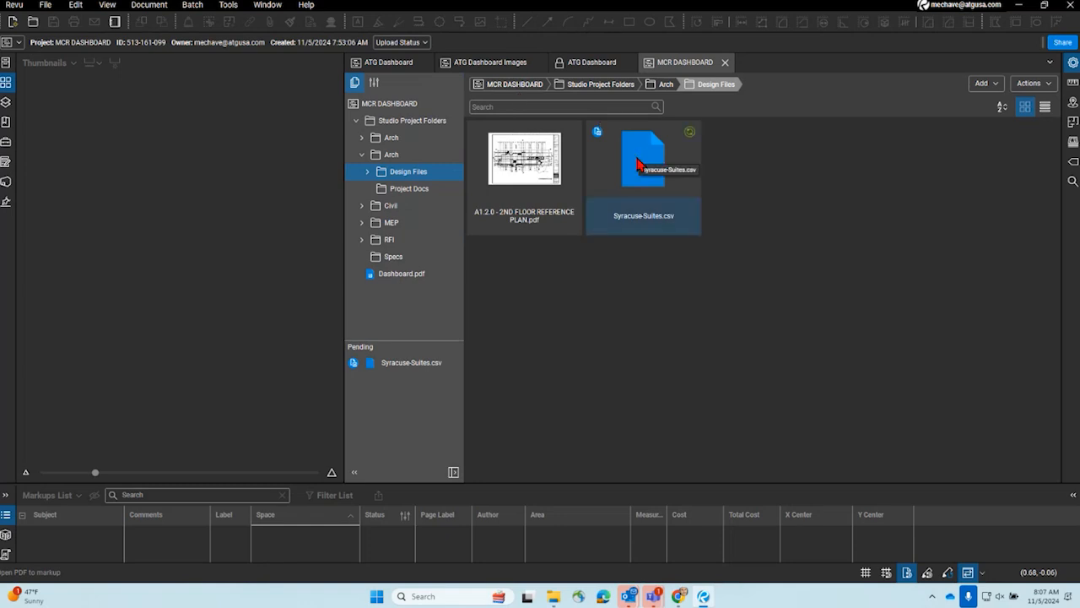
- Open Dashboard.pdf from the MCR DASHBOARD project and check it out for editing
{"action": "left_click", "coordinate": [397, 283]}
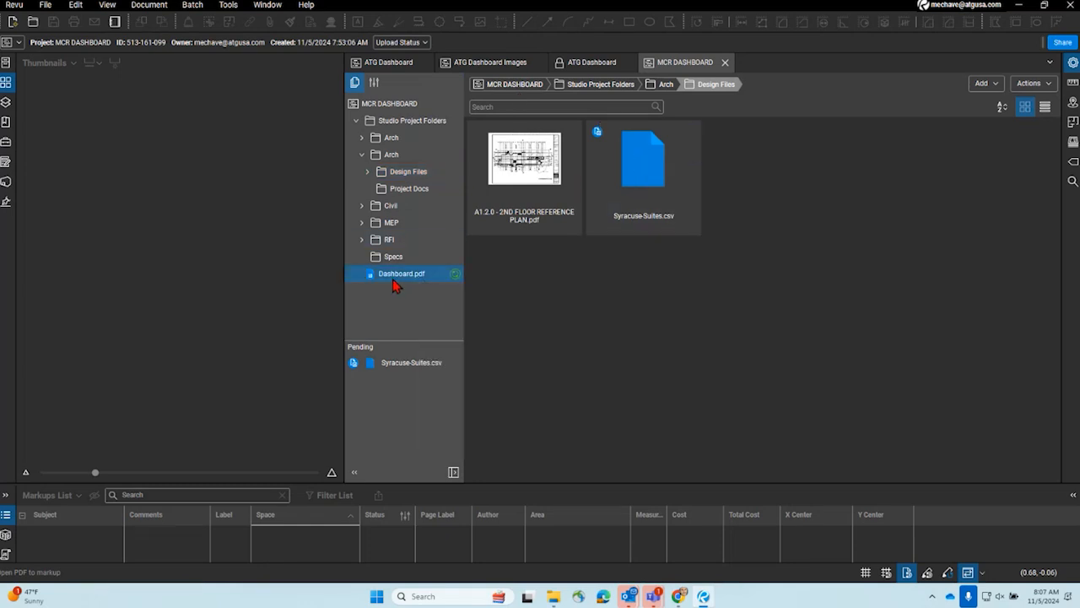
{"action": "double_click", "coordinate": [397, 283]}
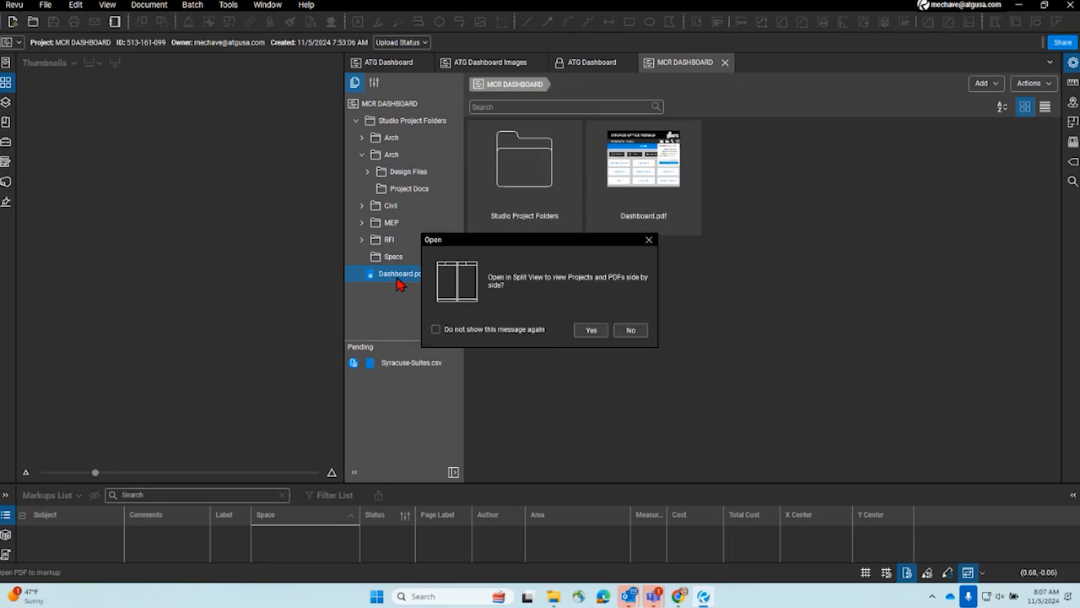
{"action": "left_click", "coordinate": [649, 241]}
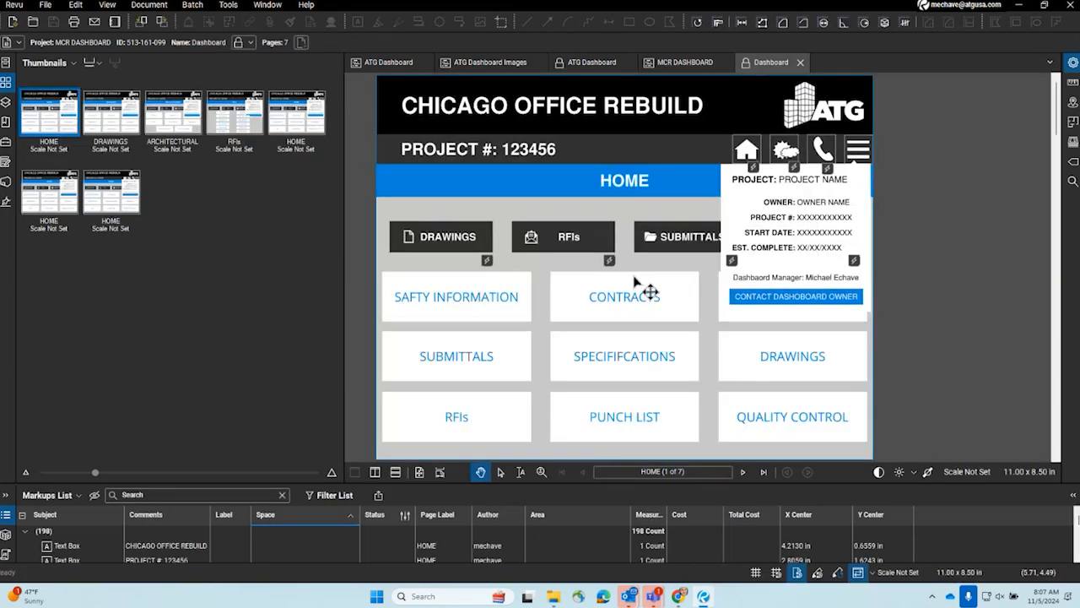
{"action": "right_click", "coordinate": [572, 244]}
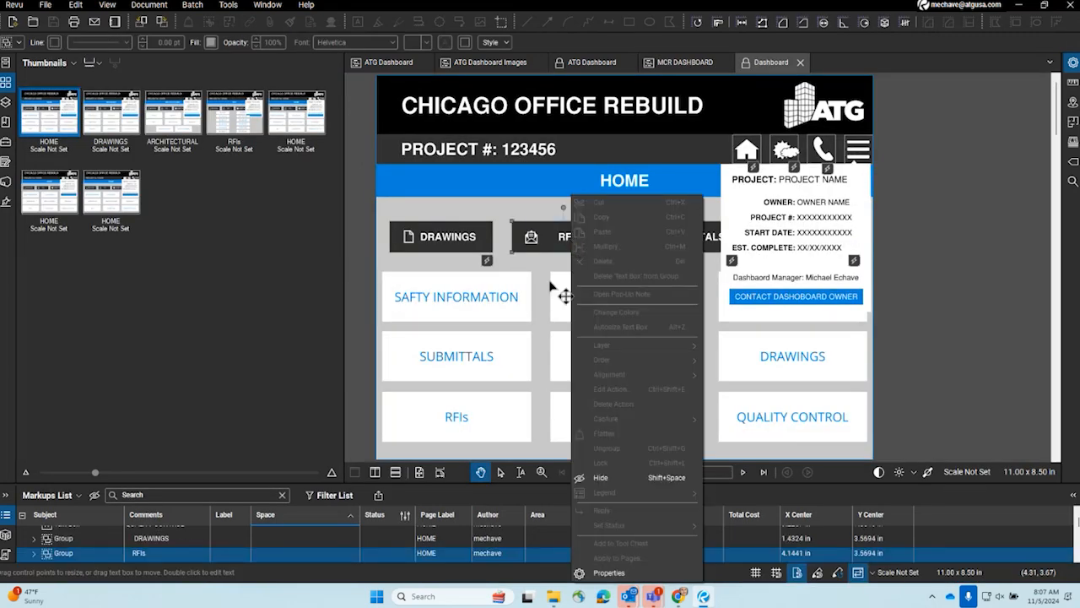
{"action": "left_click", "coordinate": [746, 67]}
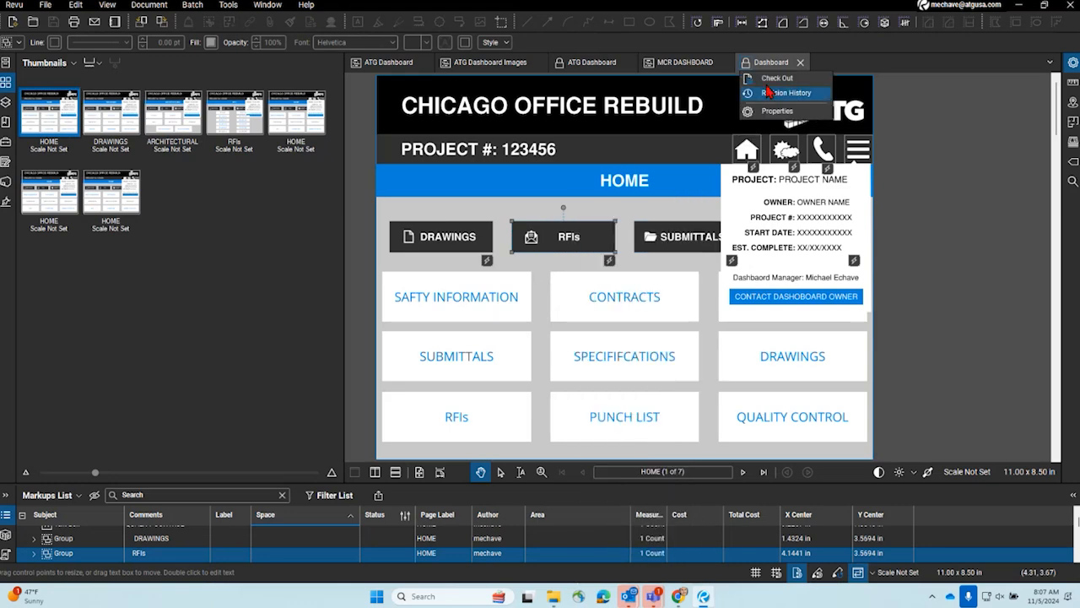
{"action": "left_click", "coordinate": [767, 79]}
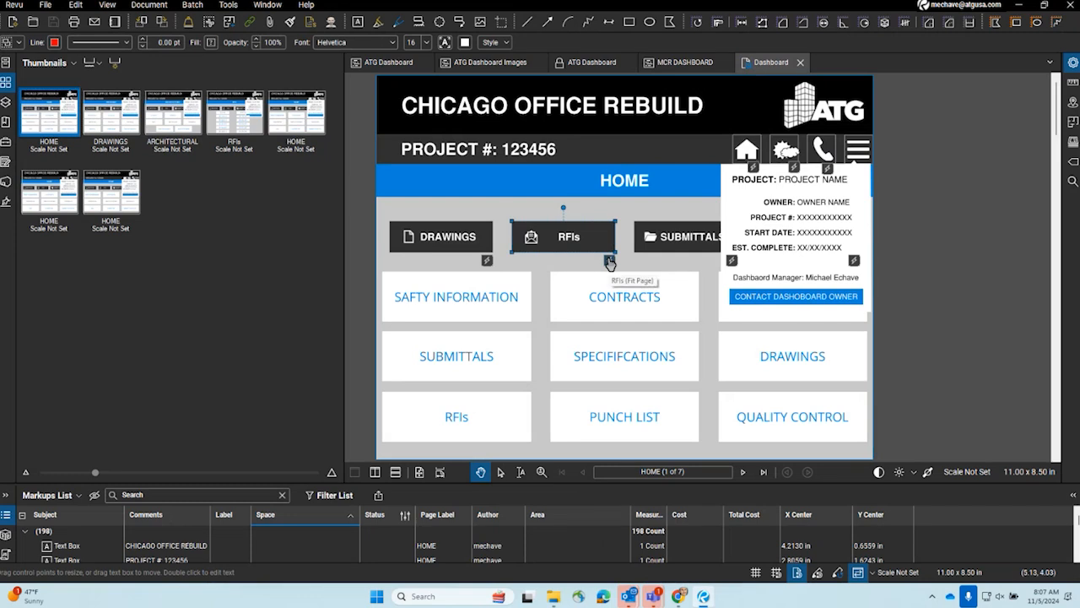
- Examine the project files offered as an Open target for the RFIs button's action, and cancel the edit
{"action": "right_click", "coordinate": [609, 261]}
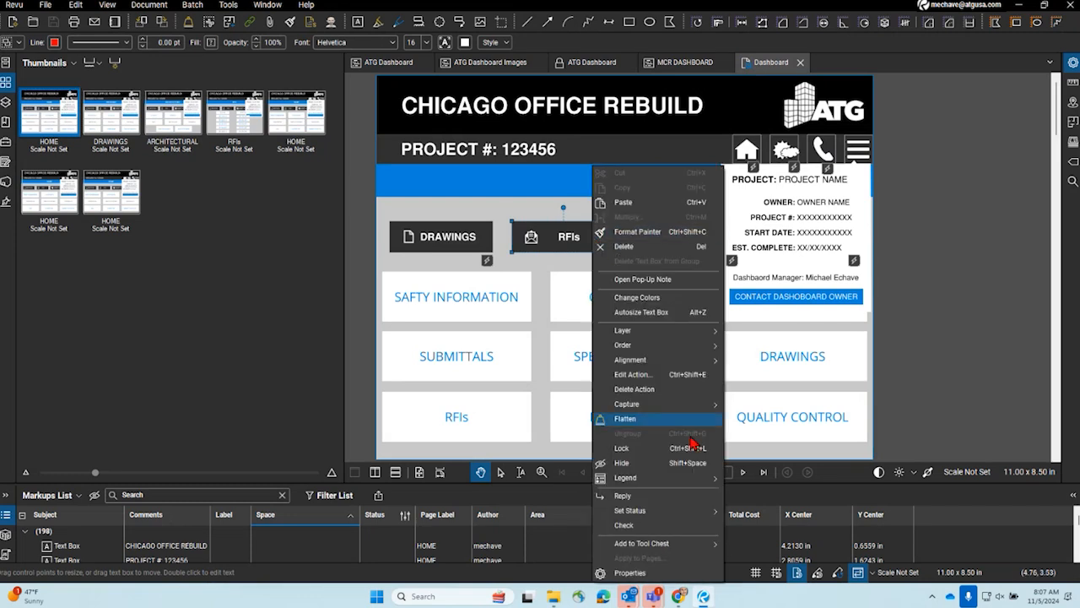
{"action": "left_click", "coordinate": [684, 374]}
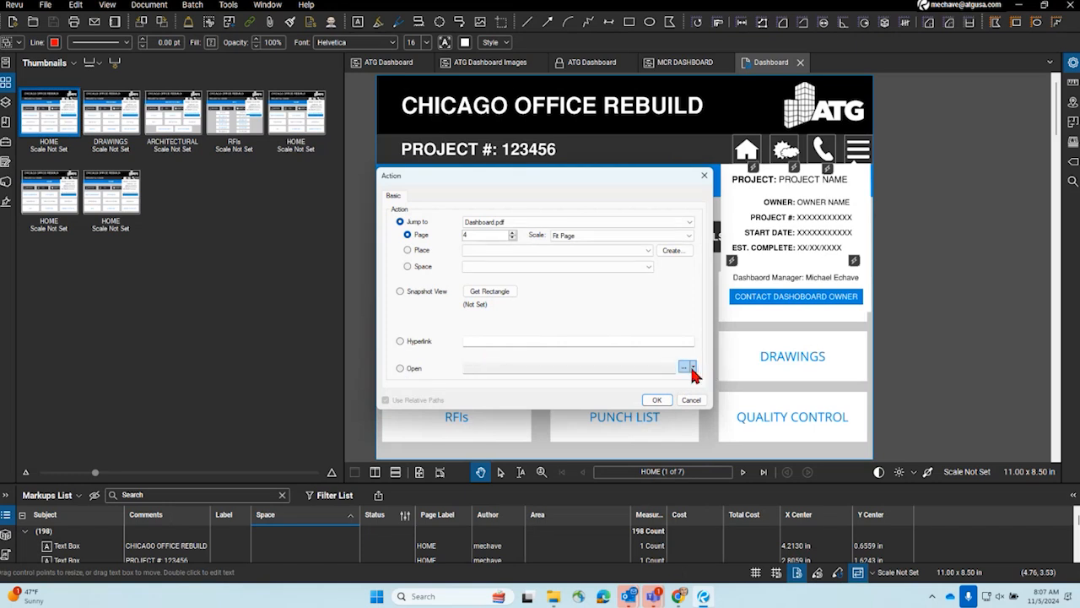
{"action": "left_click", "coordinate": [685, 368]}
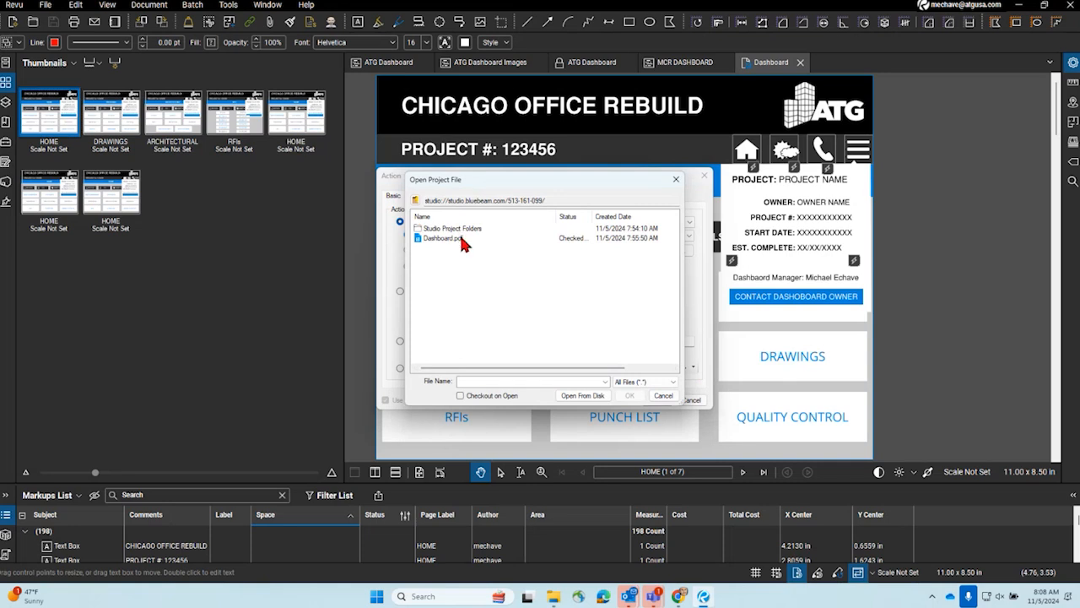
{"action": "left_click", "coordinate": [676, 178]}
{"action": "left_click", "coordinate": [704, 176]}
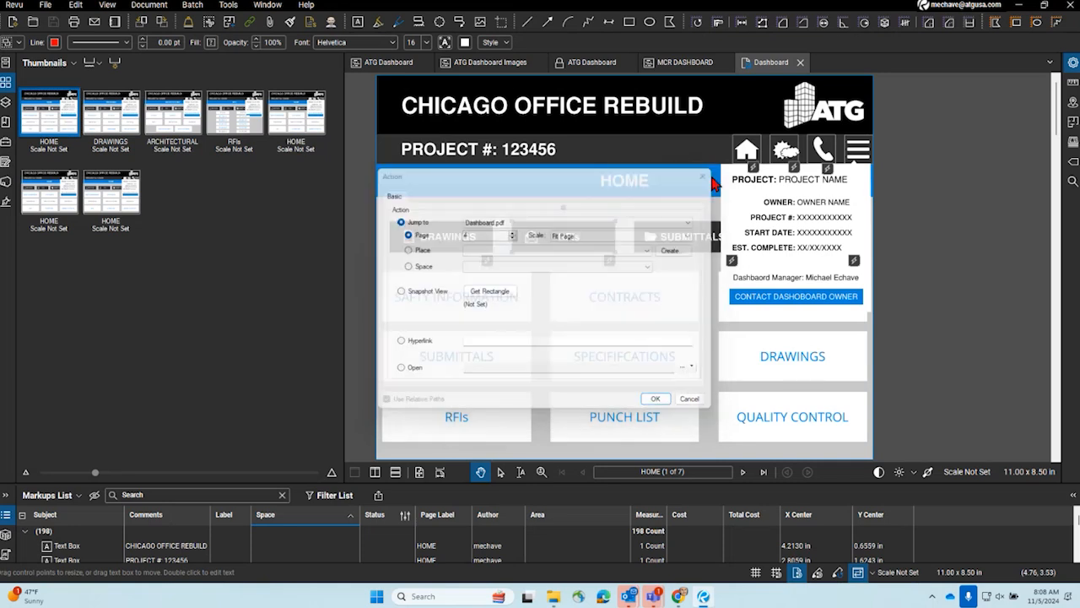
- Edit the RFIs button's action to Open and choose its target file from disk instead of from the project
{"action": "right_click", "coordinate": [574, 253]}
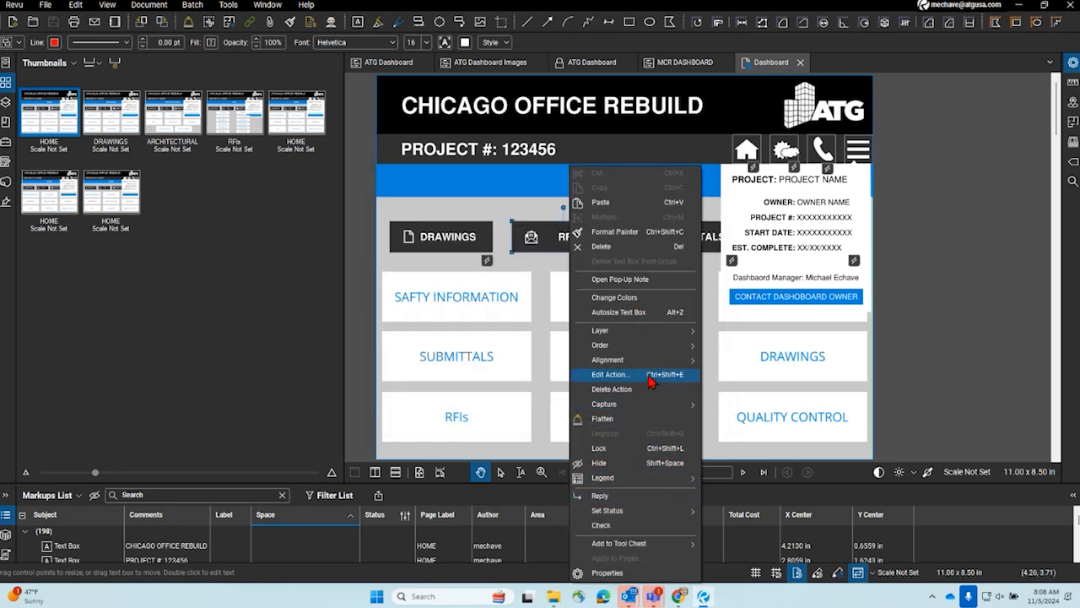
{"action": "left_click", "coordinate": [651, 378]}
{"action": "left_click", "coordinate": [400, 368]}
{"action": "left_click", "coordinate": [685, 366]}
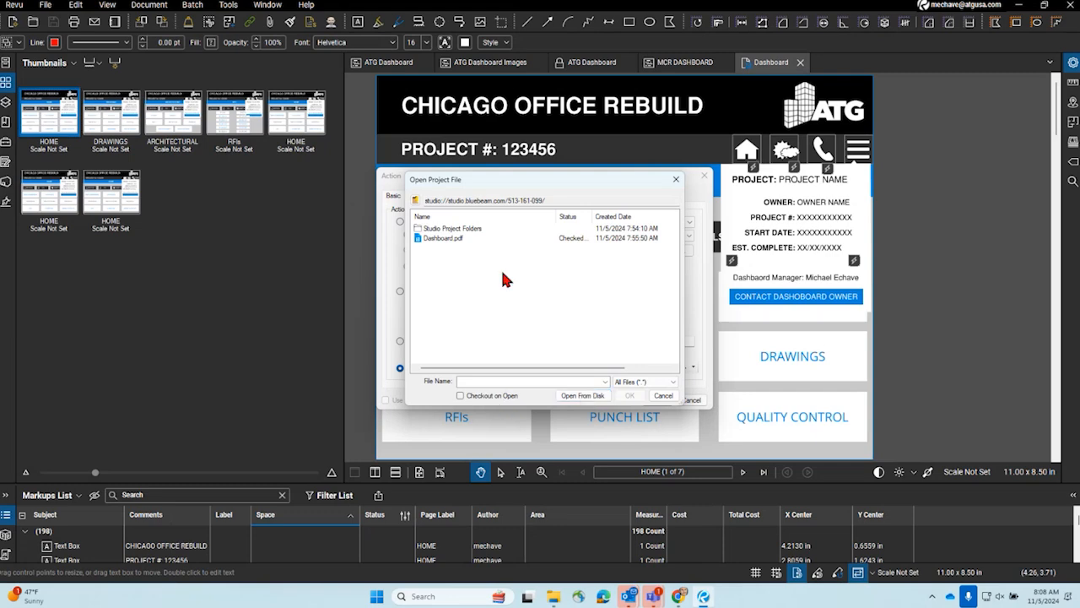
{"action": "left_click", "coordinate": [582, 395]}
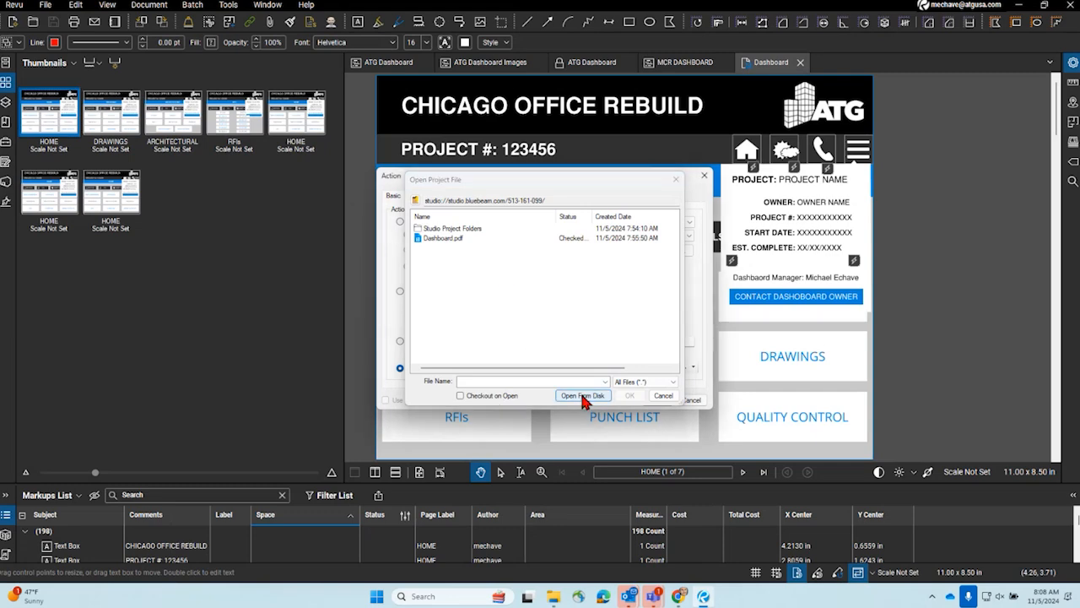
{"action": "left_click_drag", "start_coordinate": [574, 192], "coordinate": [0, 221]}
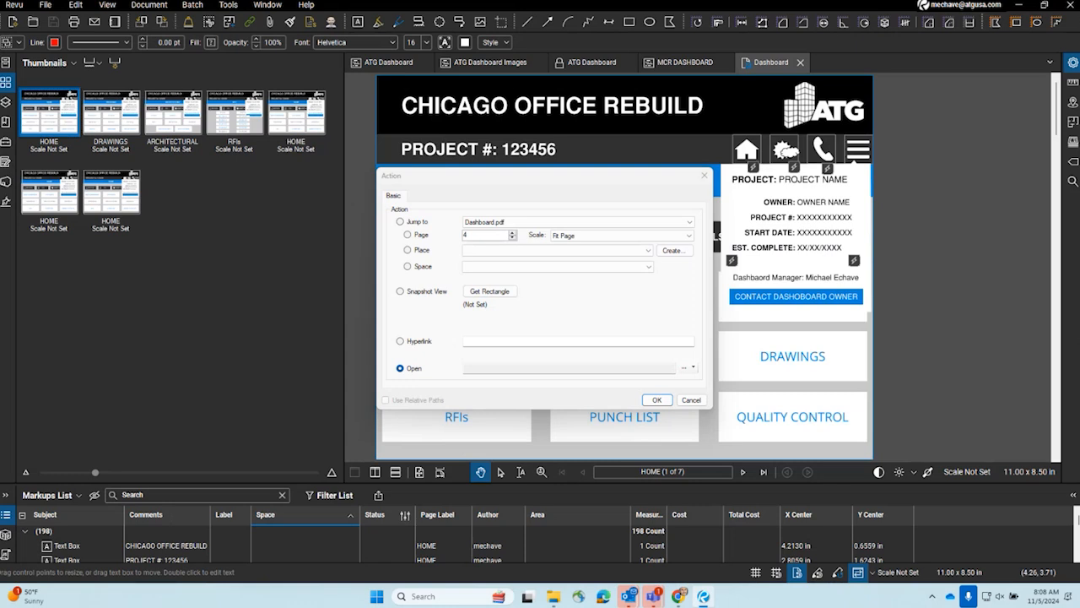
- Browse to the DashBoards folder within Bluebeam Revu for the Open target, and cancel the file selection and the action edit
{"action": "left_click", "coordinate": [683, 368]}
{"action": "left_click_drag", "start_coordinate": [532, 176], "coordinate": [562, 91]}
{"action": "scroll", "coordinate": [589, 290], "scroll_direction": "down", "scroll_amount": 2}
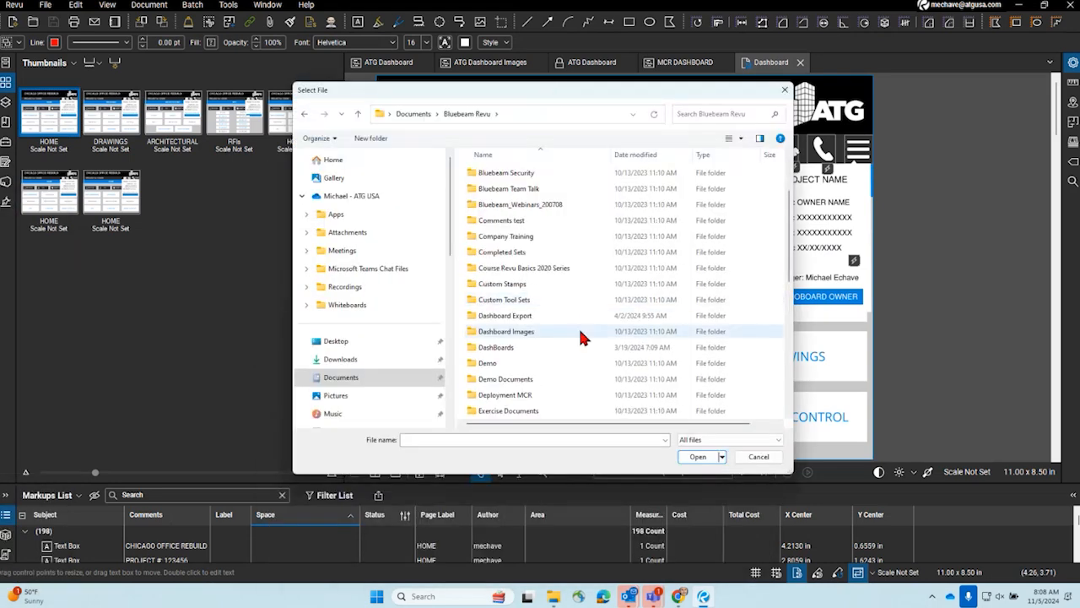
{"action": "left_click", "coordinate": [524, 345]}
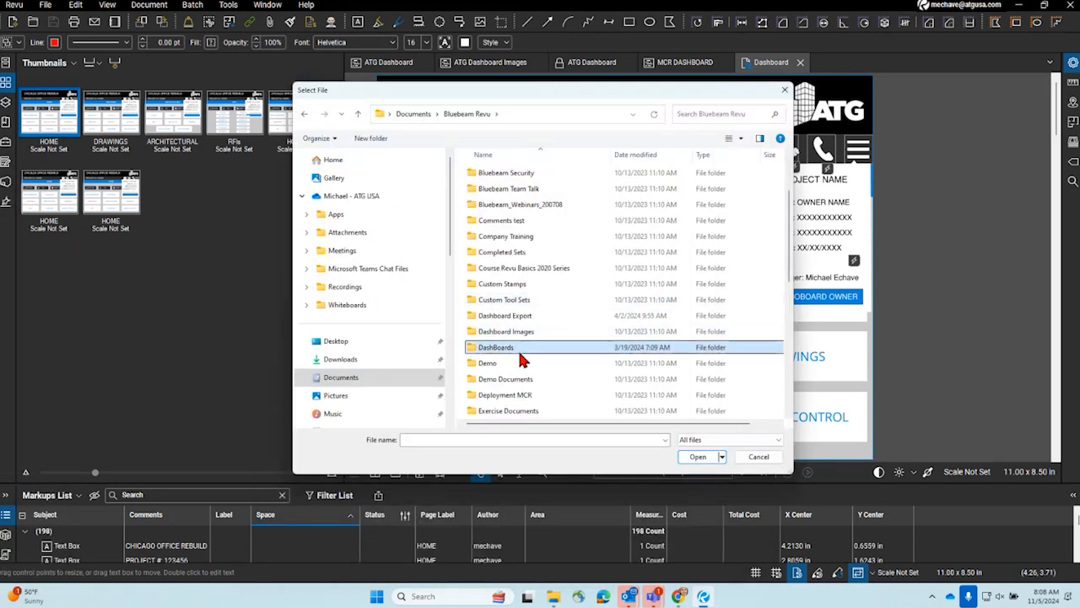
{"action": "left_click", "coordinate": [686, 458]}
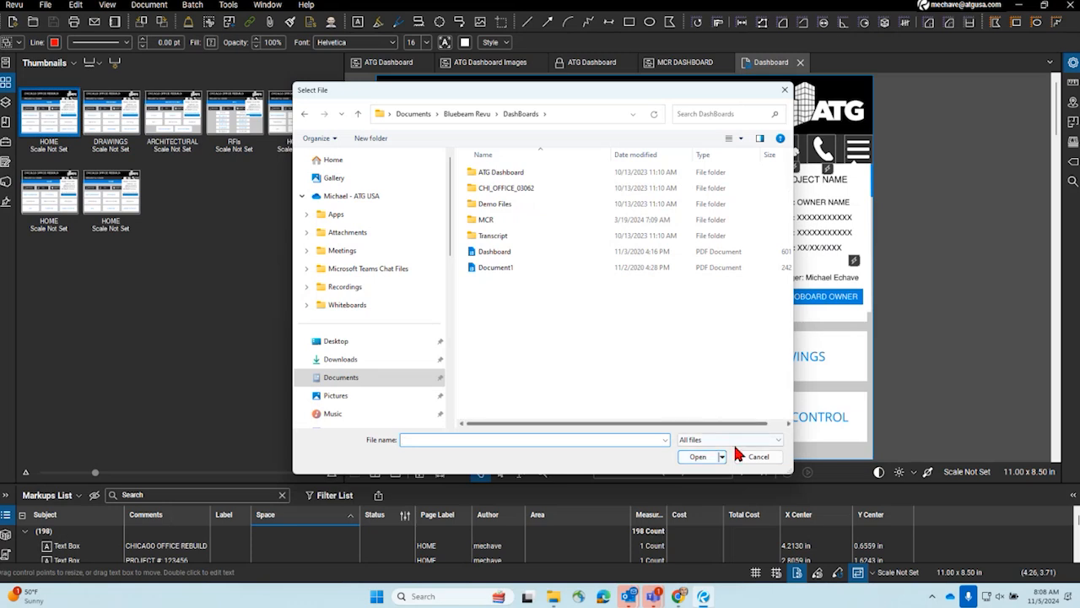
{"action": "left_click", "coordinate": [759, 457]}
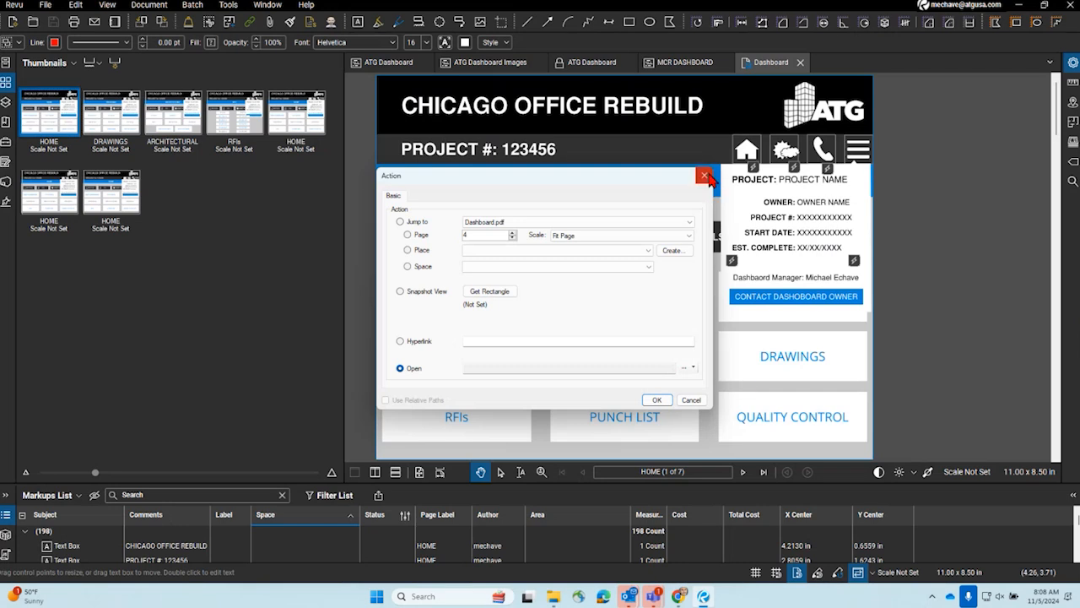
{"action": "left_click", "coordinate": [705, 175]}
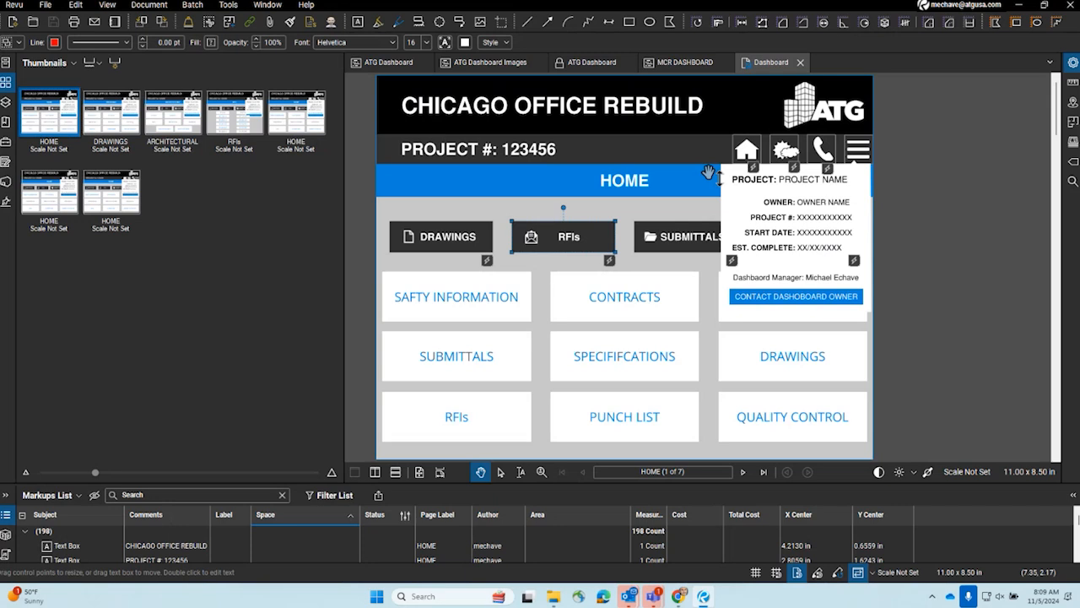
- Edit the RFIs button's action to open a folder, with My Computer as the folder's location
{"action": "right_click", "coordinate": [563, 240]}
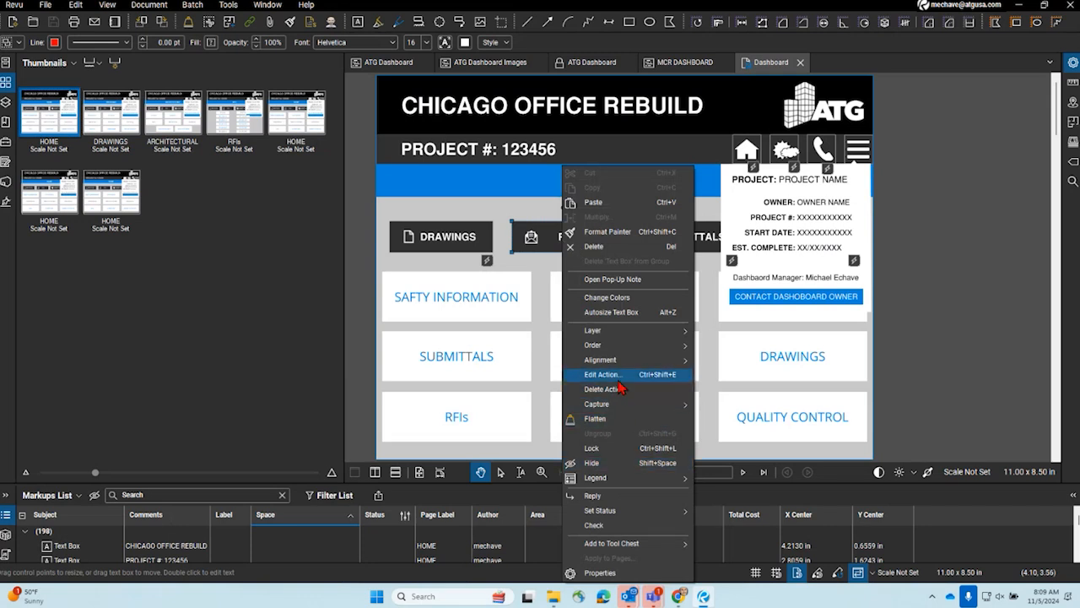
{"action": "left_click", "coordinate": [619, 376]}
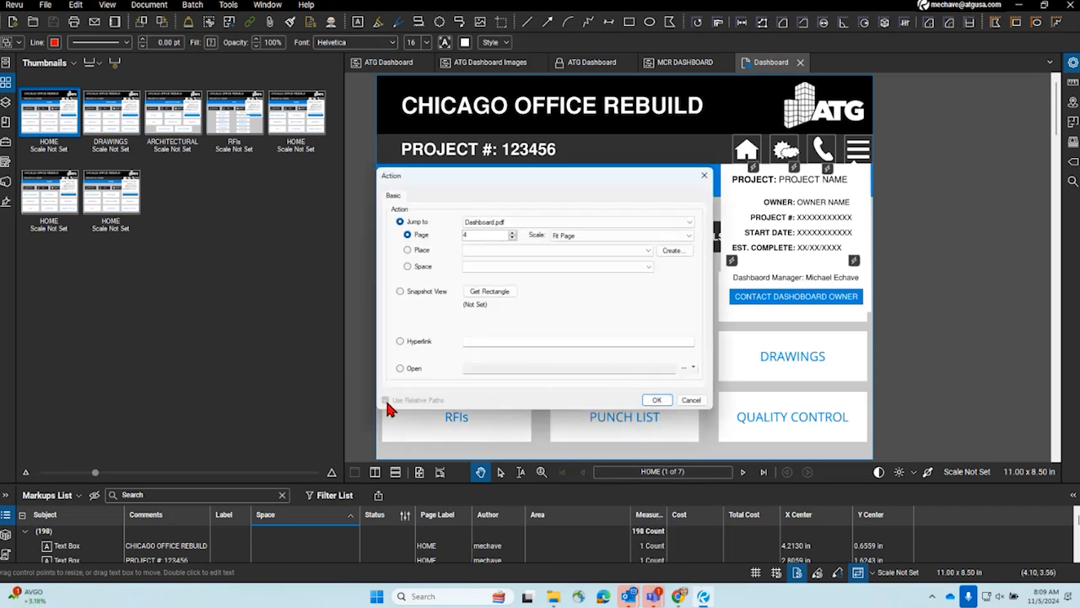
{"action": "left_click", "coordinate": [414, 369]}
{"action": "left_click", "coordinate": [693, 368]}
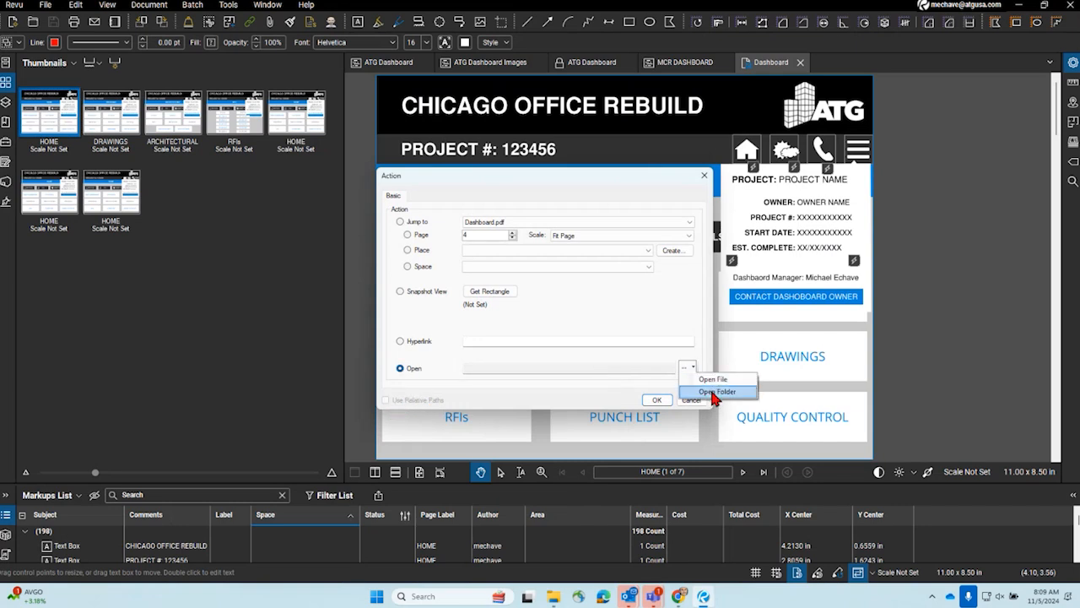
{"action": "left_click", "coordinate": [715, 393]}
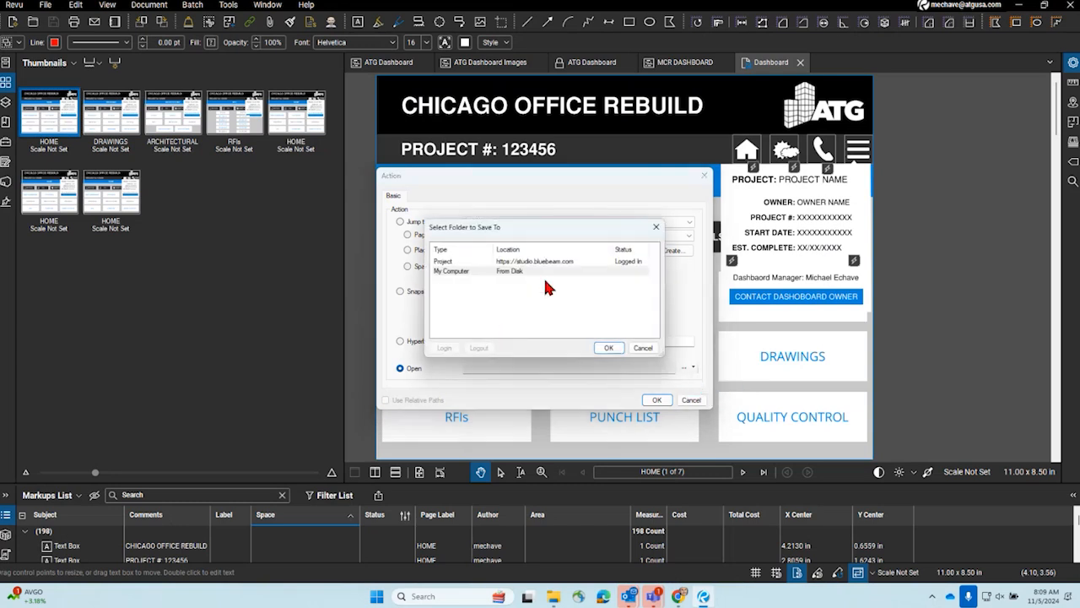
{"action": "left_click_drag", "start_coordinate": [506, 227], "coordinate": [0, 325]}
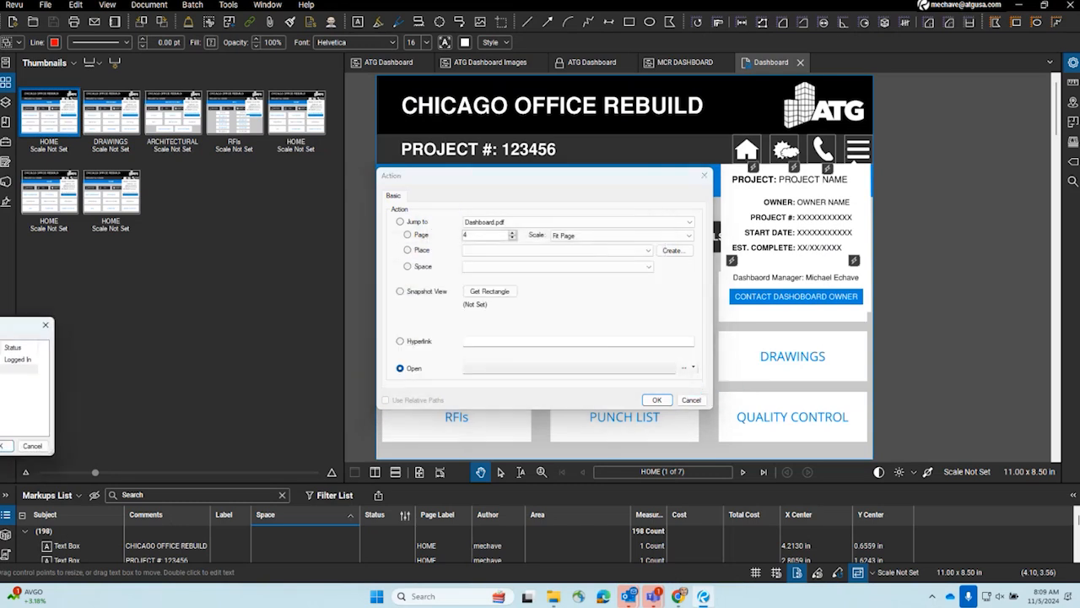
{"action": "left_click", "coordinate": [3, 446]}
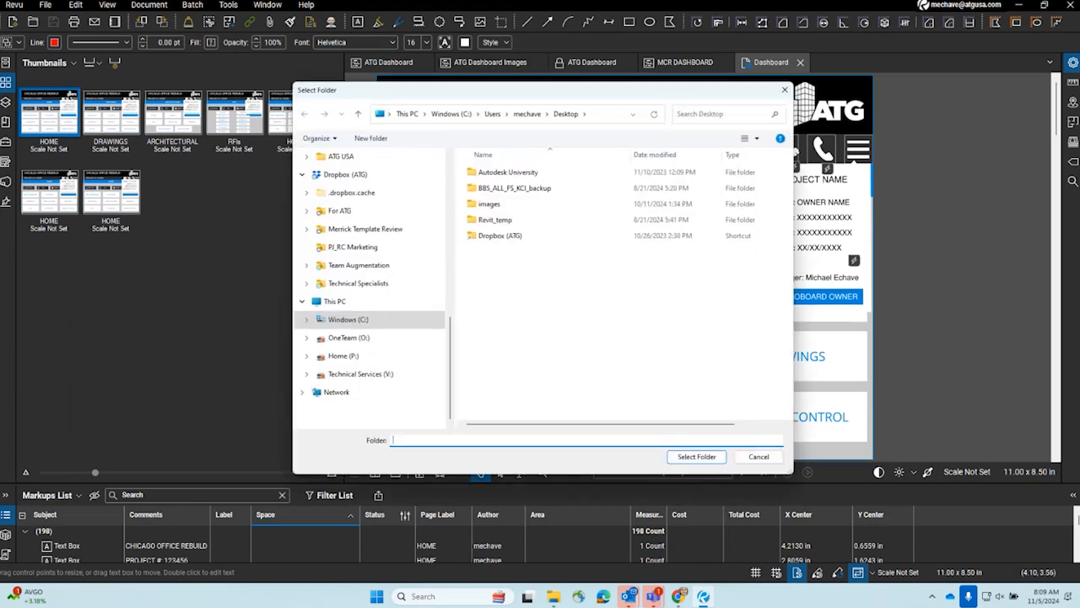
{"action": "left_click_drag", "start_coordinate": [360, 92], "coordinate": [0, 210]}
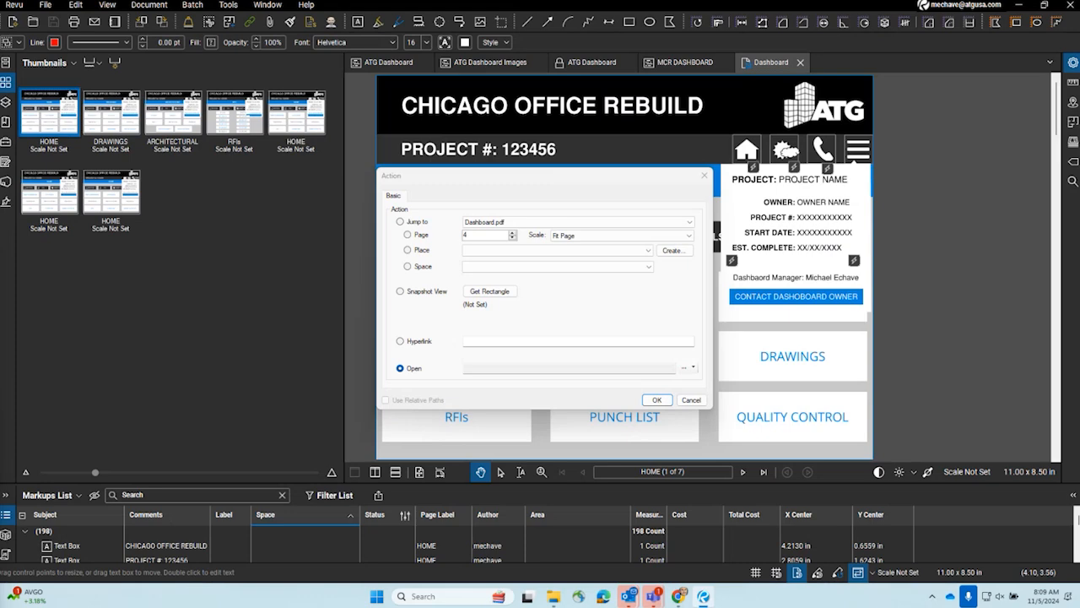
- Select the Demo Documents folder within Bluebeam Revu as the target of the RFIs button's Open action
{"action": "left_click", "coordinate": [684, 368]}
{"action": "left_click_drag", "start_coordinate": [593, 169], "coordinate": [697, 118]}
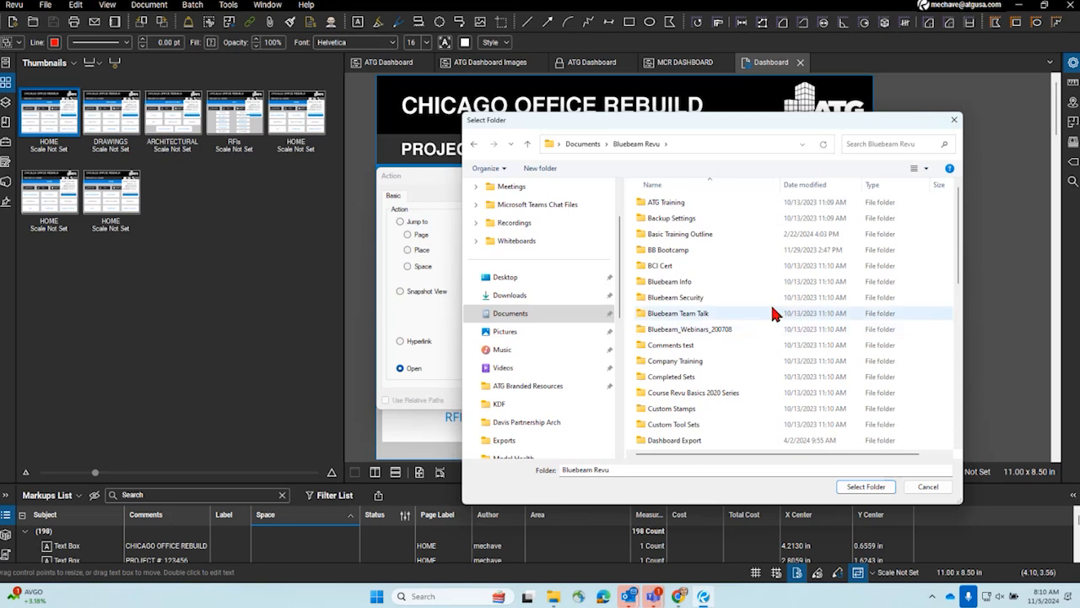
{"action": "scroll", "coordinate": [721, 393], "scroll_direction": "down", "scroll_amount": 5}
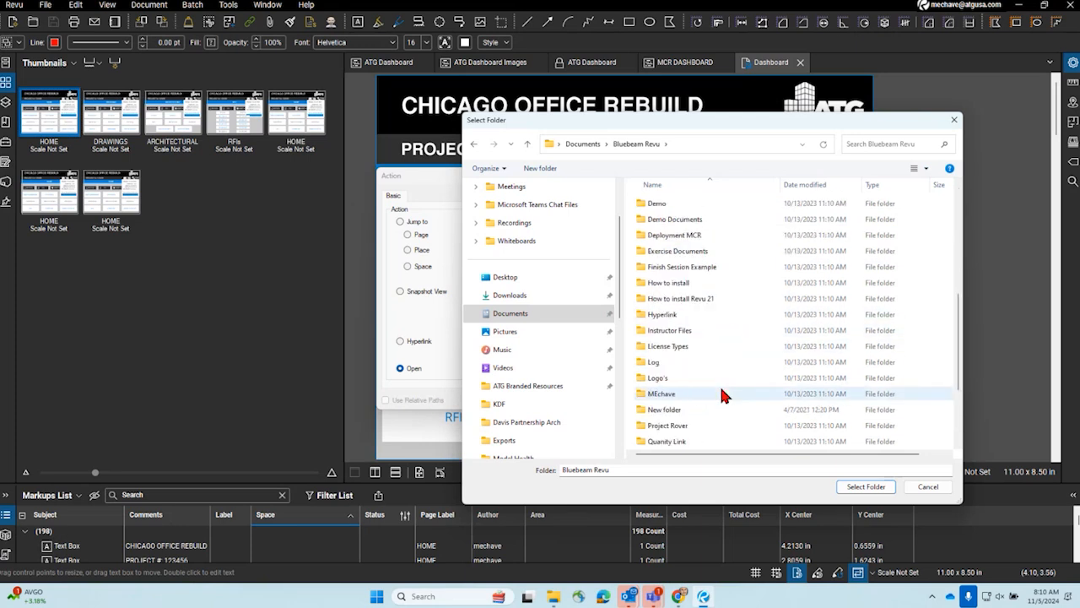
{"action": "left_click", "coordinate": [709, 265]}
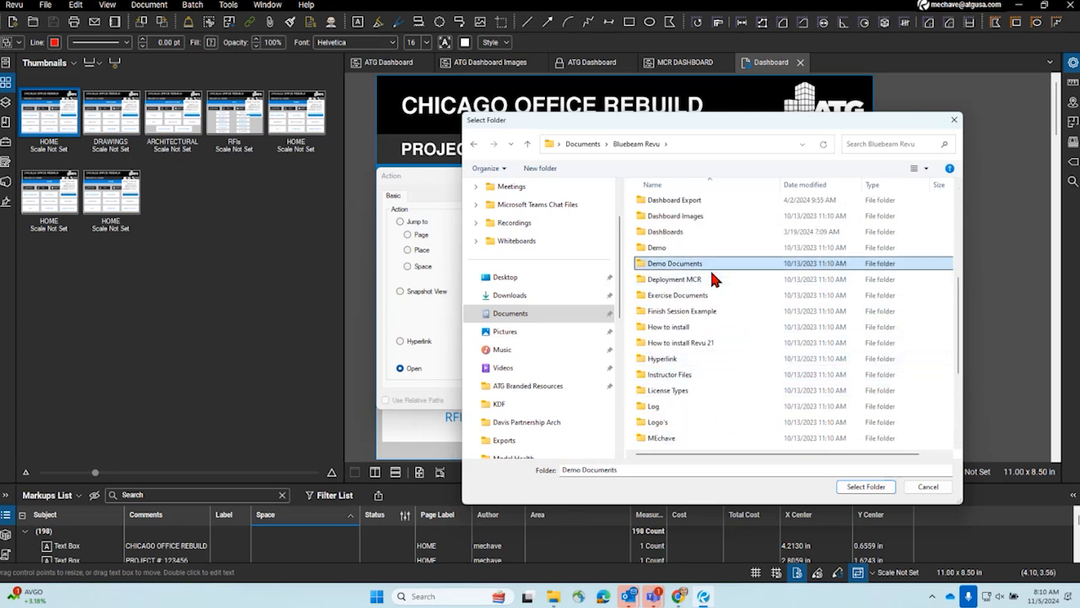
{"action": "left_click", "coordinate": [866, 486]}
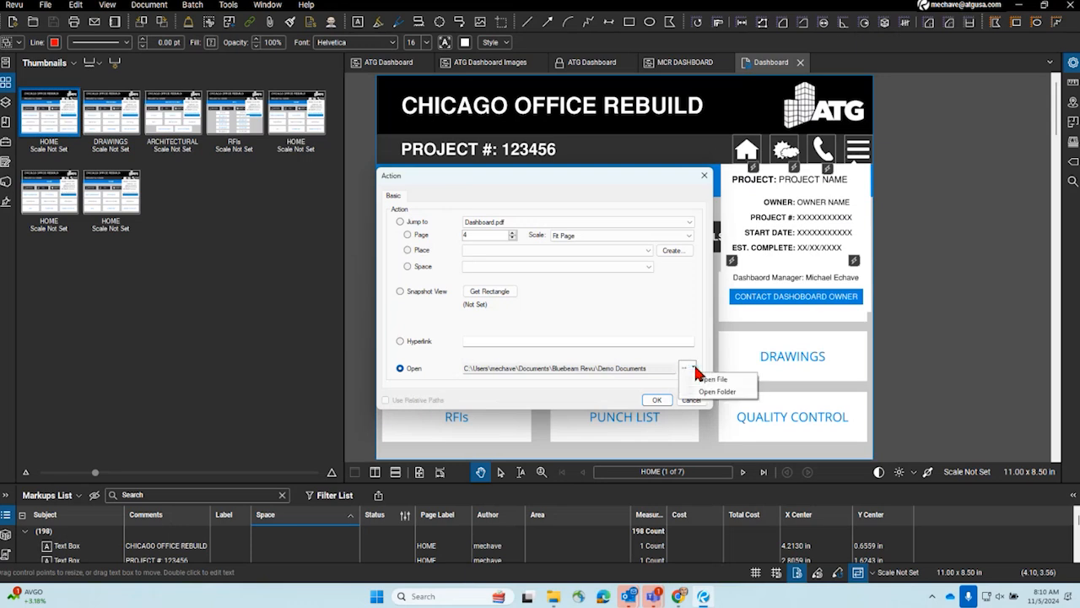
- Point the RFIs button's Open action to A1.2.0 - 2ND FLOOR REFERENCE PLAN.pdf in the Sheets folder, and discard the edit
{"action": "left_click_drag", "start_coordinate": [553, 184], "coordinate": [2, 203]}
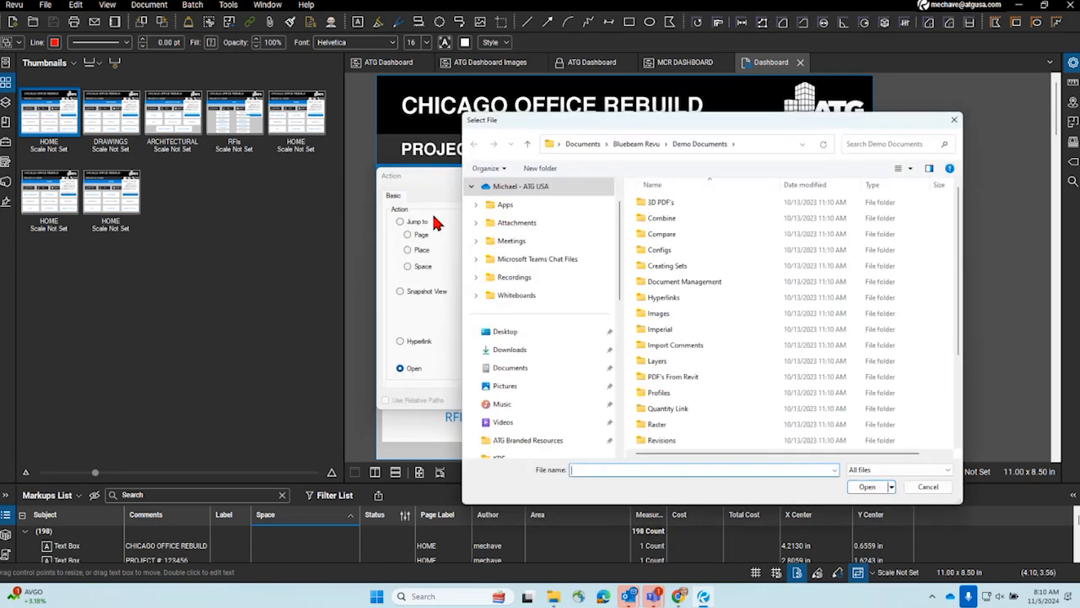
{"action": "left_click_drag", "start_coordinate": [556, 119], "coordinate": [2, 179]}
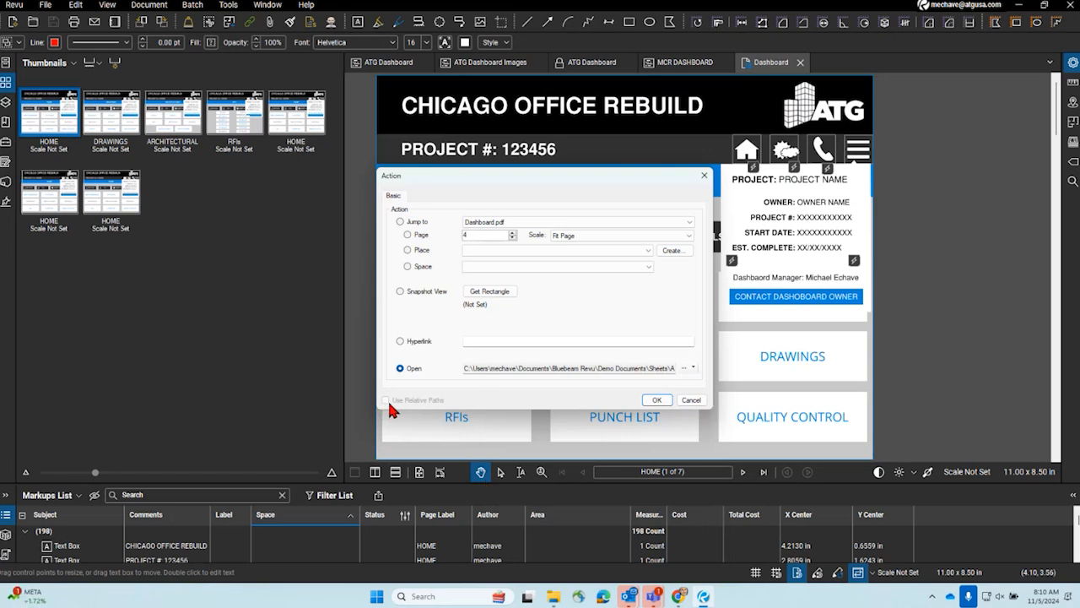
{"action": "left_click_drag", "start_coordinate": [487, 368], "coordinate": [827, 386]}
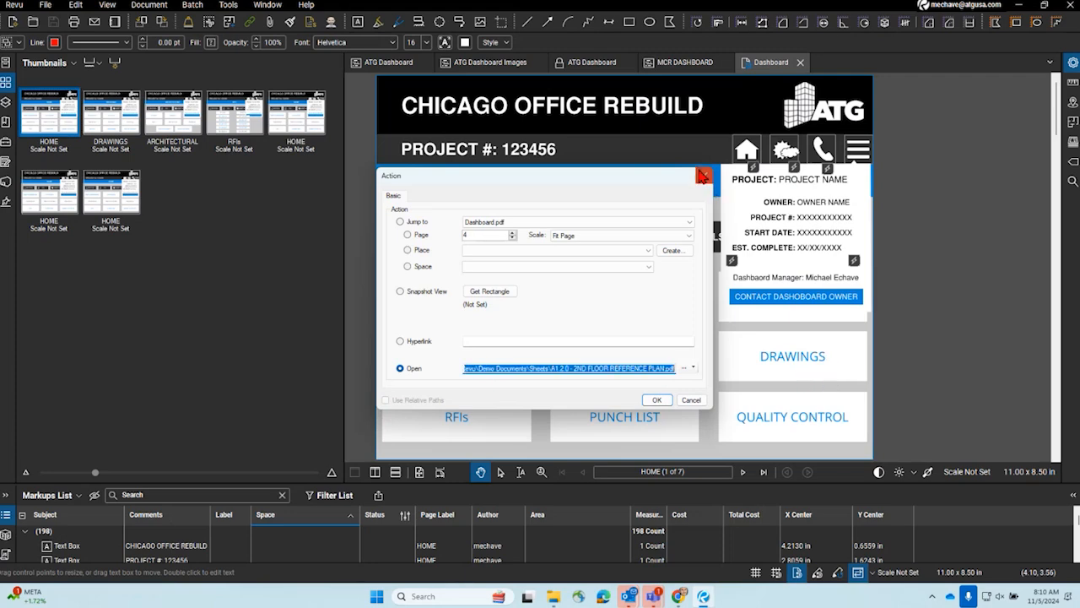
{"action": "left_click", "coordinate": [704, 175]}
- Close the project's Dashboard.pdf without checking it in, and open the recent Dashboard.pdf stored in the local DashBoards folder
{"action": "left_click", "coordinate": [800, 61]}
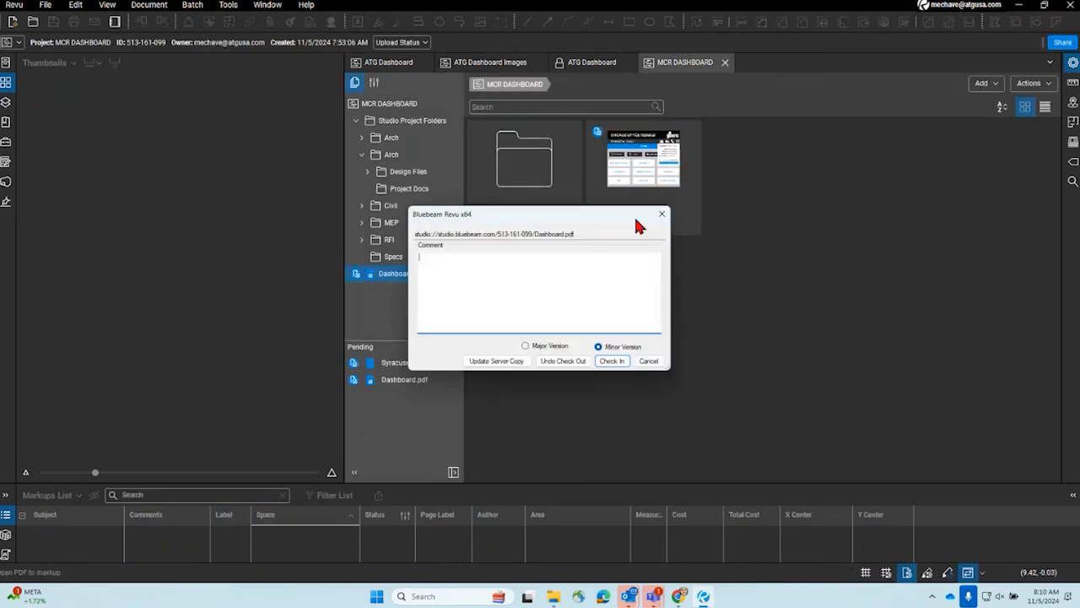
{"action": "left_click", "coordinate": [646, 361]}
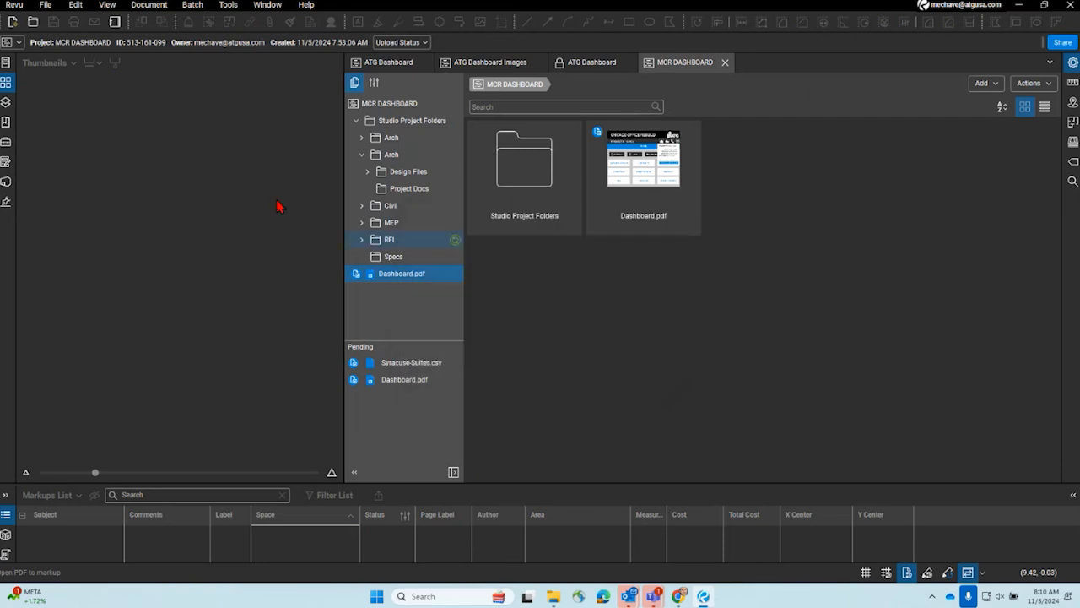
{"action": "left_click", "coordinate": [7, 63]}
{"action": "mouse_move", "coordinate": [138, 189]}
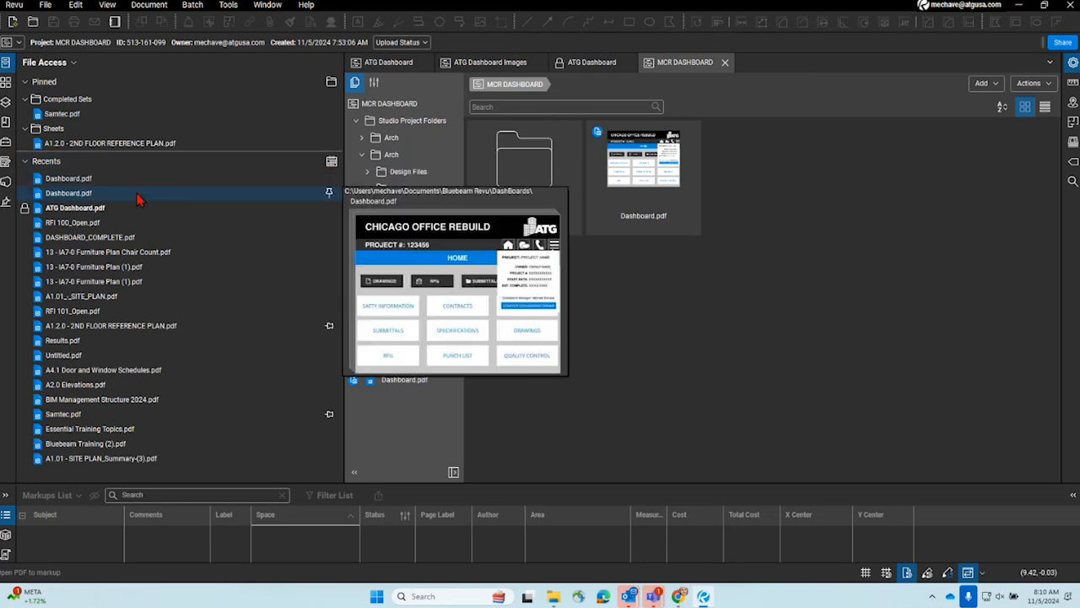
{"action": "left_click", "coordinate": [139, 199]}
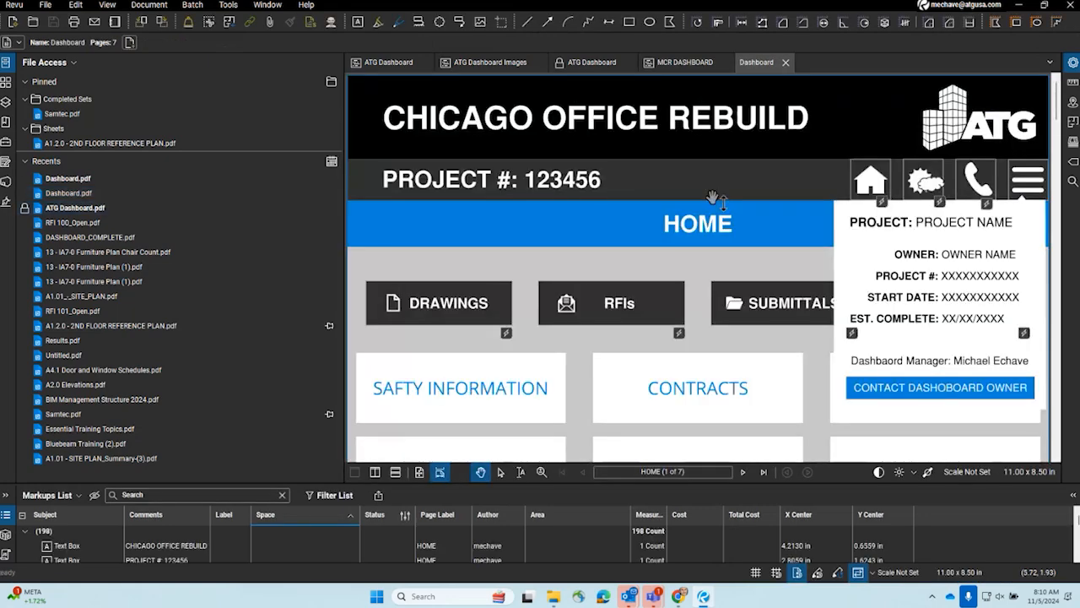
- Point the upper DRAWINGS button's Open action to the disk file A1.2.0 - 2ND FLOOR REFERENCE PLAN.pdf in the Sheets folder
{"action": "right_click", "coordinate": [451, 312]}
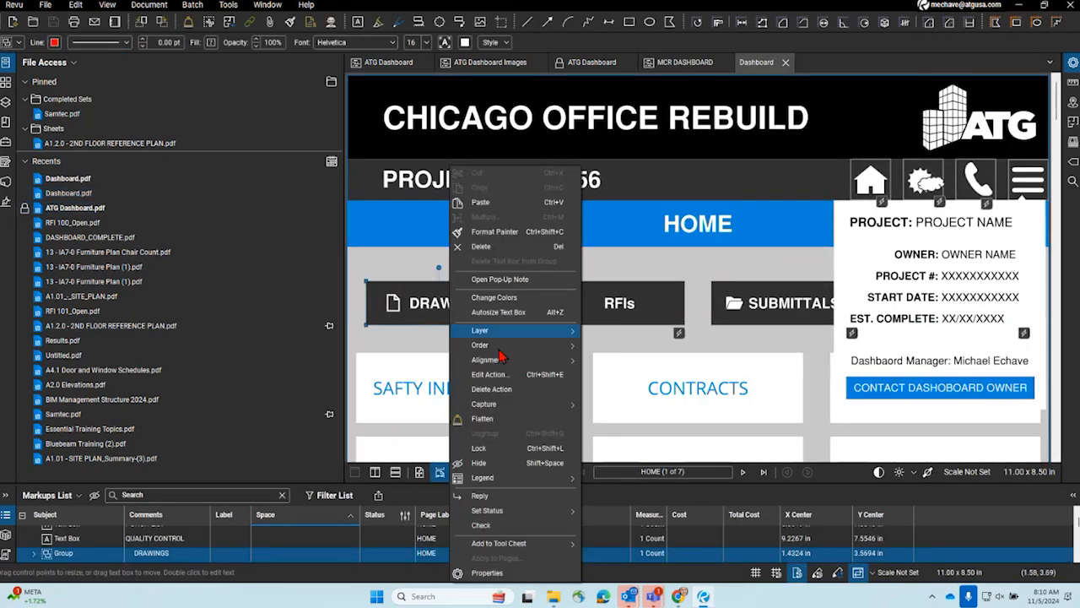
{"action": "left_click", "coordinate": [529, 377]}
{"action": "left_click", "coordinate": [399, 368]}
{"action": "left_click", "coordinate": [684, 367]}
{"action": "left_click", "coordinate": [701, 380]}
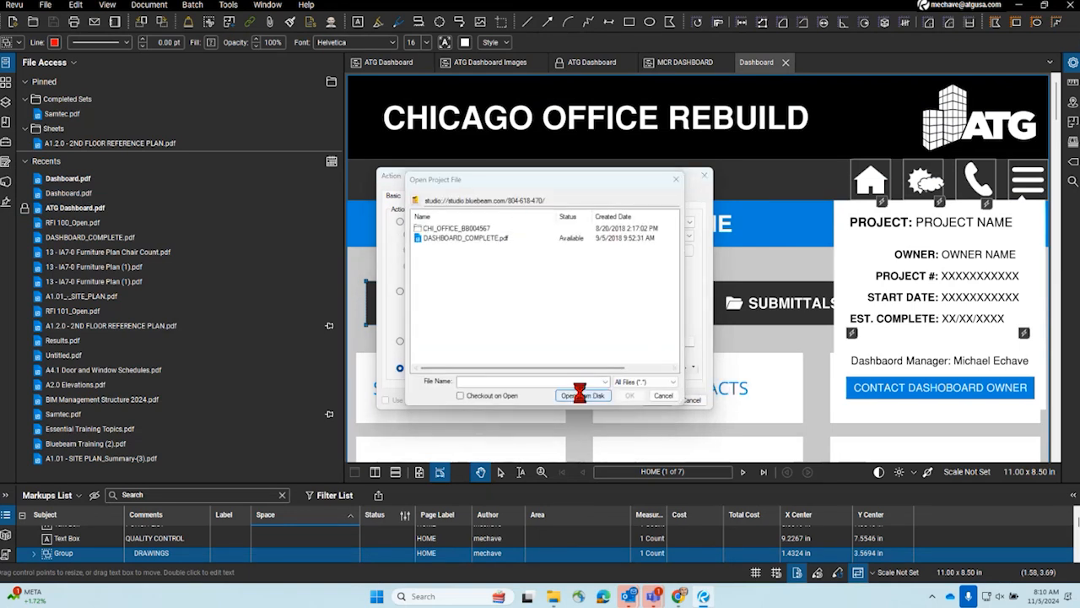
{"action": "left_click", "coordinate": [581, 395]}
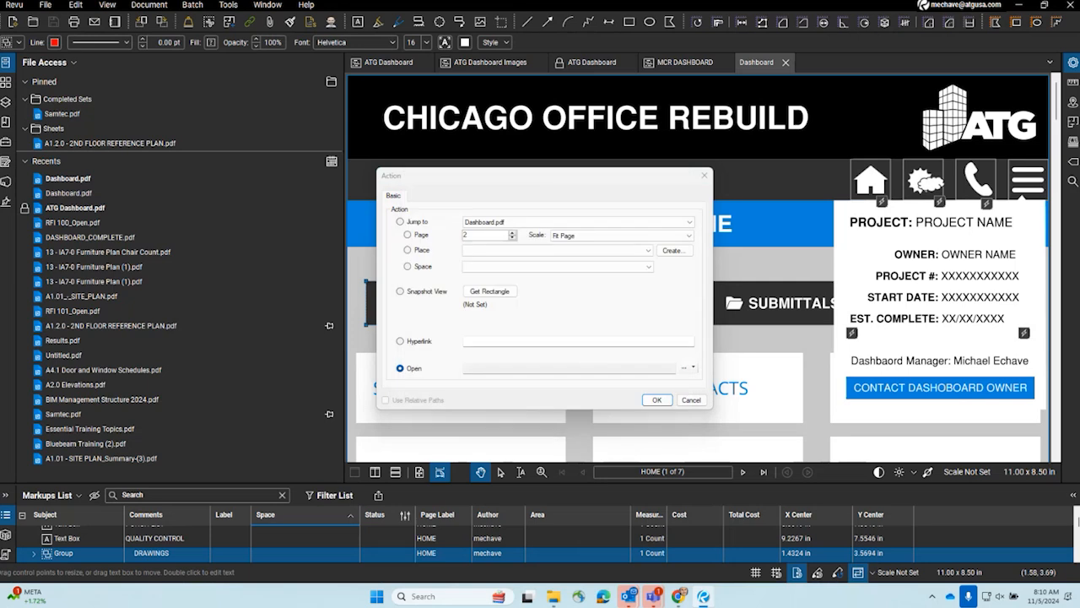
{"action": "key", "text": "Return"}
- Make the DRAWINGS button's link use relative paths, inspect the resulting file path, and discard the action edit
{"action": "left_click", "coordinate": [400, 399]}
{"action": "left_click", "coordinate": [413, 401]}
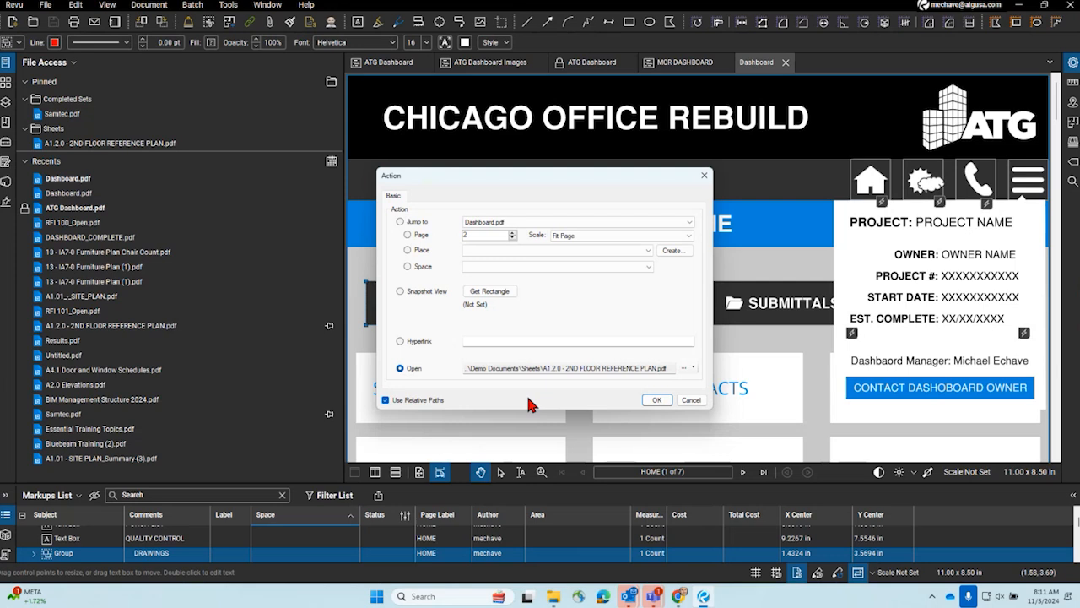
{"action": "left_click_drag", "start_coordinate": [495, 368], "coordinate": [718, 370]}
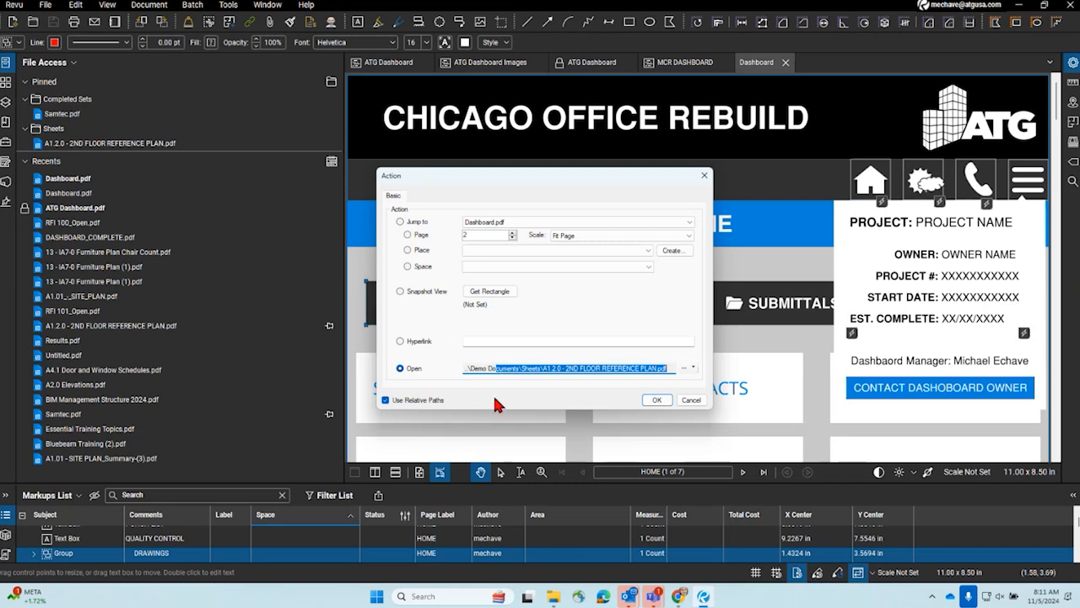
{"action": "left_click", "coordinate": [705, 177]}
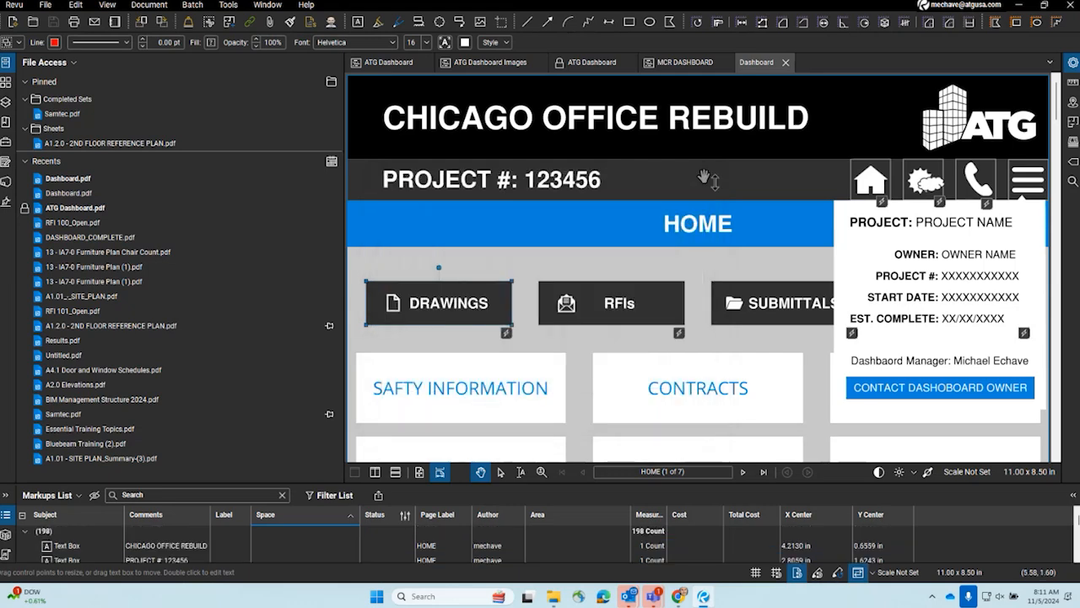
- Collapse the recent files list to give the dashboard page more room, and show the top of the HOME page
{"action": "left_click", "coordinate": [6, 79]}
{"action": "scroll", "coordinate": [506, 254], "scroll_direction": "down", "scroll_amount": 10}
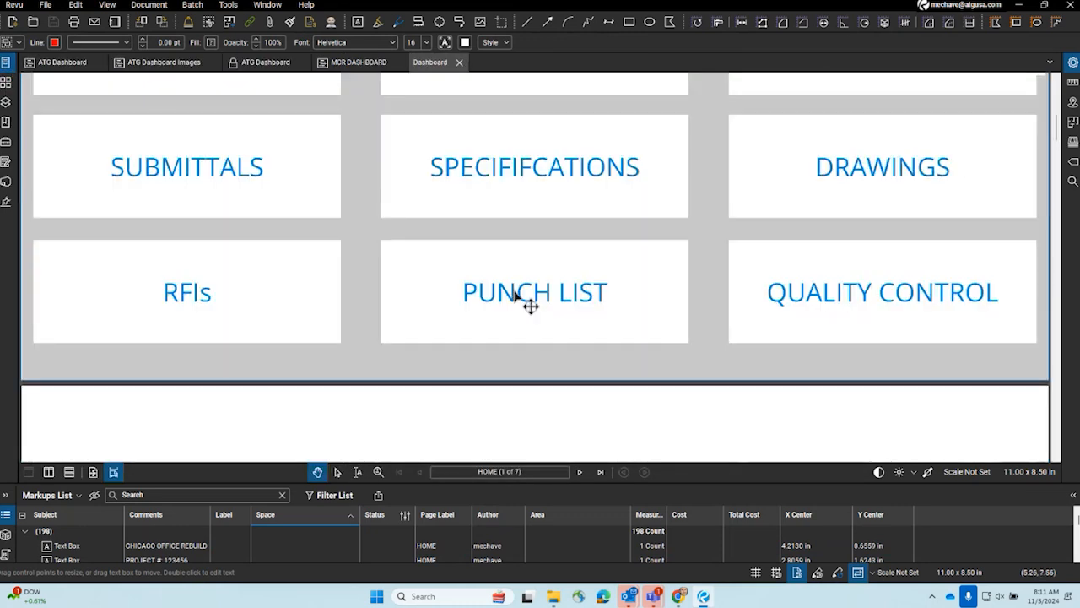
{"action": "scroll", "coordinate": [526, 298], "scroll_direction": "up", "scroll_amount": 8}
{"action": "left_click", "coordinate": [73, 472]}
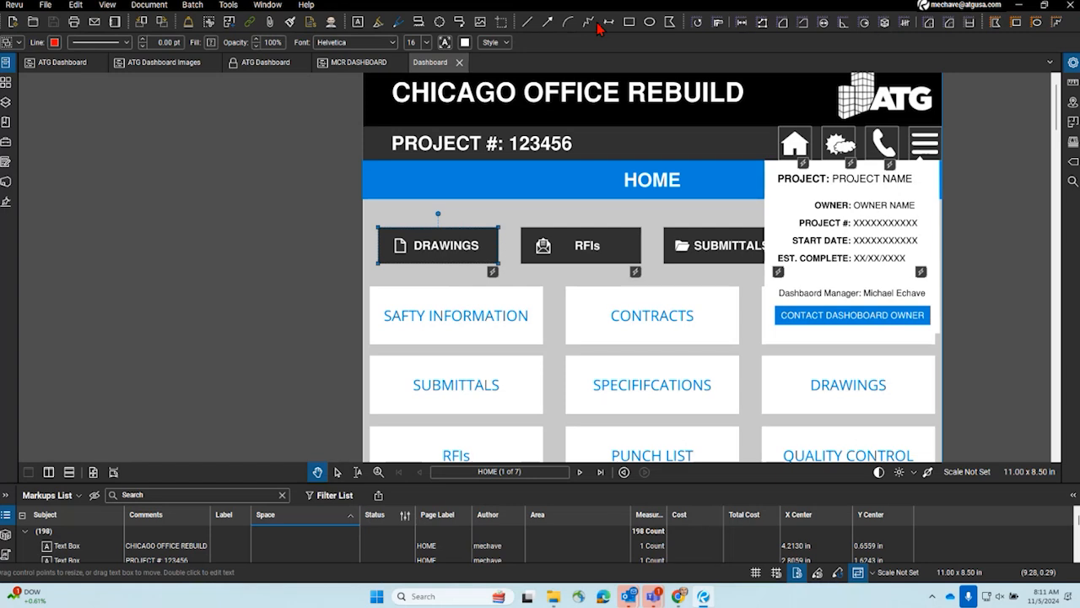
- Switch to Chrome, go to app.bluebeam.com, and open ATG Dashboard.pdf from the ATG Dashboard Studio project
{"action": "mouse_move", "coordinate": [675, 601]}
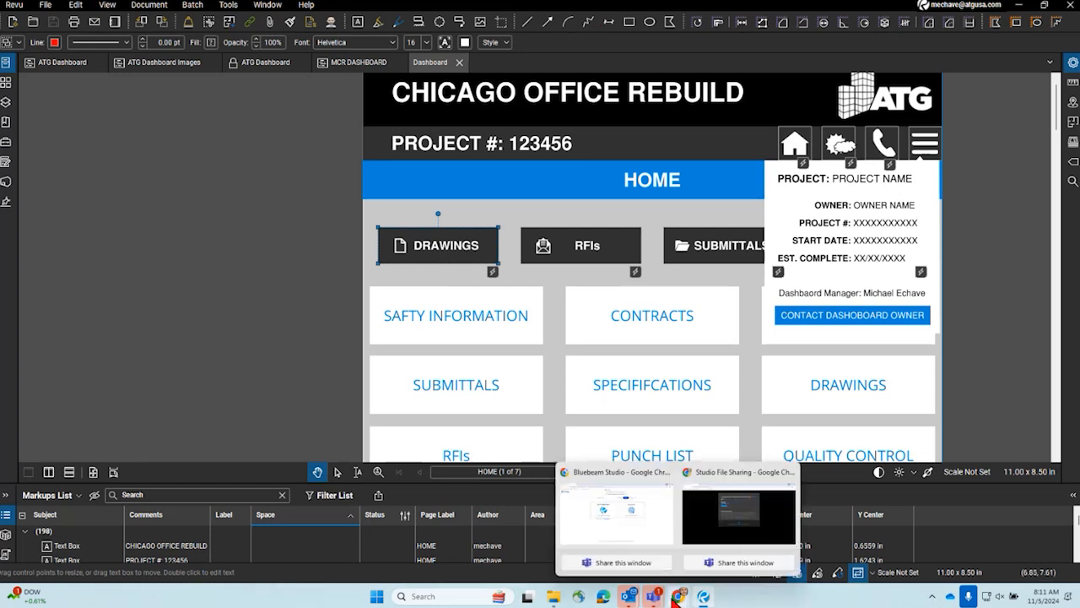
{"action": "left_click", "coordinate": [654, 533]}
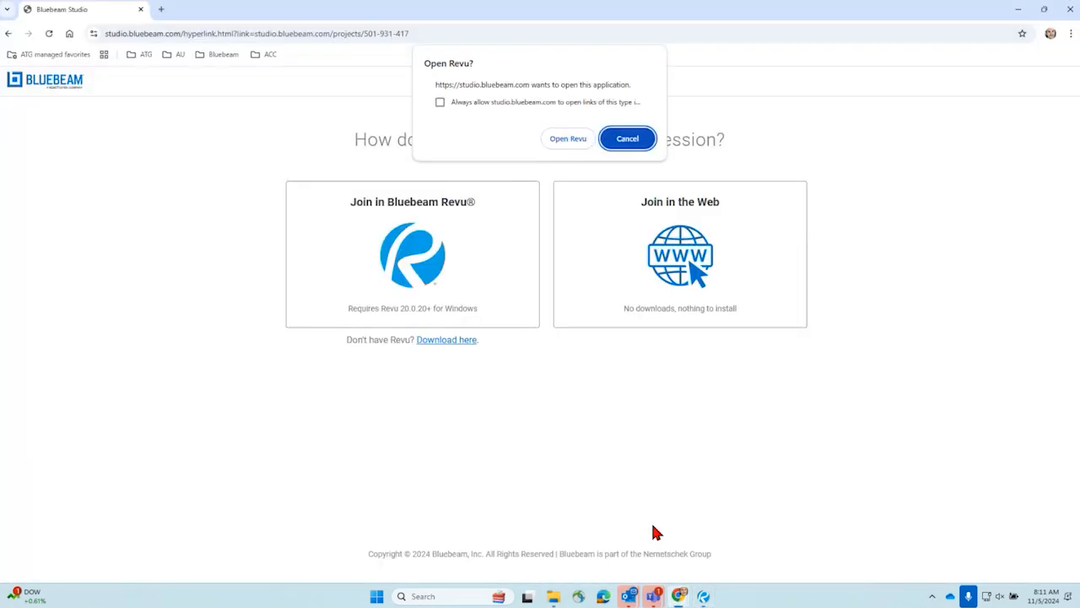
{"action": "left_click", "coordinate": [249, 34]}
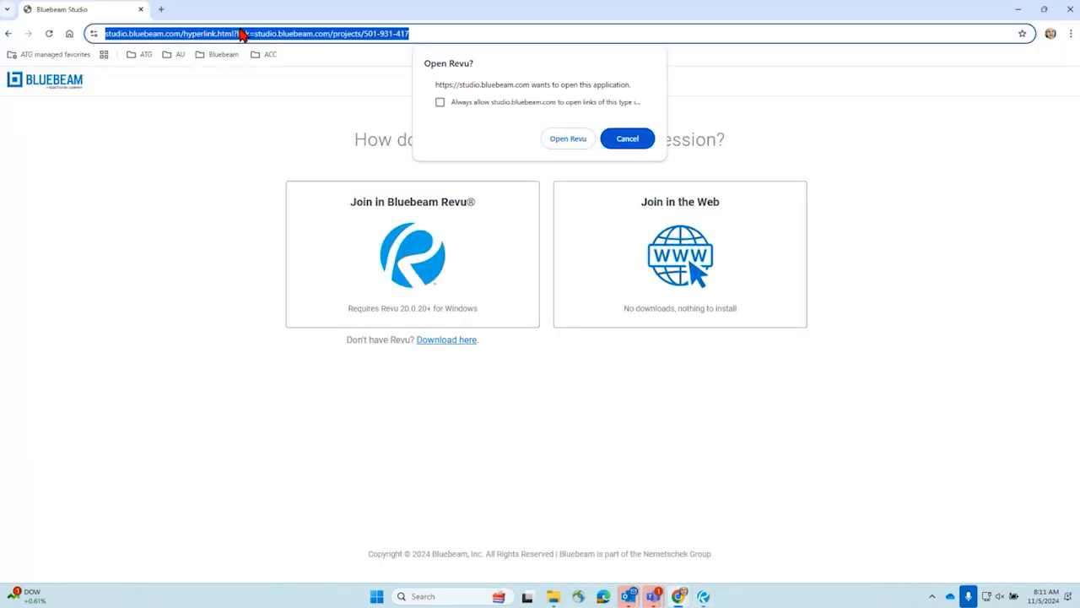
{"action": "type", "text": "app"}
{"action": "key", "text": "Return"}
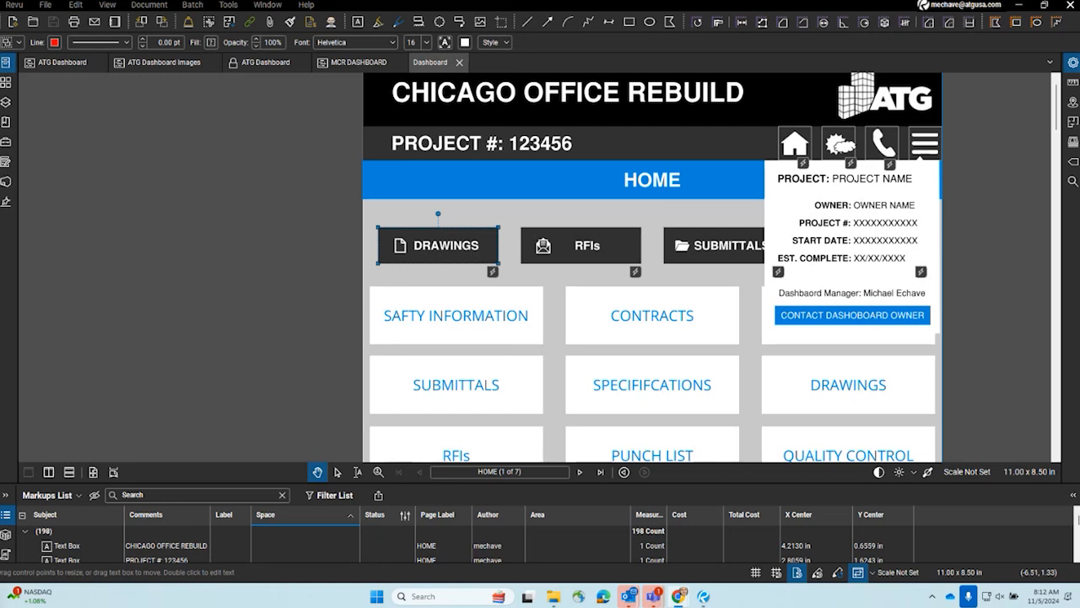
{"action": "left_click_drag", "start_coordinate": [0, 152], "coordinate": [651, 7]}
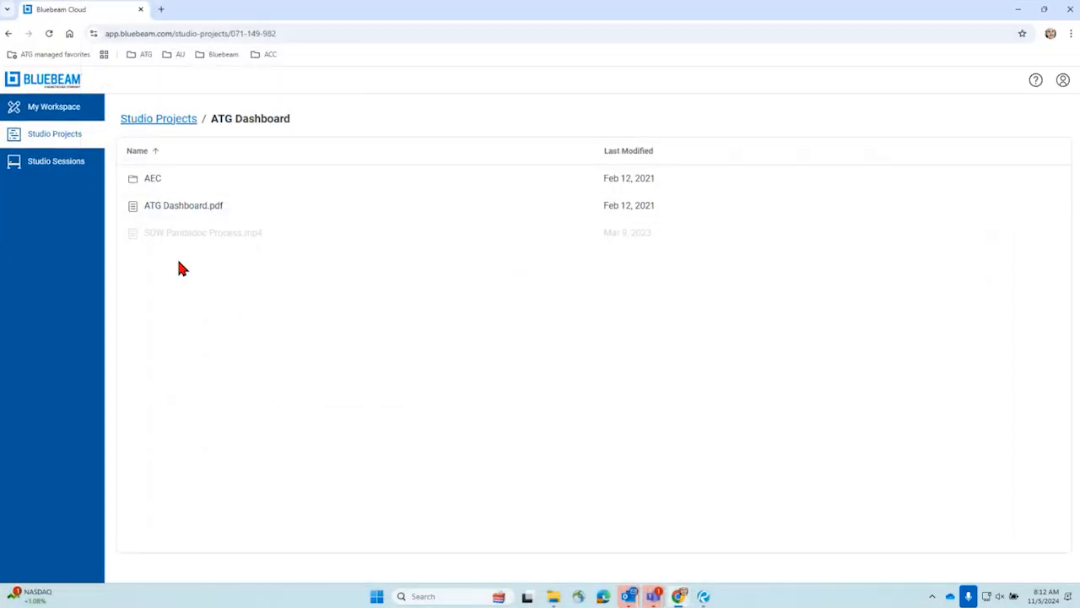
{"action": "left_click", "coordinate": [175, 211]}
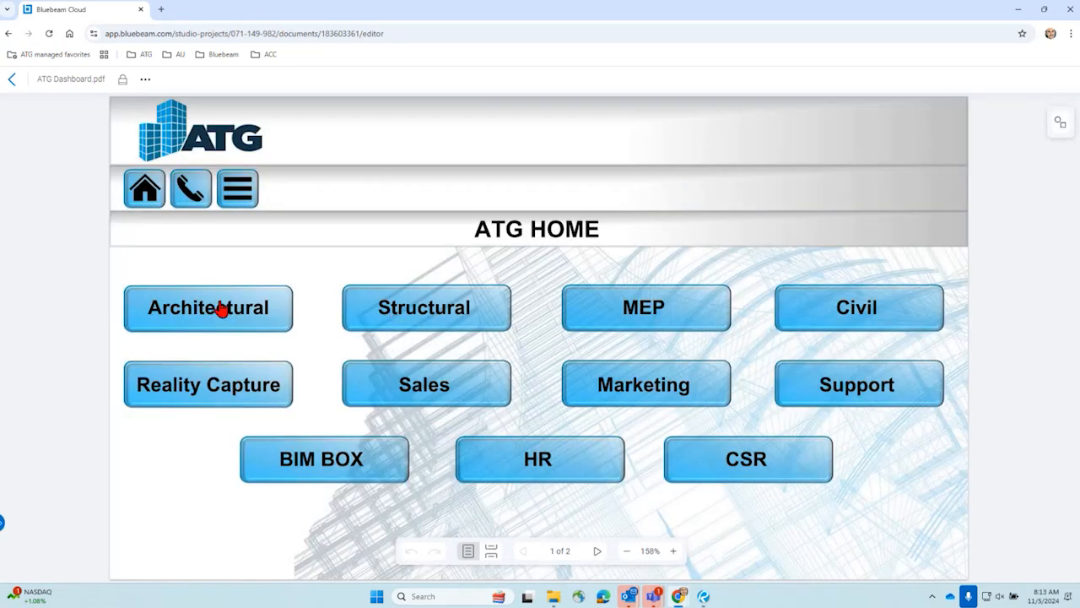
- Test the Architectural, Home and SOW Templates buttons of the dashboard in the web viewer
{"action": "left_click", "coordinate": [222, 309]}
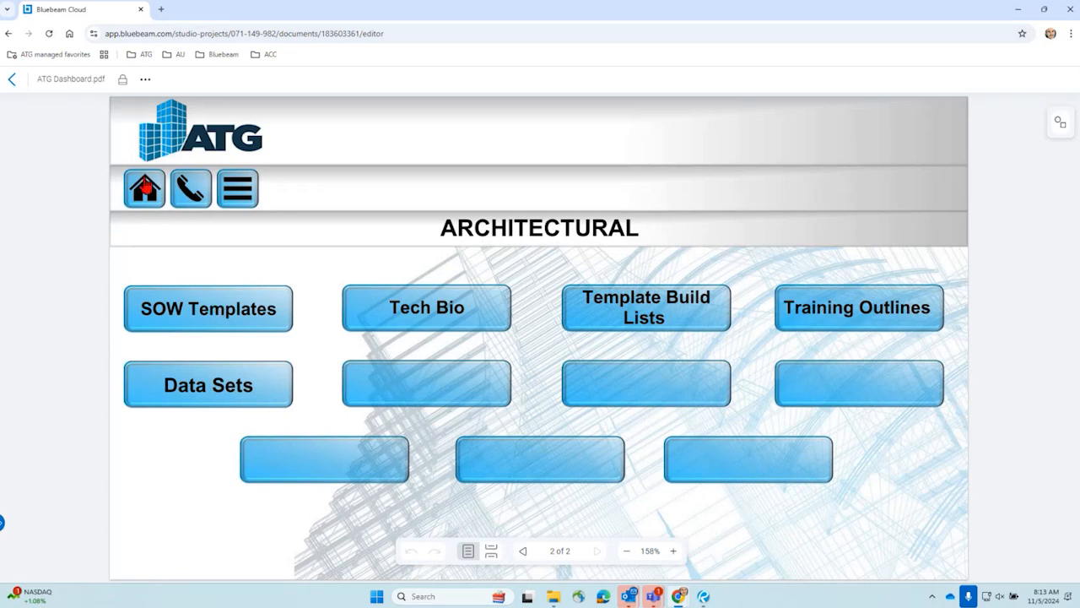
{"action": "left_click", "coordinate": [142, 194]}
{"action": "left_click", "coordinate": [206, 312]}
{"action": "double_click", "coordinate": [205, 318]}
{"action": "left_click", "coordinate": [206, 318]}
{"action": "left_click", "coordinate": [151, 193]}
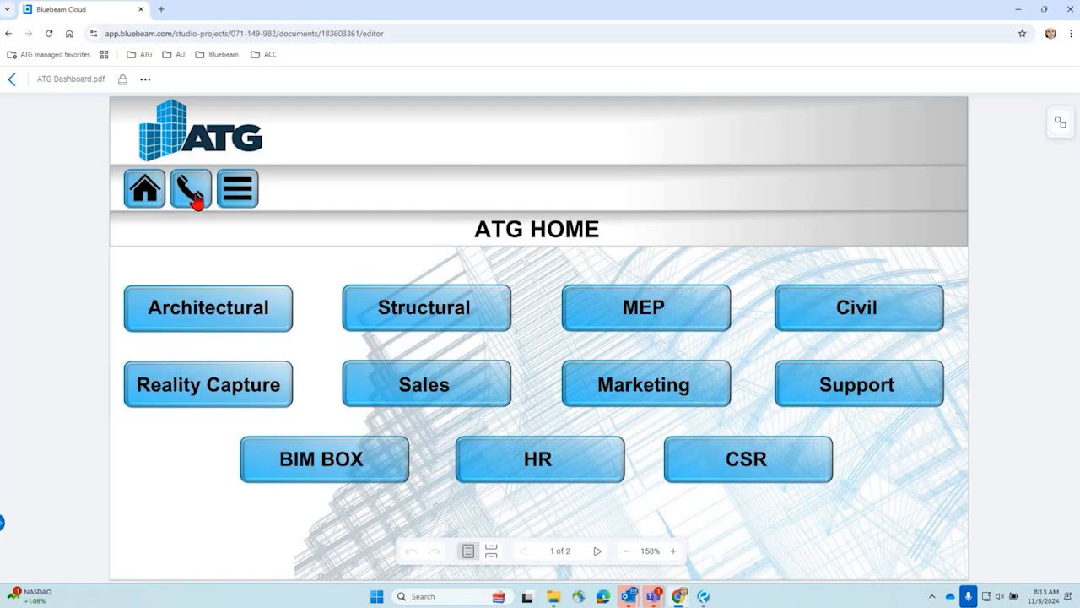
{"action": "left_click", "coordinate": [214, 307]}
- Leave the PDF to look into the project's AEC folder, and return to the ATG Dashboard file list
{"action": "left_click", "coordinate": [12, 81]}
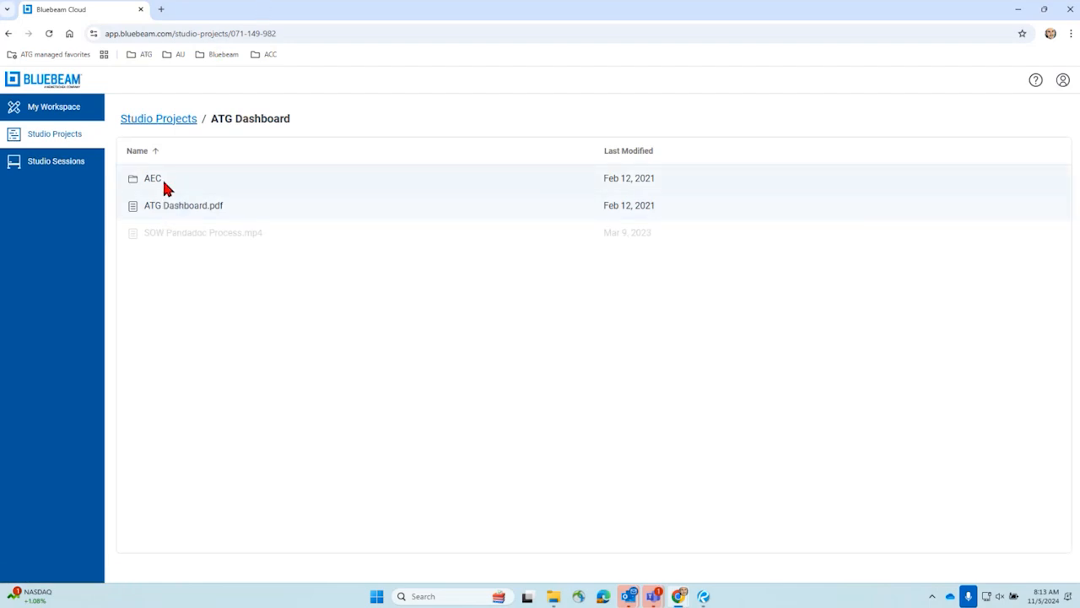
{"action": "left_click", "coordinate": [157, 180]}
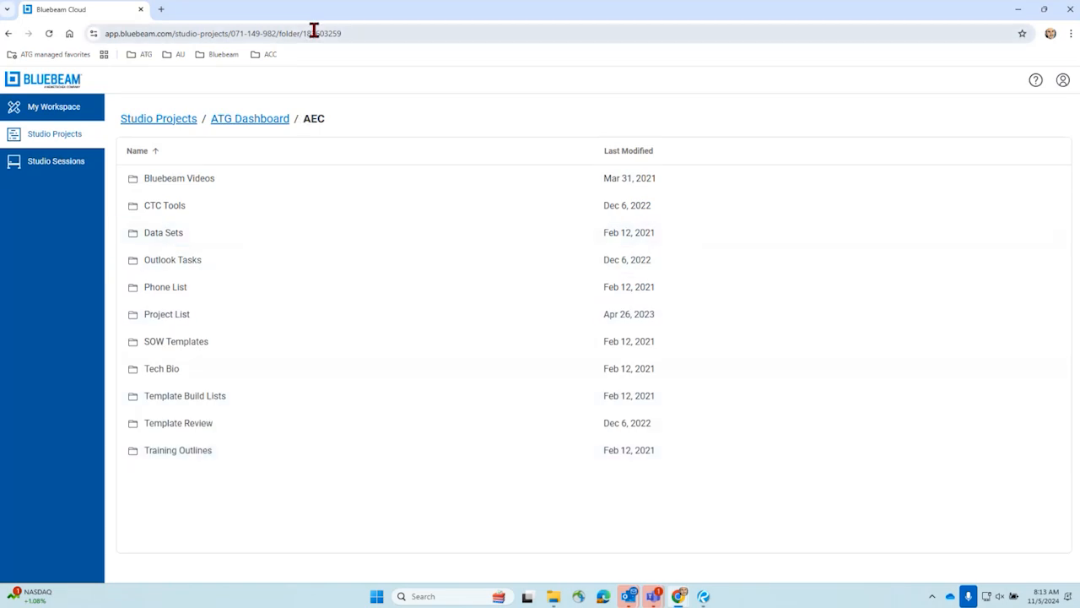
{"action": "left_click", "coordinate": [250, 120]}
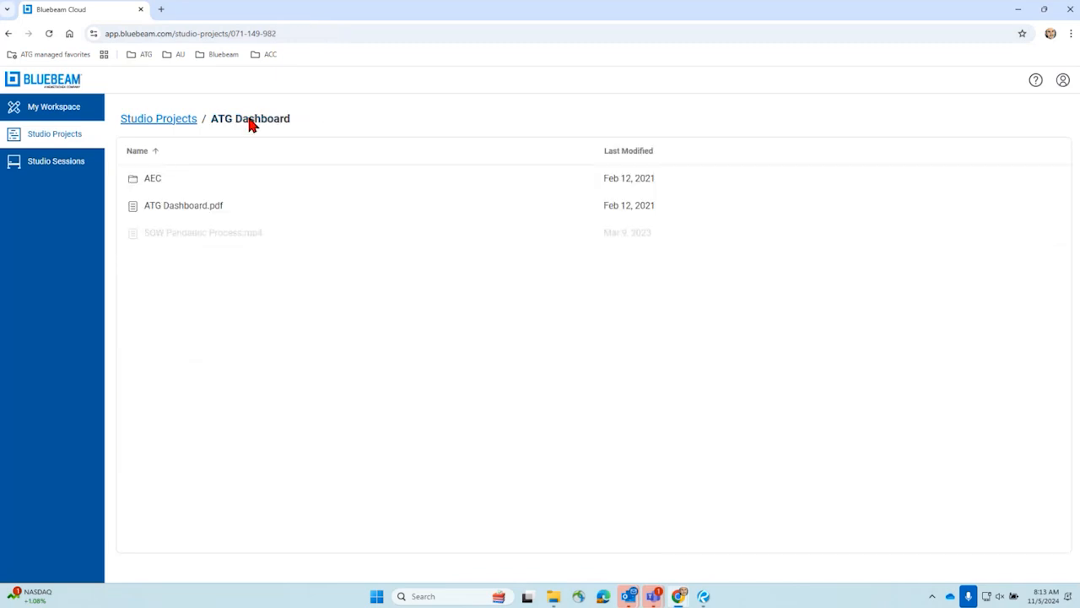
- Reopen ATG Dashboard.pdf, visit its Architectural page, and unlock the file for editing
{"action": "left_click", "coordinate": [216, 206]}
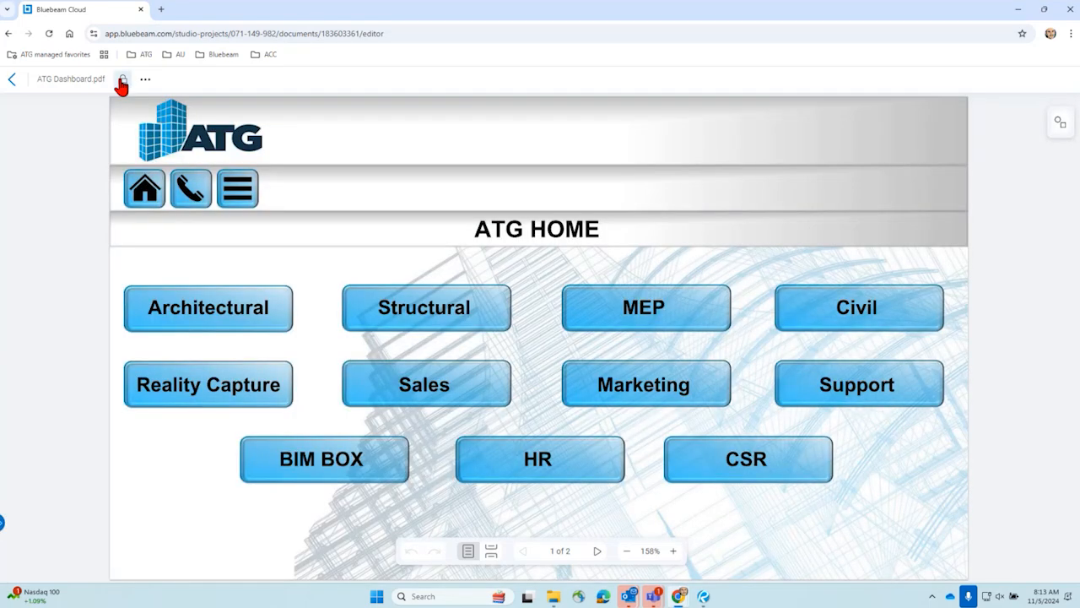
{"action": "left_click", "coordinate": [222, 319]}
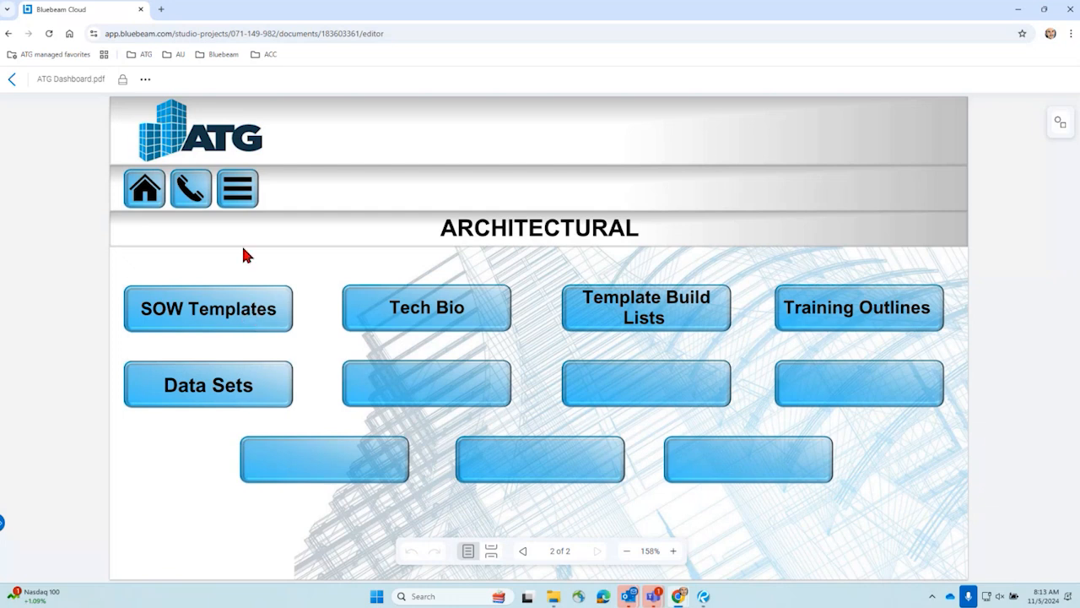
{"action": "left_click", "coordinate": [122, 81]}
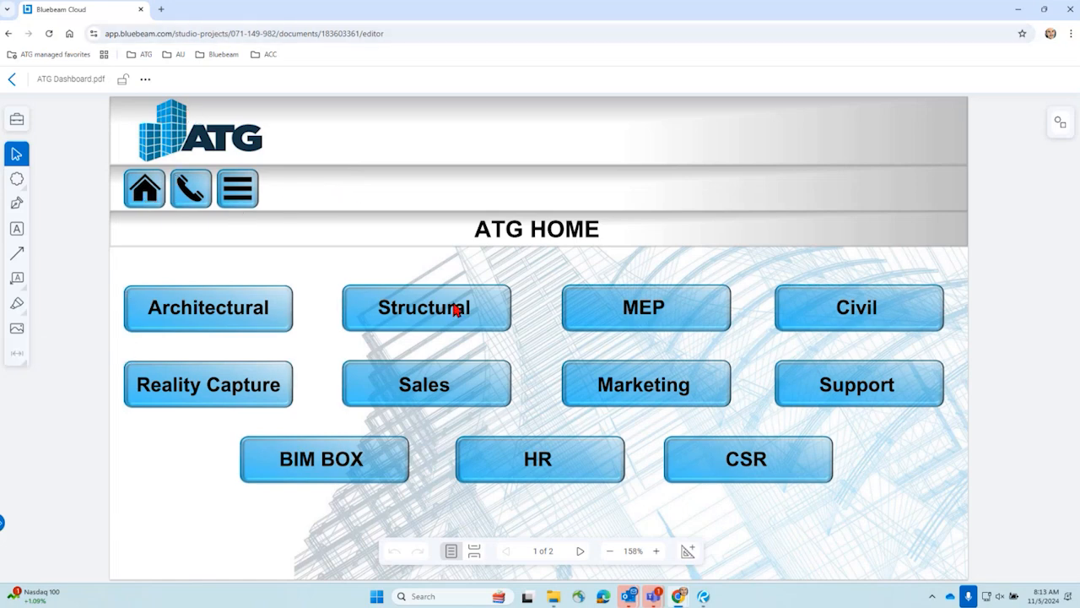
- Try the Architectural and SOW Templates buttons in the unlocked dashboard, and return to the project's file list
{"action": "left_click", "coordinate": [221, 314]}
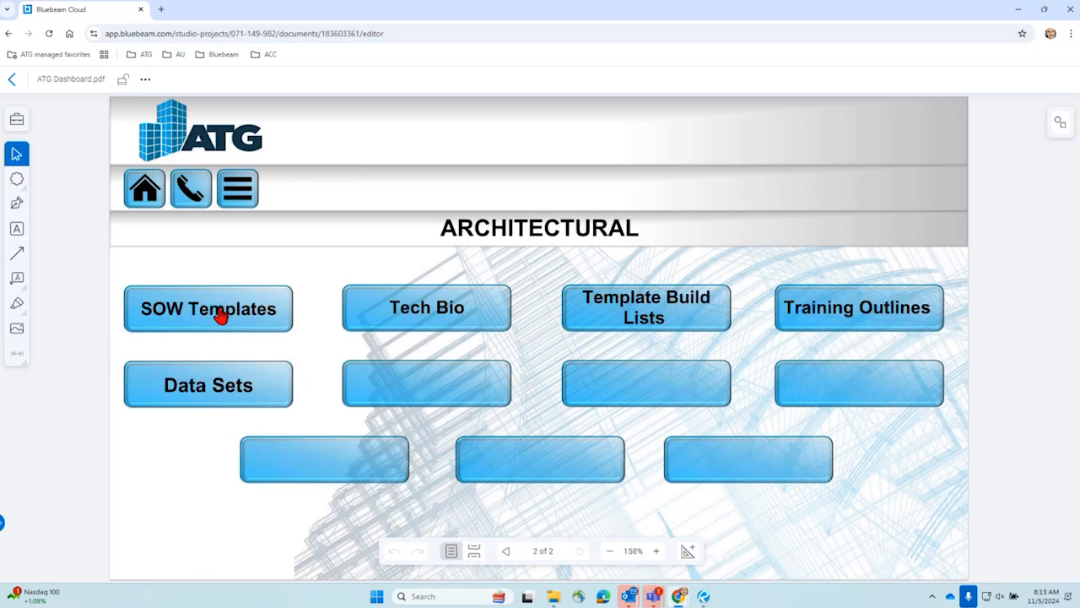
{"action": "right_click", "coordinate": [221, 314]}
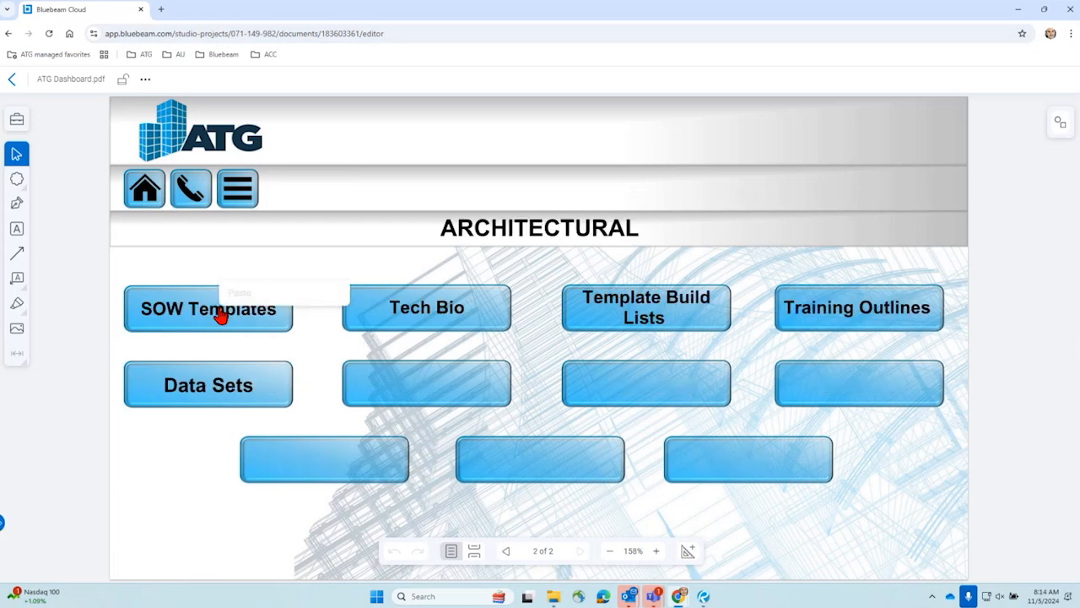
{"action": "left_click", "coordinate": [237, 323]}
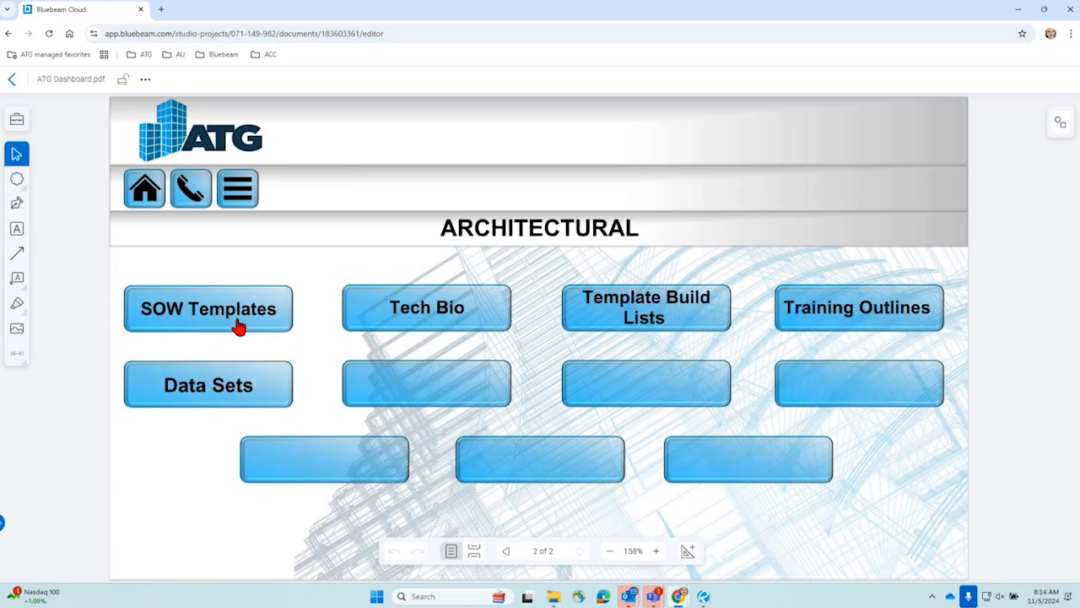
{"action": "left_click", "coordinate": [14, 81]}
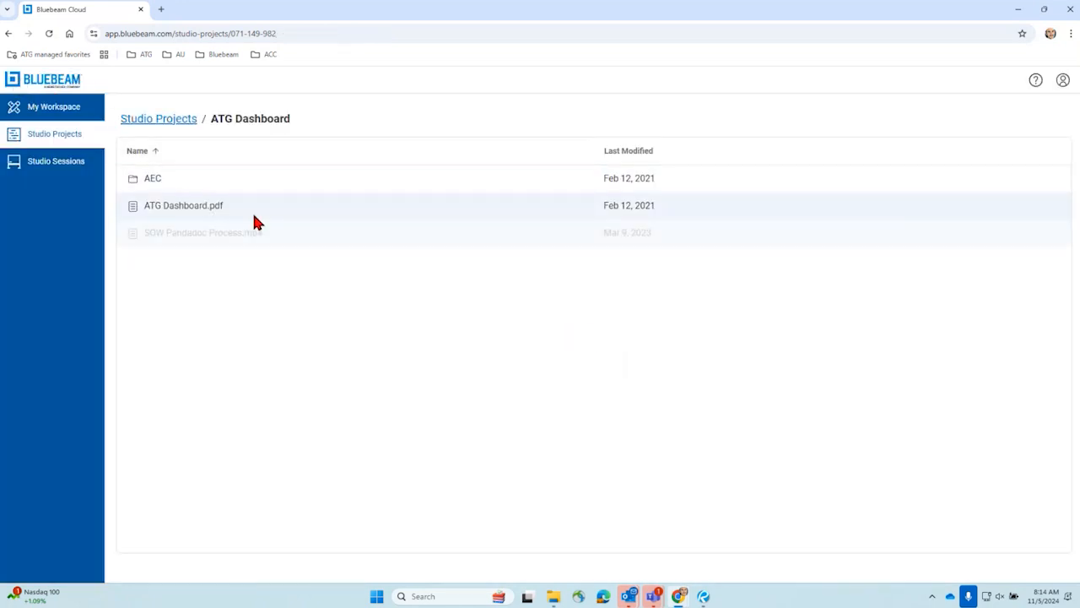